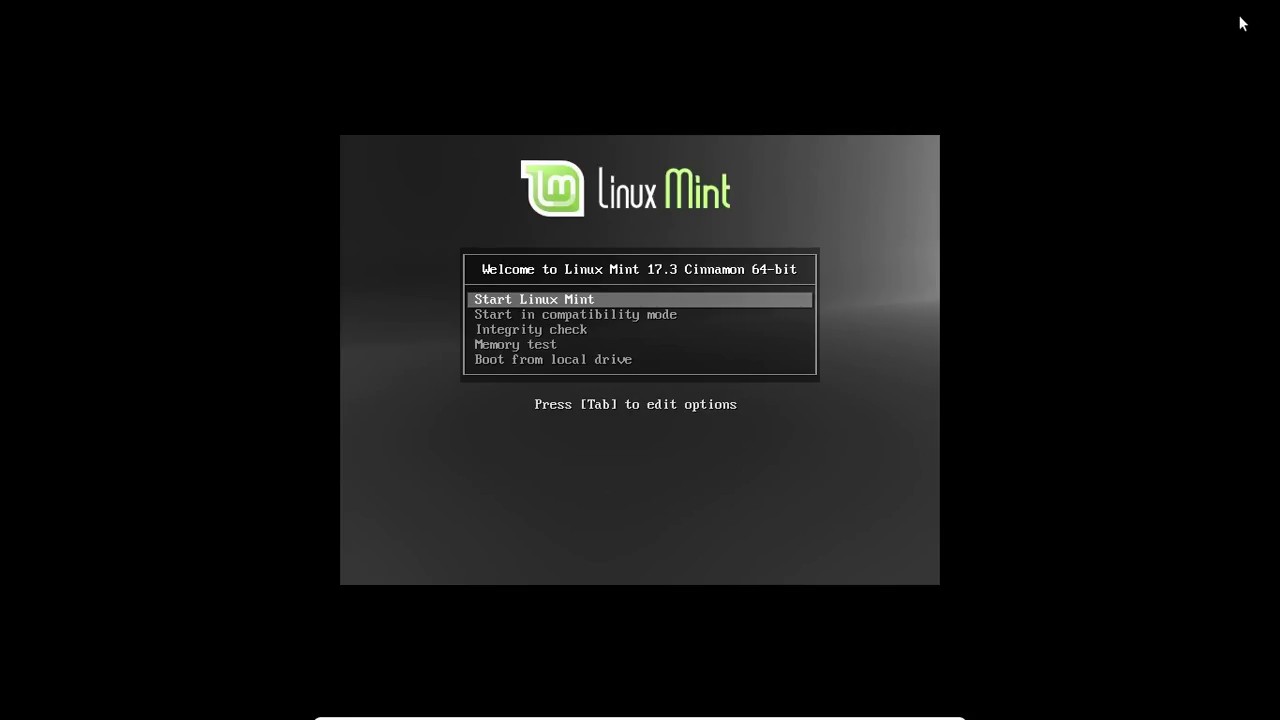
Browse the live boot menu entries, then boot the 'Start Linux Mint' live session
key(Down)
key(Up)
key(Down)
key(Up)
key(Down)
key(Down)
key(Down)
key(Down)
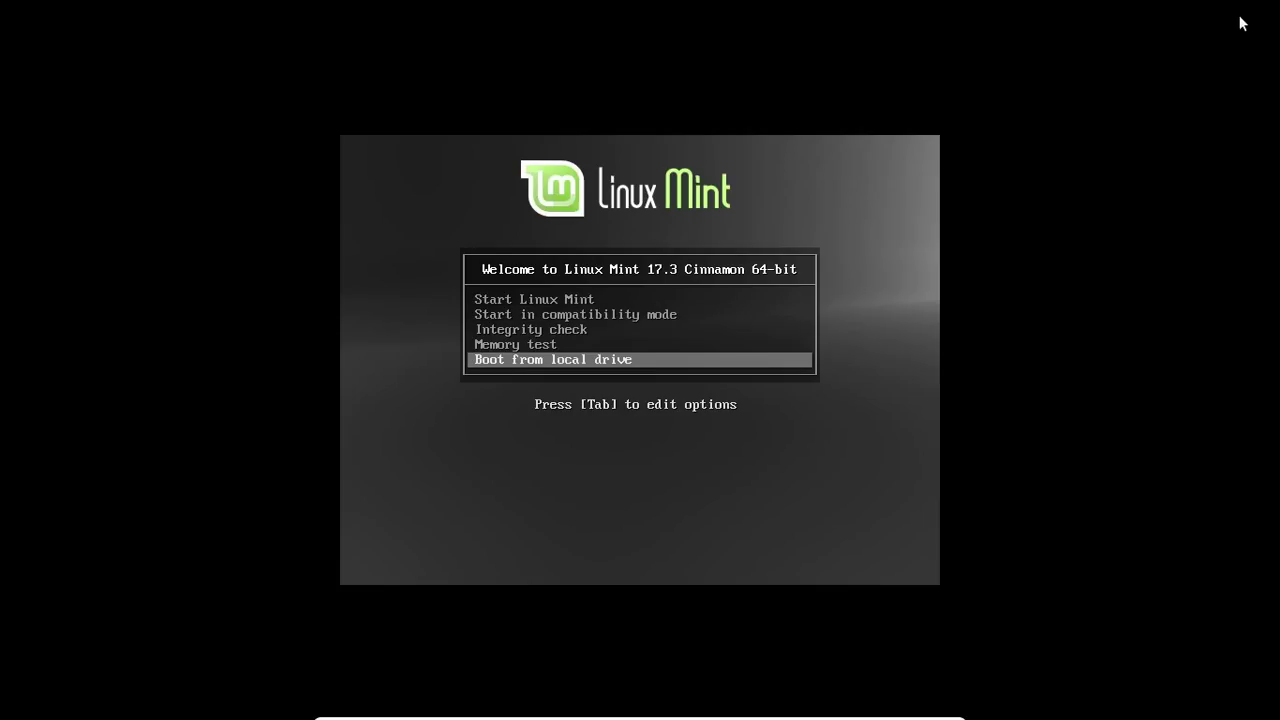
key(Up)
key(Up)
key(Up)
key(Up)
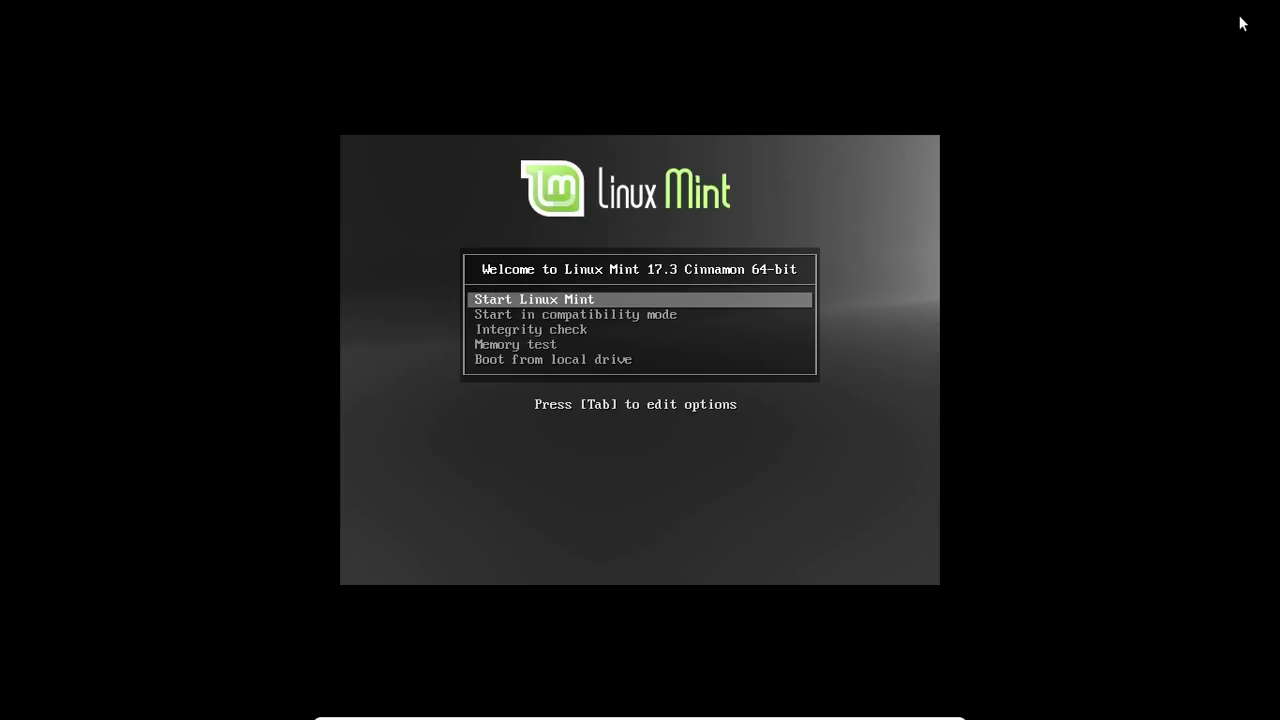
key(Return)
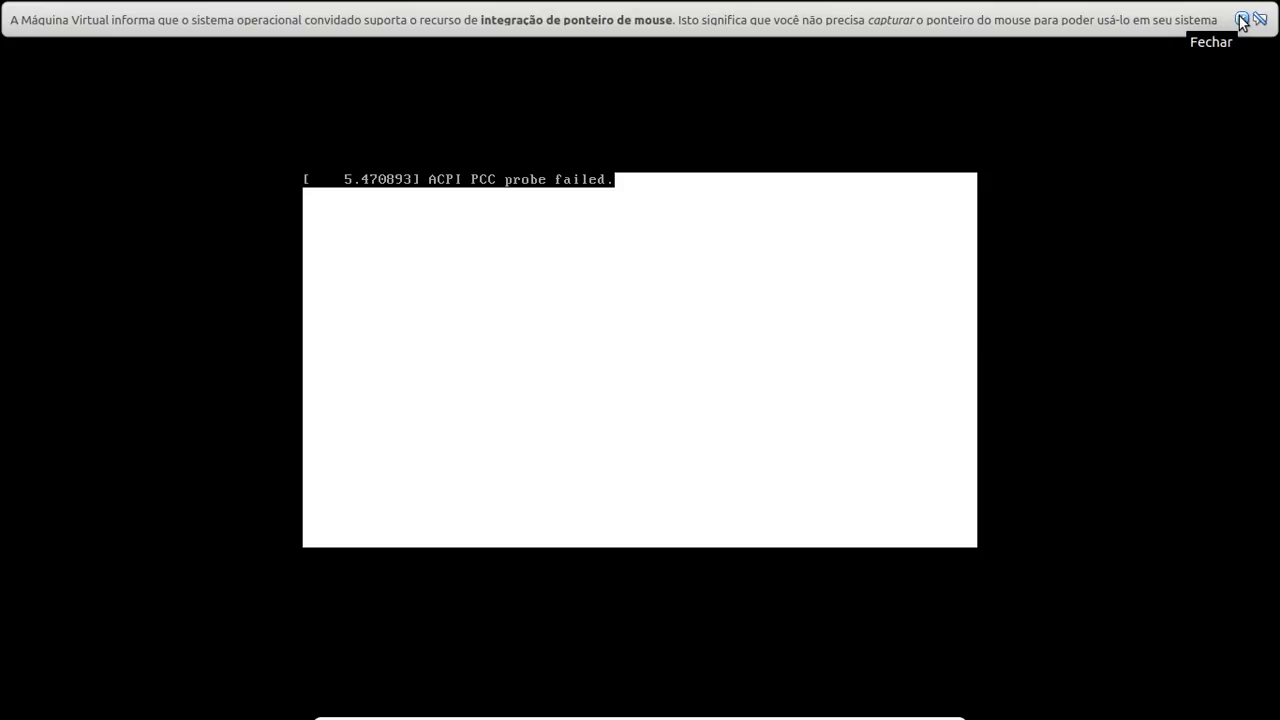
Dismiss the VirtualBox mouse-integration notification bar while the live system loads
click(1241, 20)
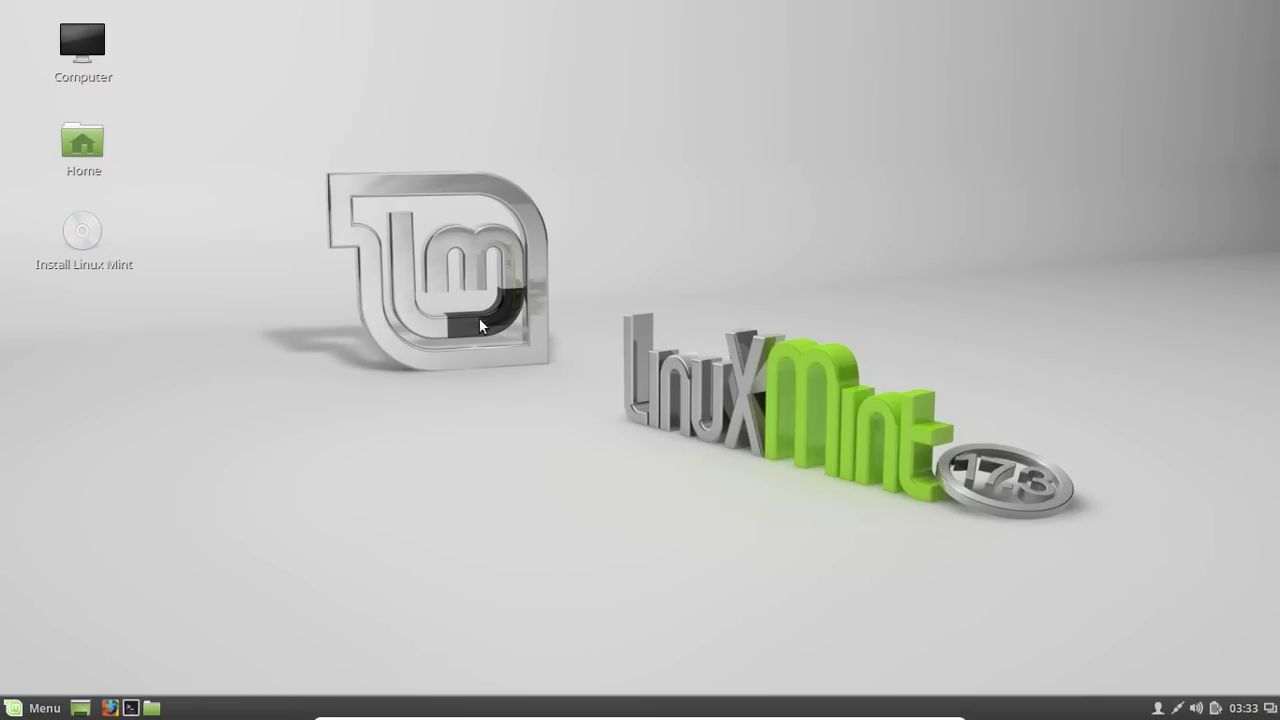
click(130, 707)
text(ping w)
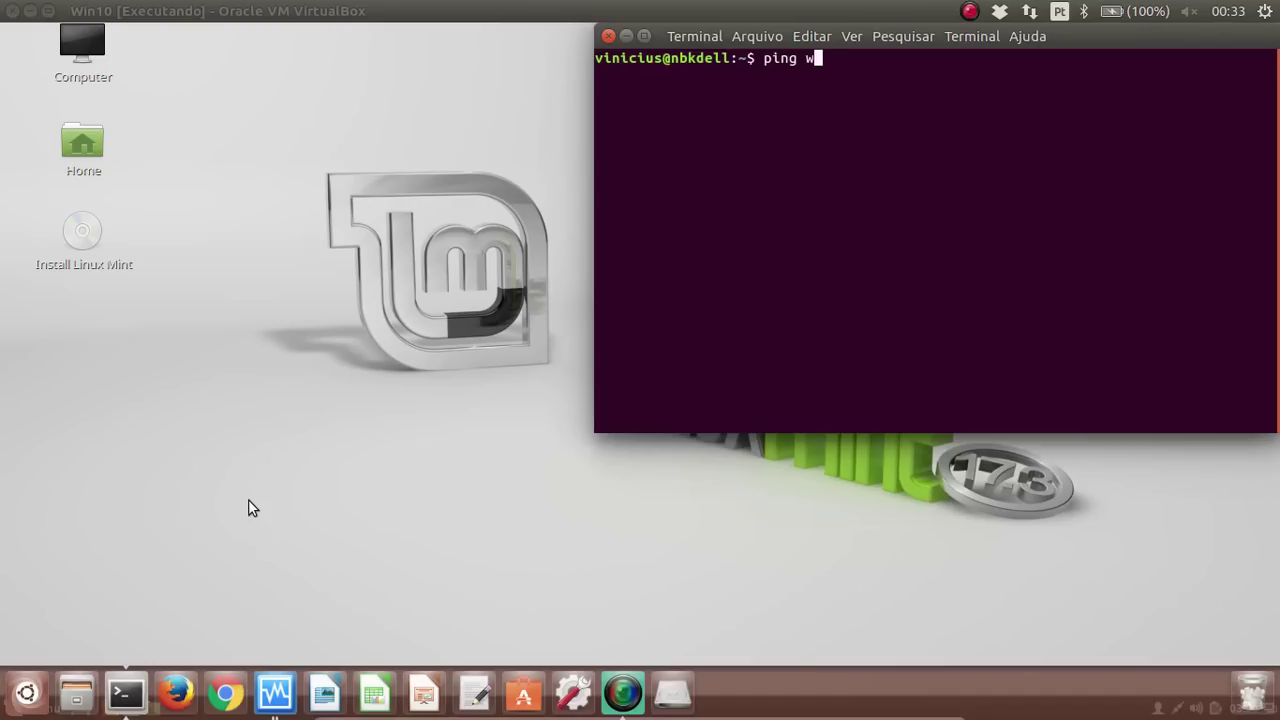
text(ww.google.com.br)
key(Return)
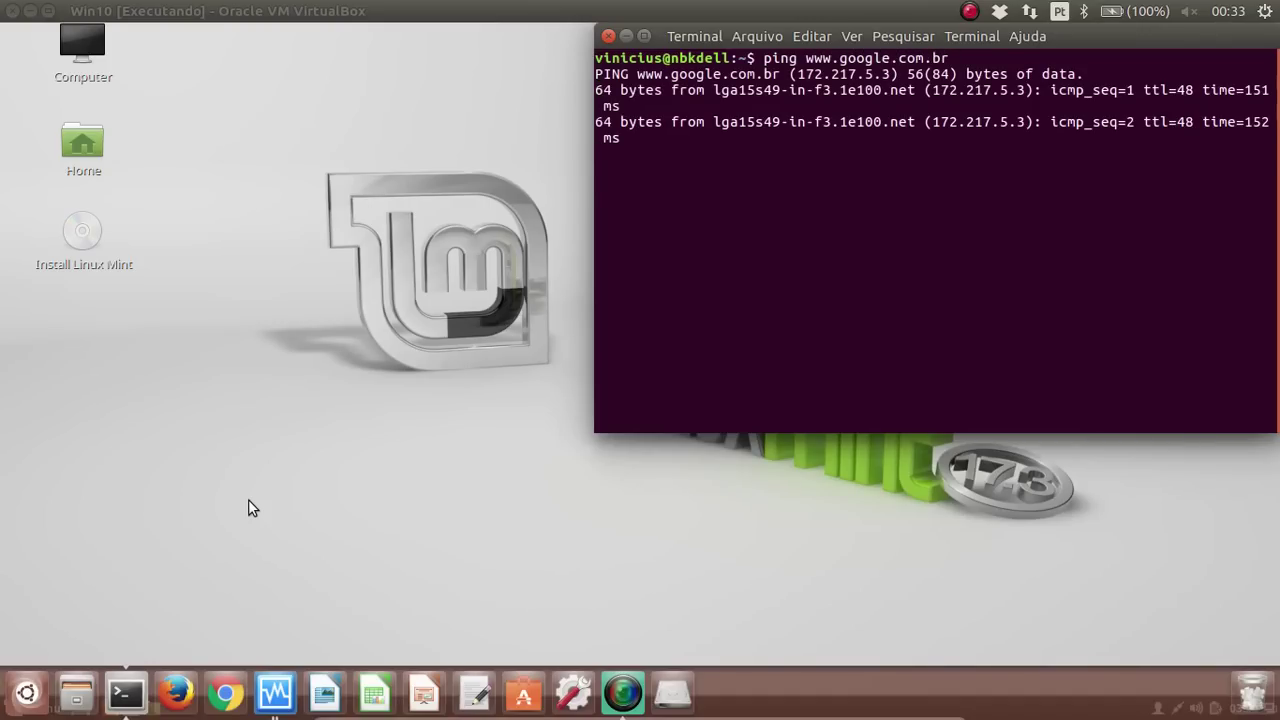
key(ctrl+c)
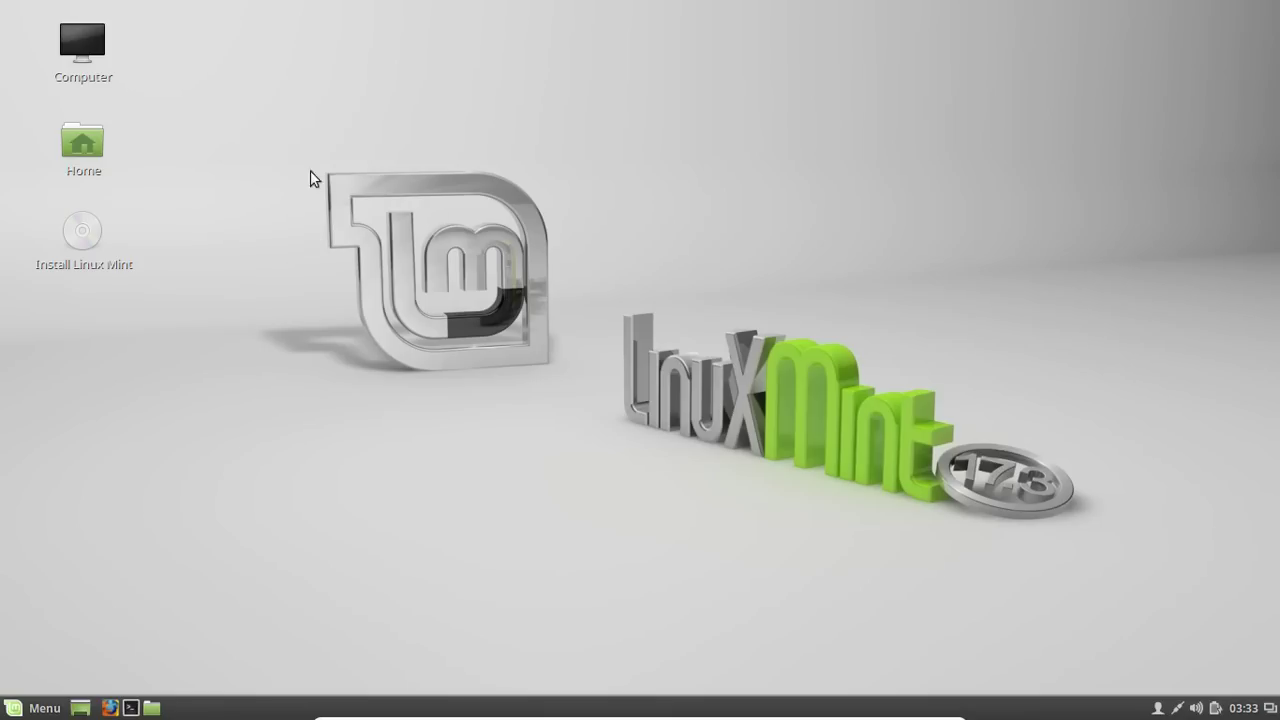
Launch the installer from the 'Install Linux Mint' desktop icon
click(81, 230)
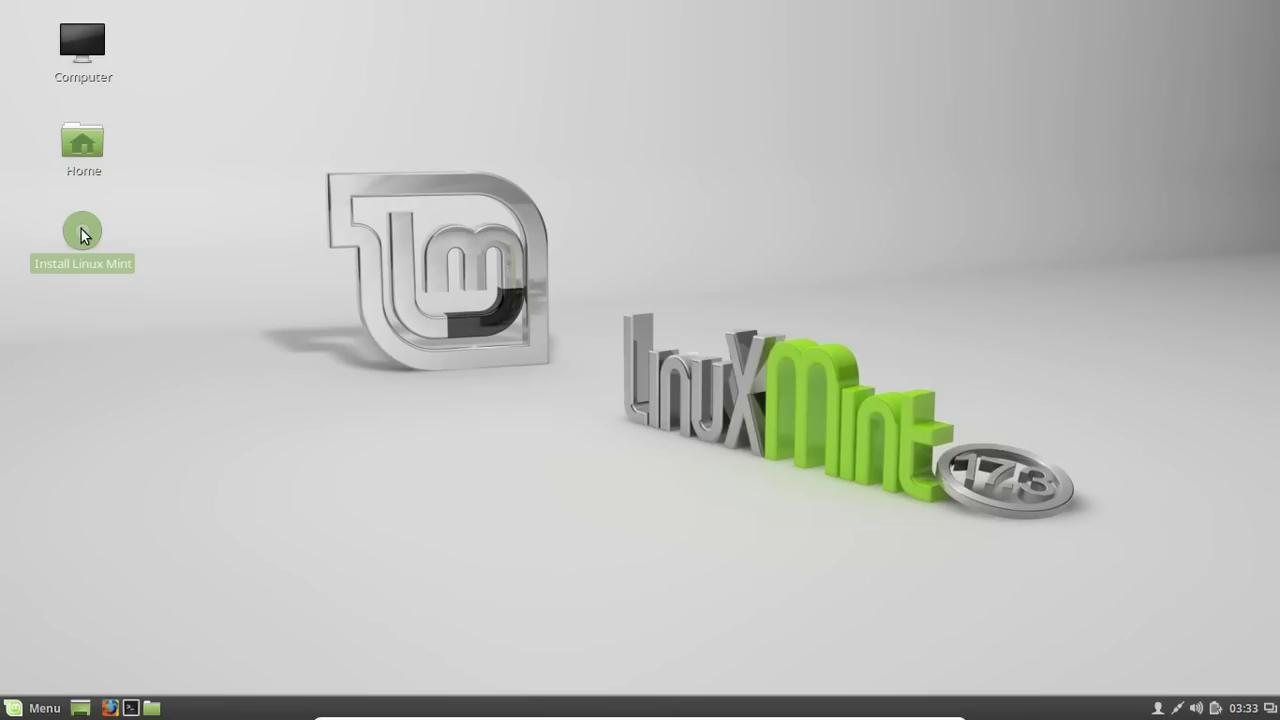
double_click(81, 229)
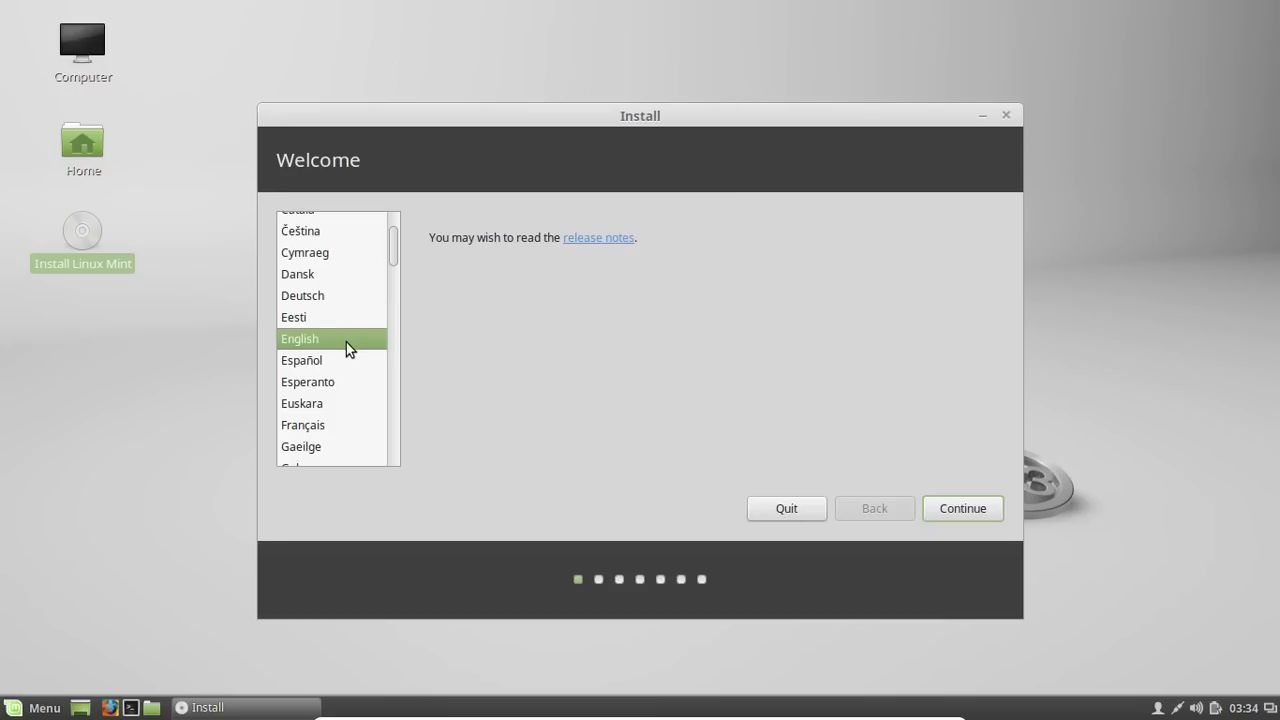
Choose Português do Brasil as the installation language and continue
text(po)
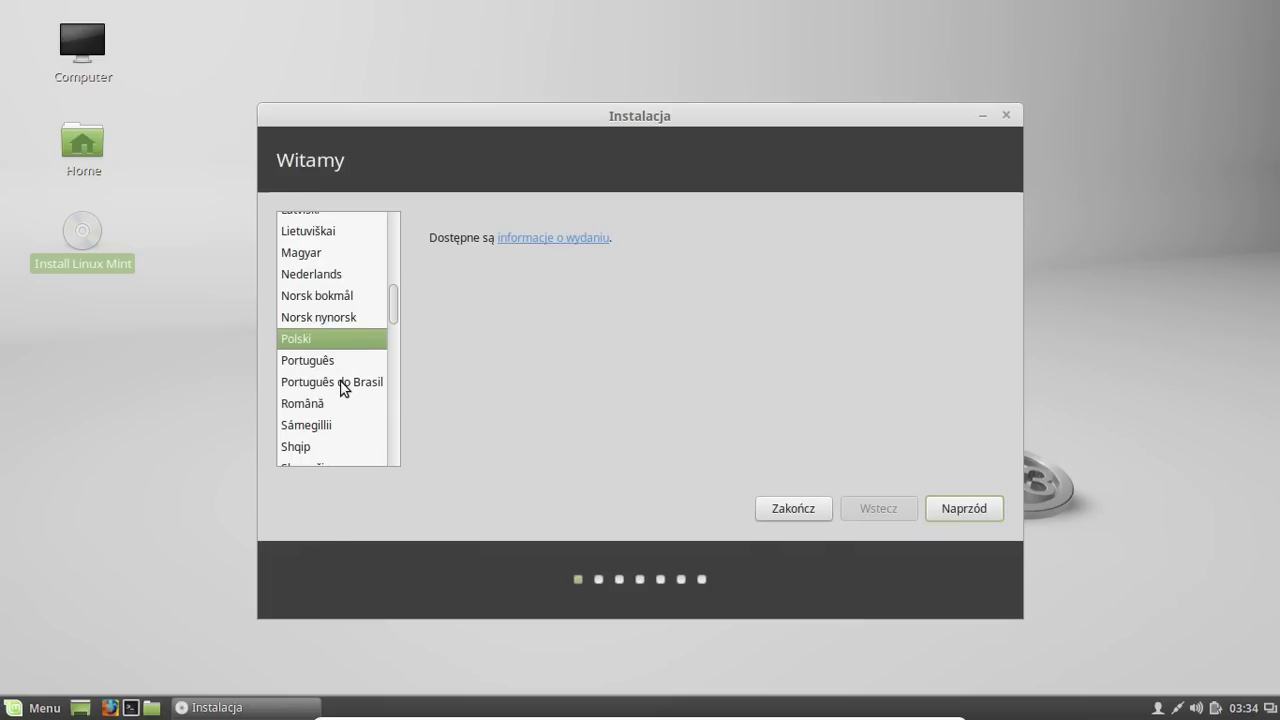
click(343, 385)
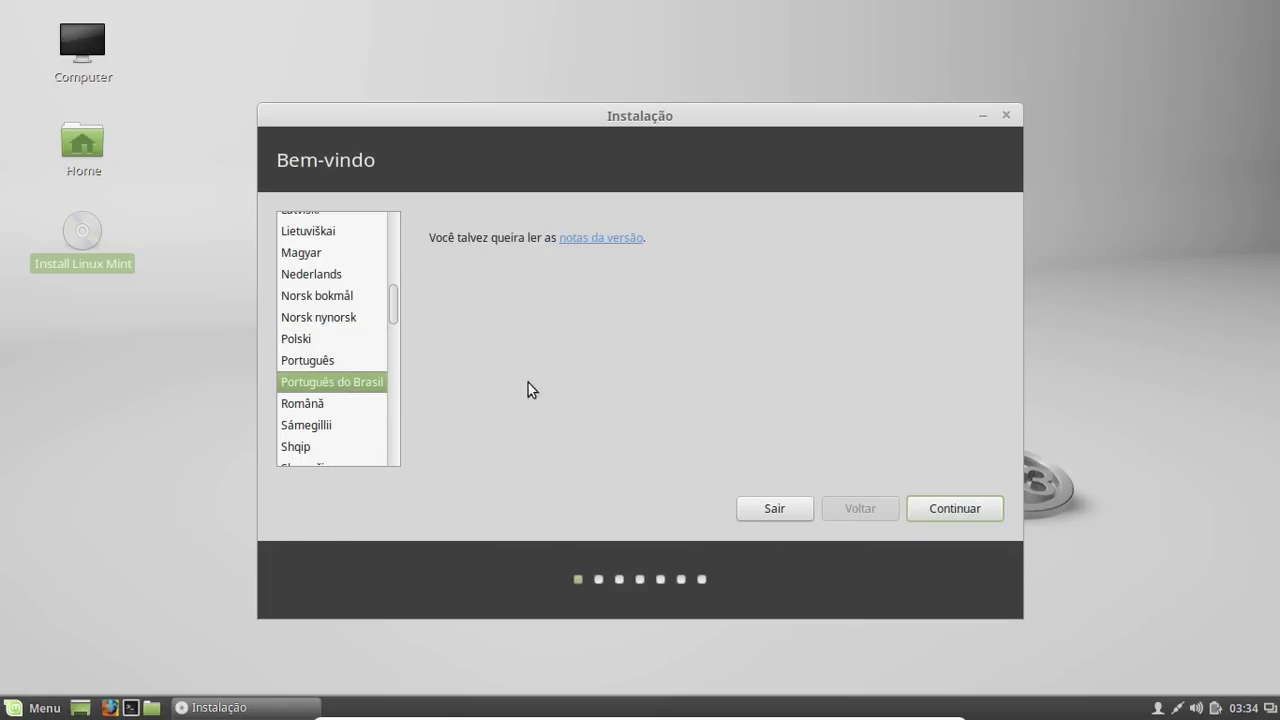
click(945, 512)
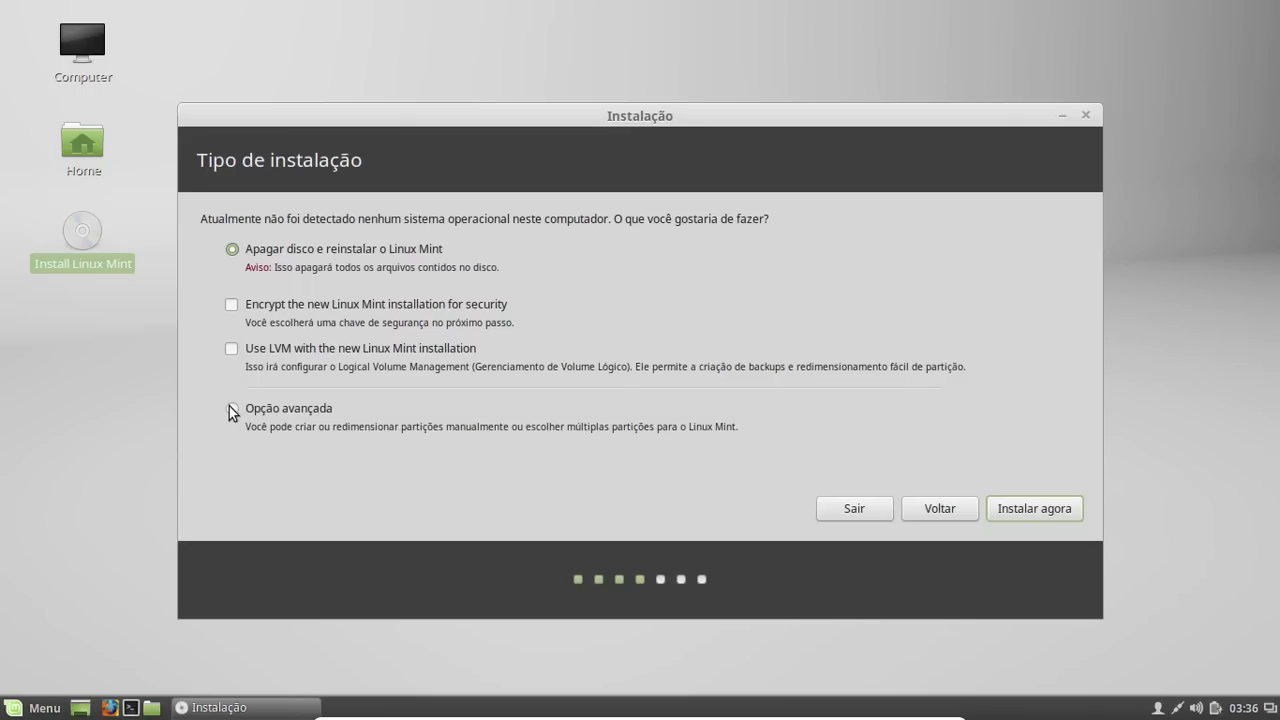
Pick 'Opção avançada' manual partitioning and continue to the partition editor
click(231, 410)
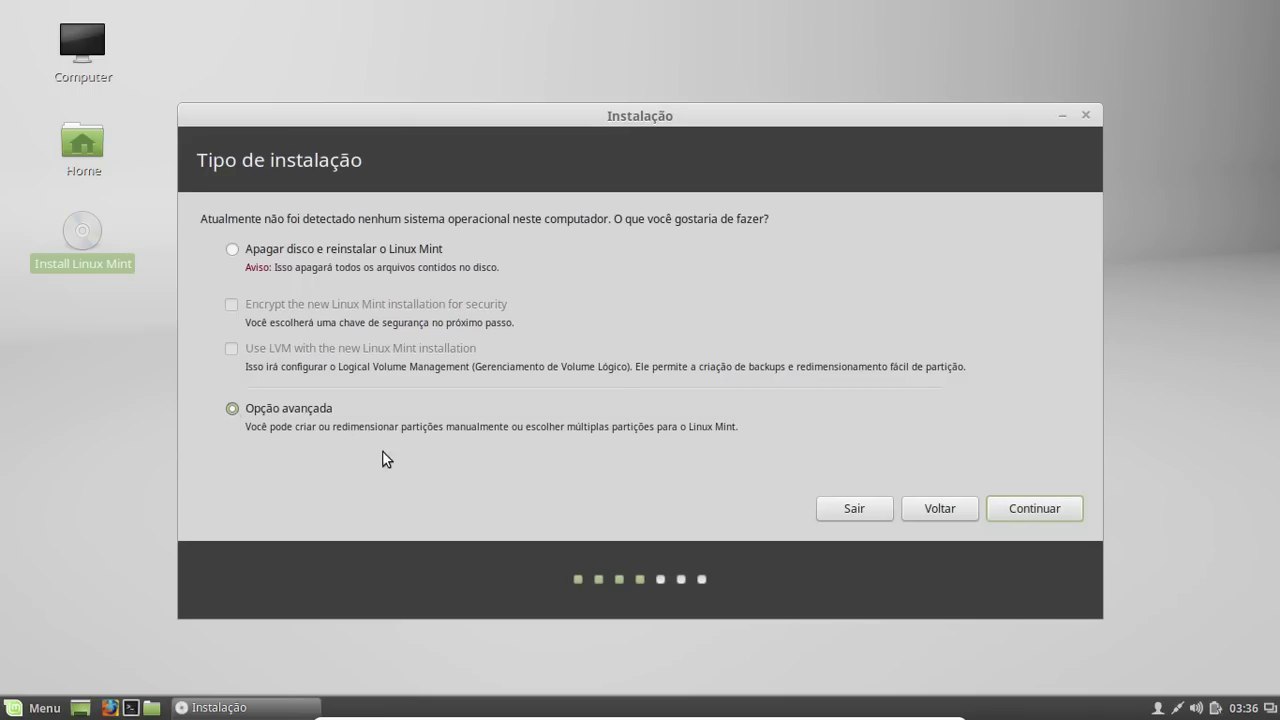
click(1015, 510)
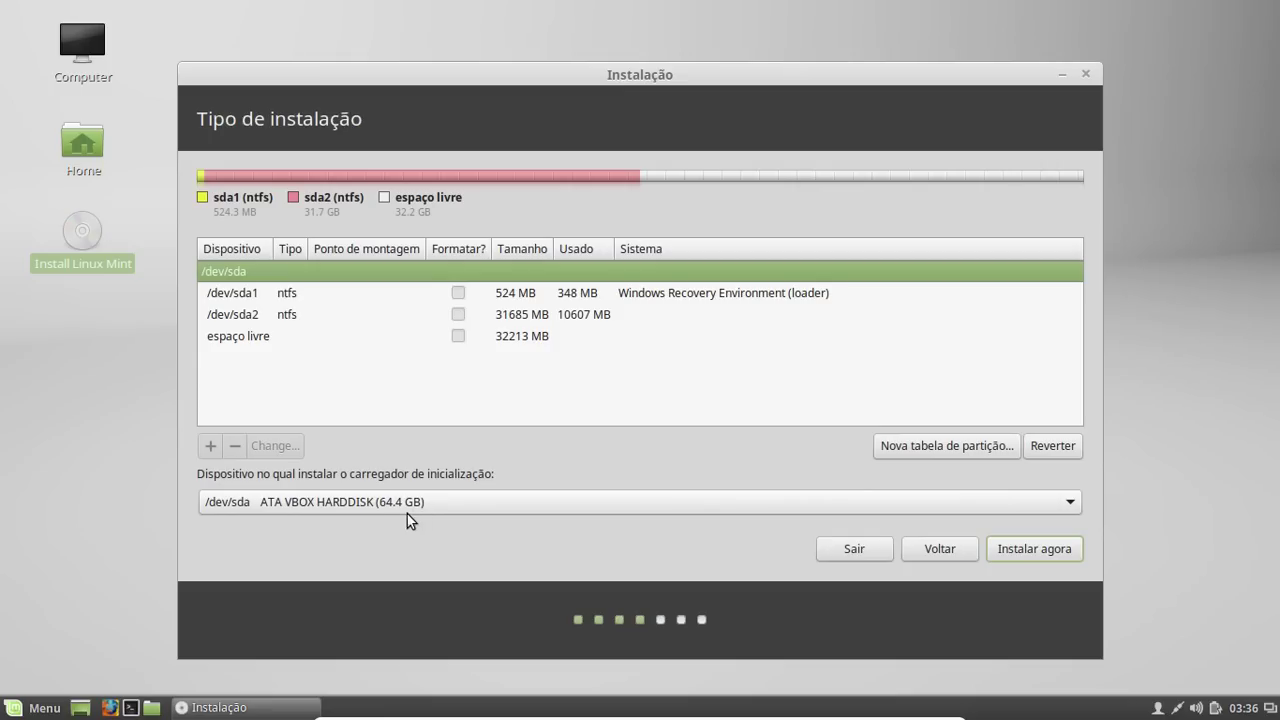
Inspect the sda1 and sda2 partitions, then select the 32213 MB free space
click(331, 294)
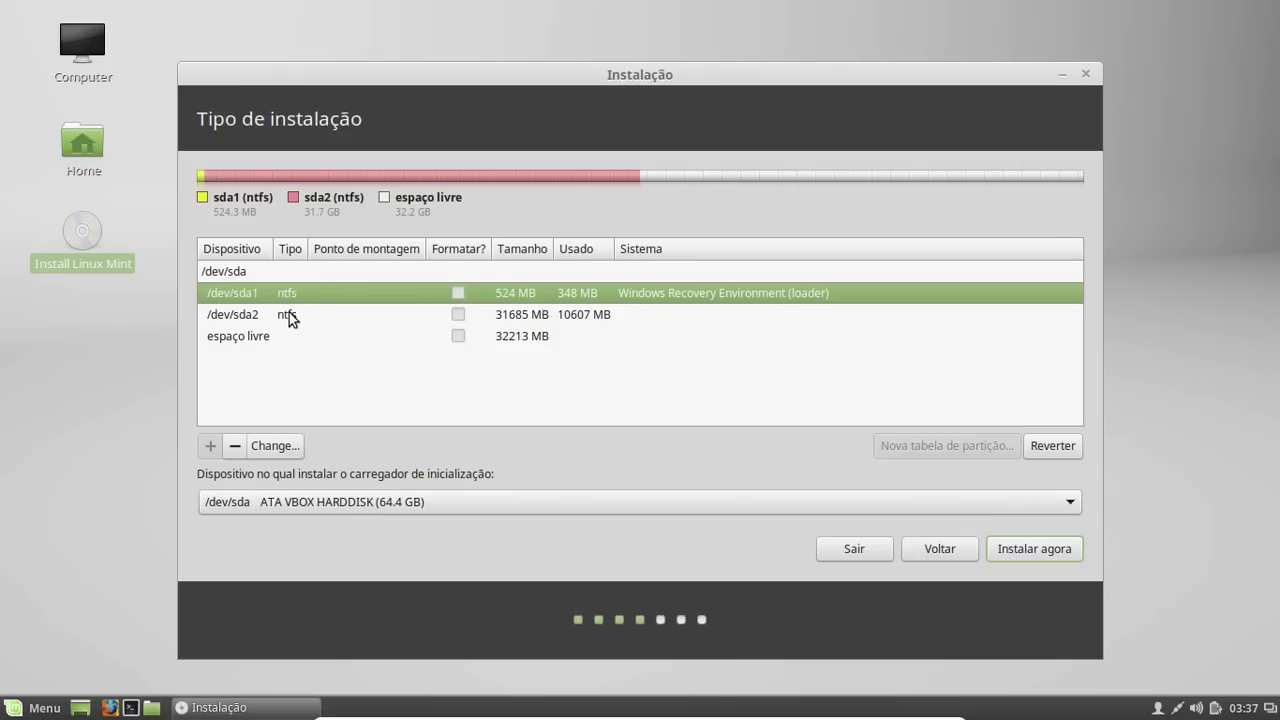
click(289, 313)
click(300, 293)
click(300, 317)
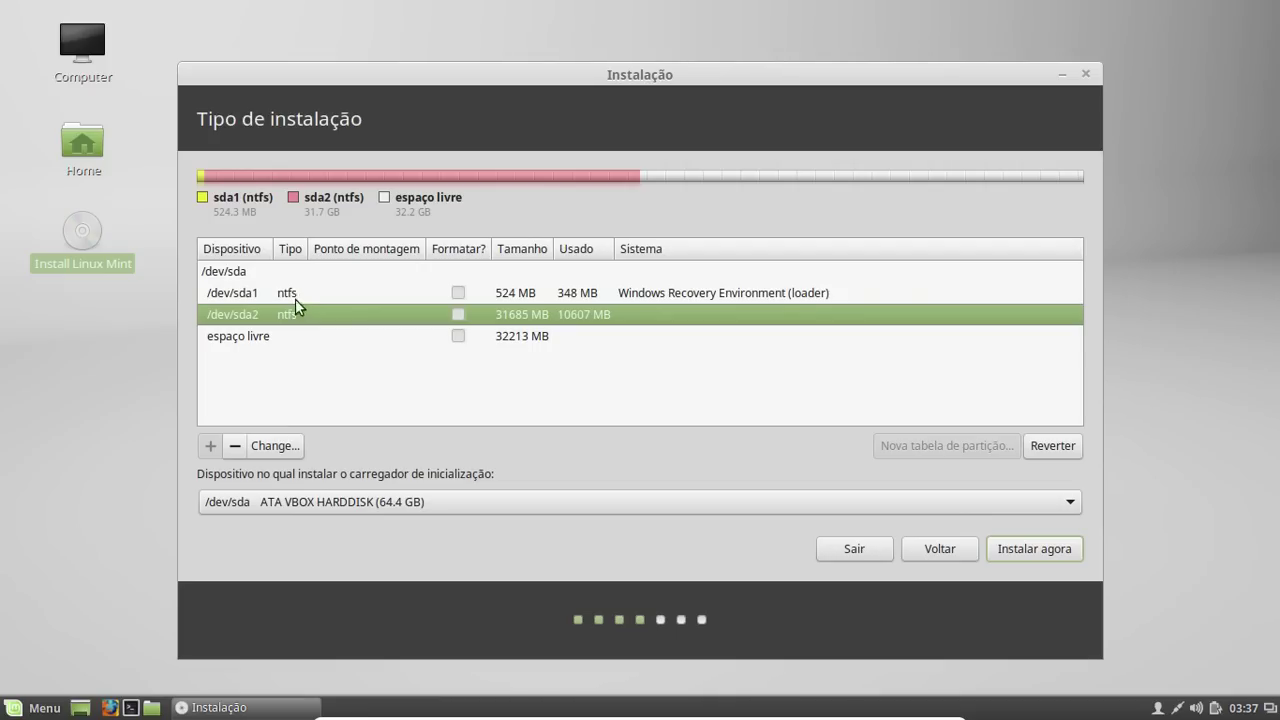
click(291, 290)
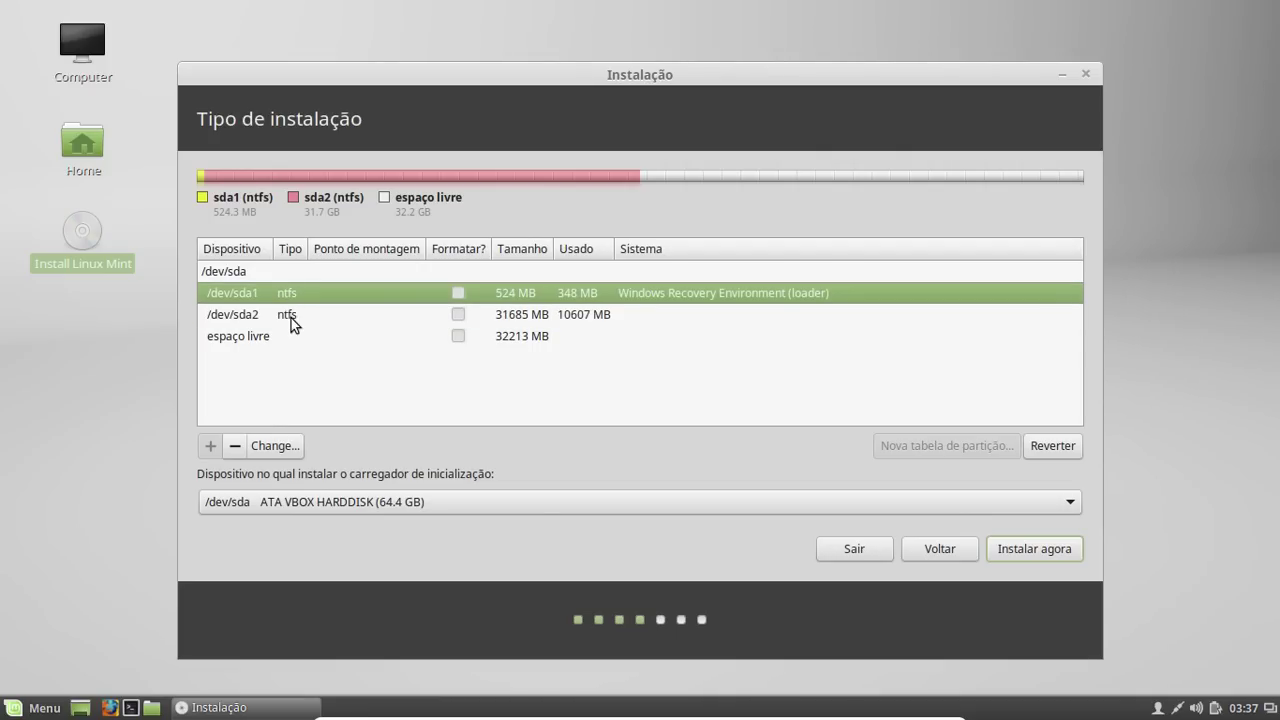
click(291, 318)
click(293, 291)
click(266, 338)
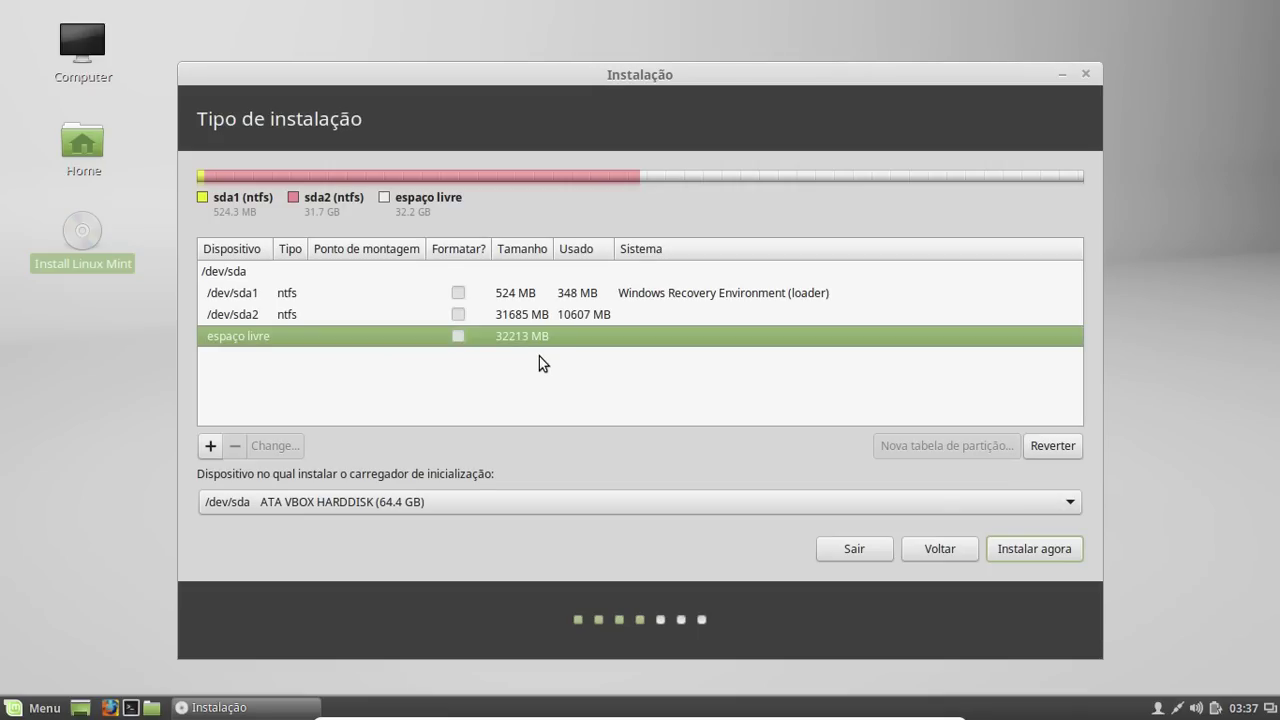
Check resource usage in System Monitor (489.8 MiB of 1.5 GiB memory used), then close it
click(42, 708)
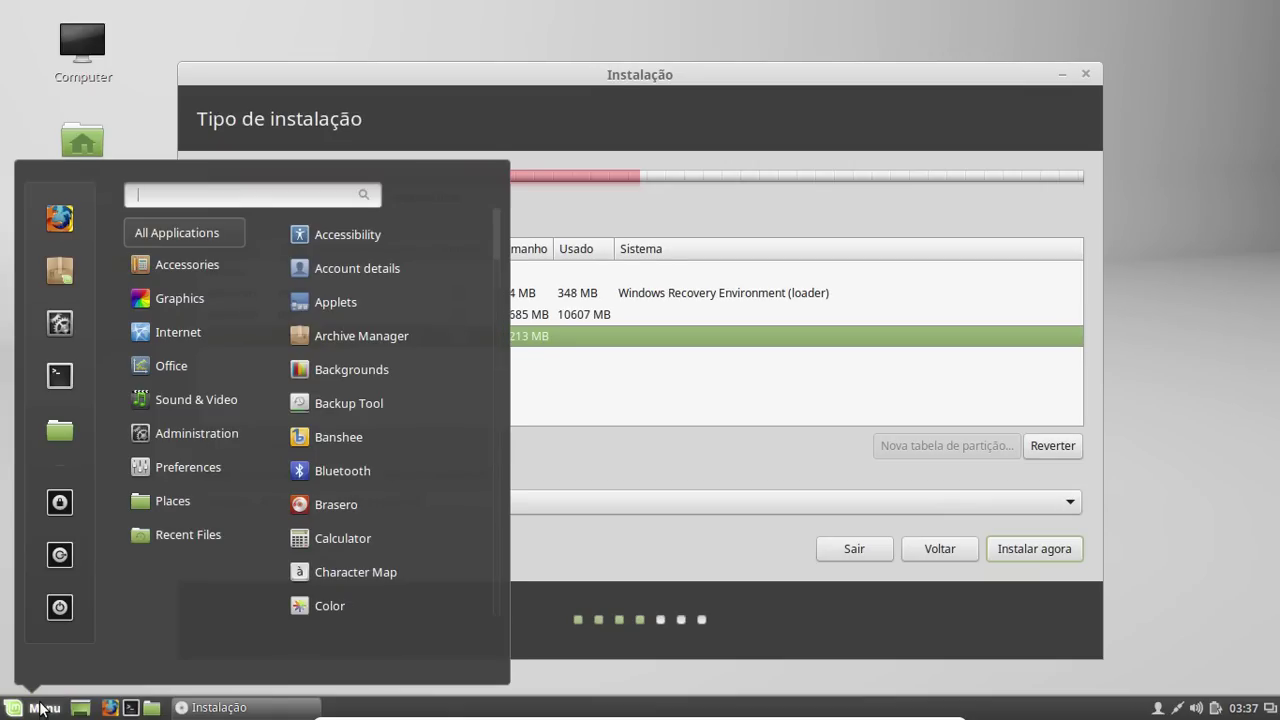
text(moni)
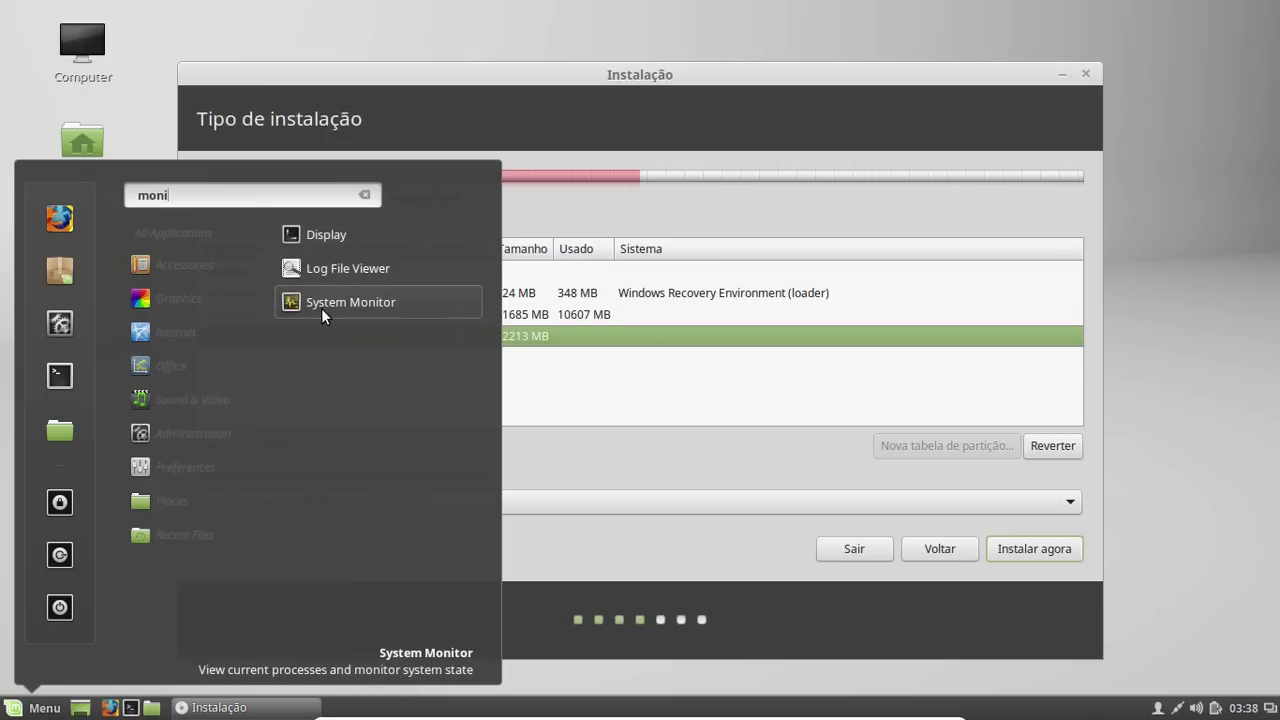
click(319, 309)
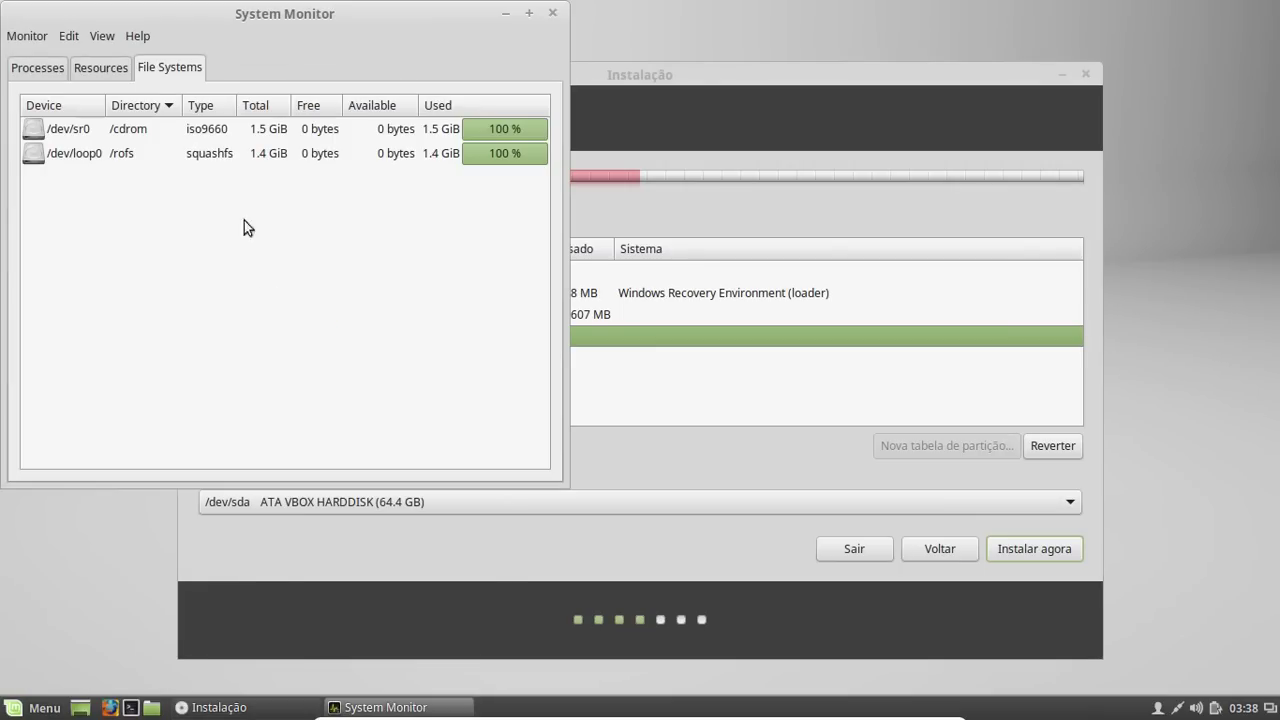
click(118, 76)
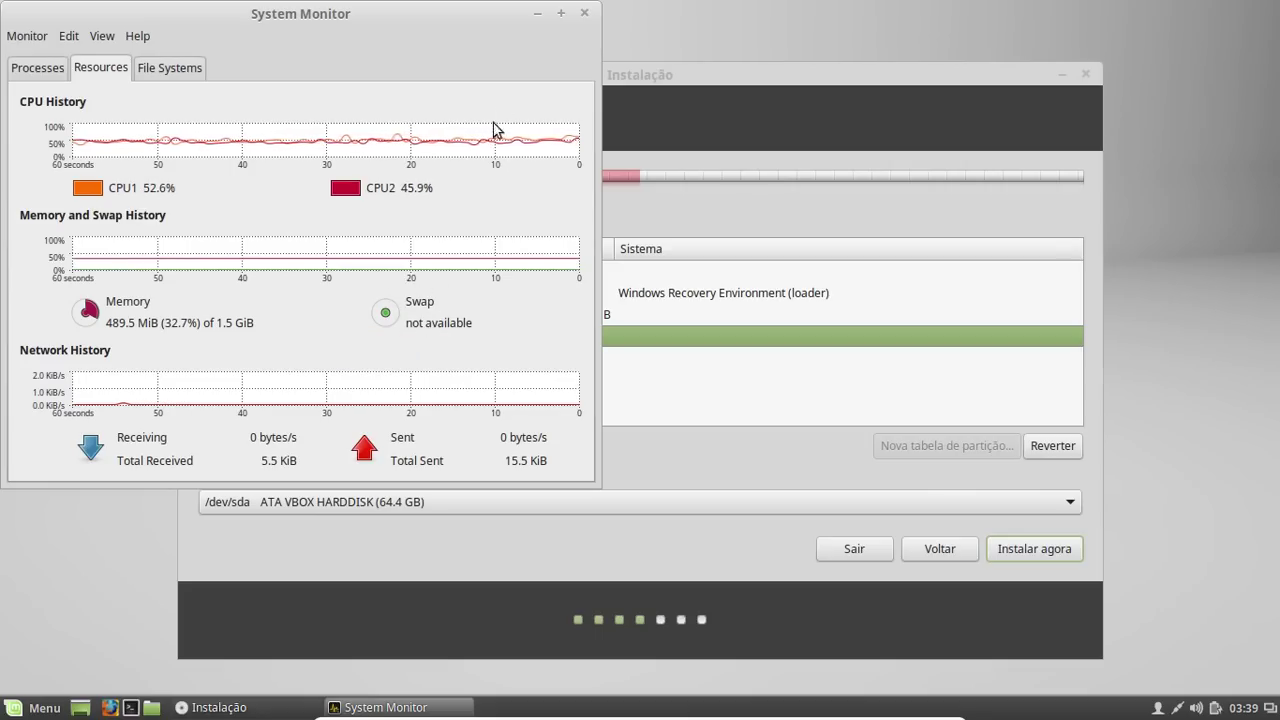
click(586, 13)
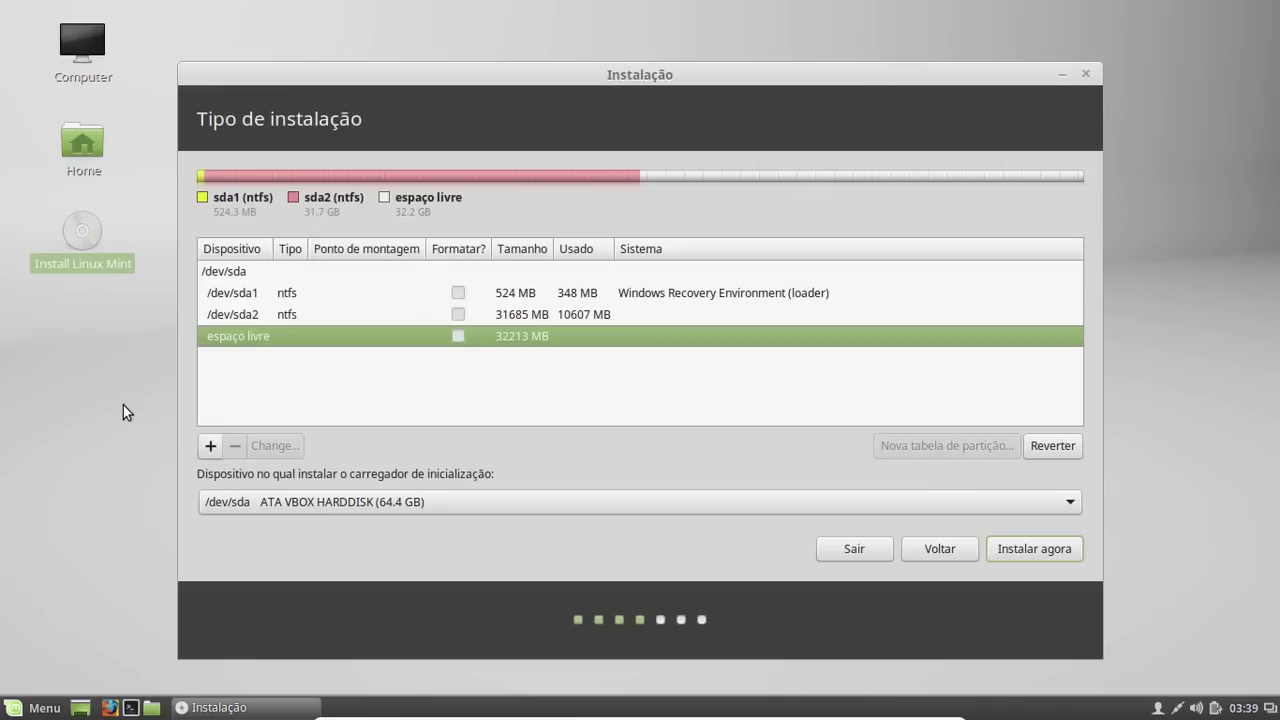
Compute 32213 − 2048 = 30165 in Calculator, positioned beside the partition table
click(28, 710)
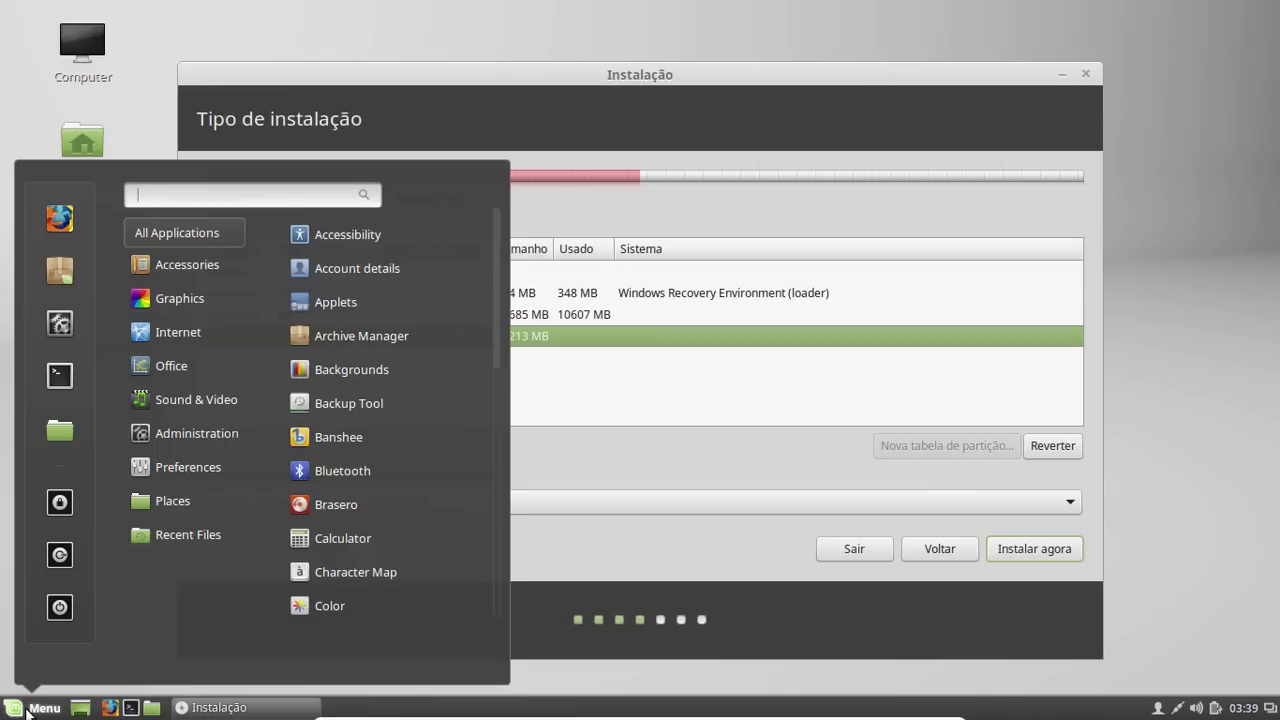
text(calc)
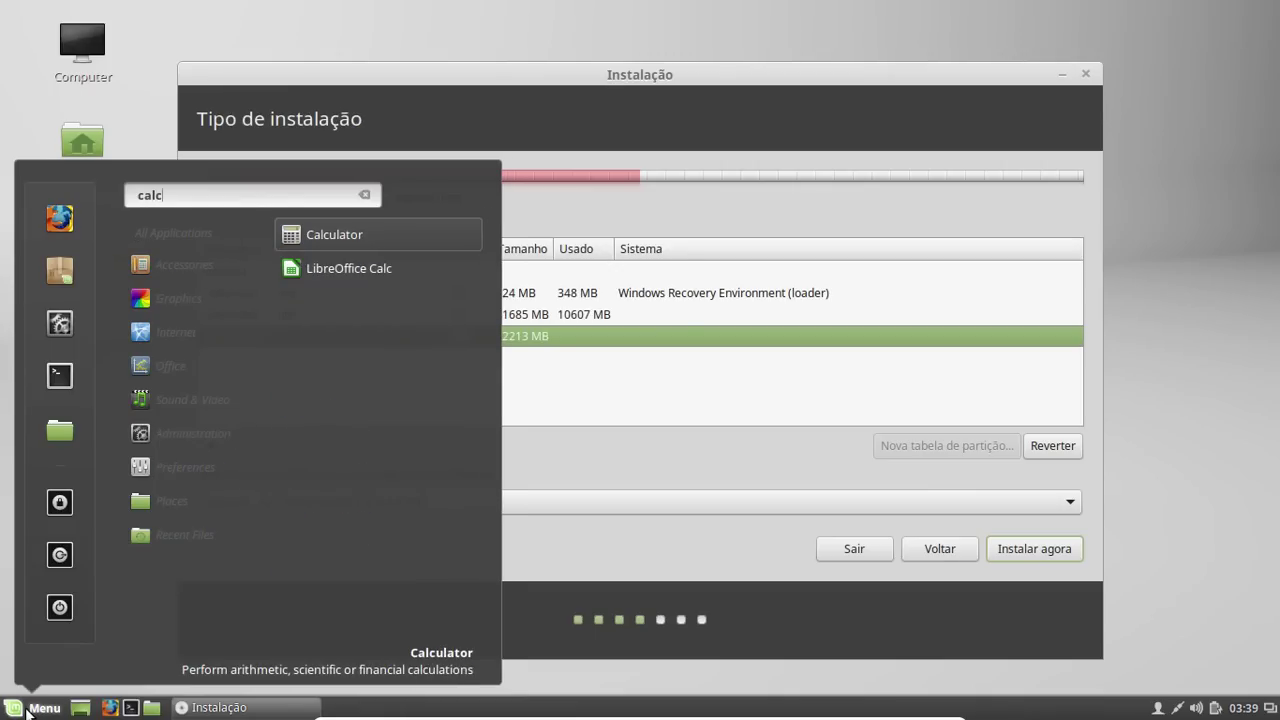
click(338, 236)
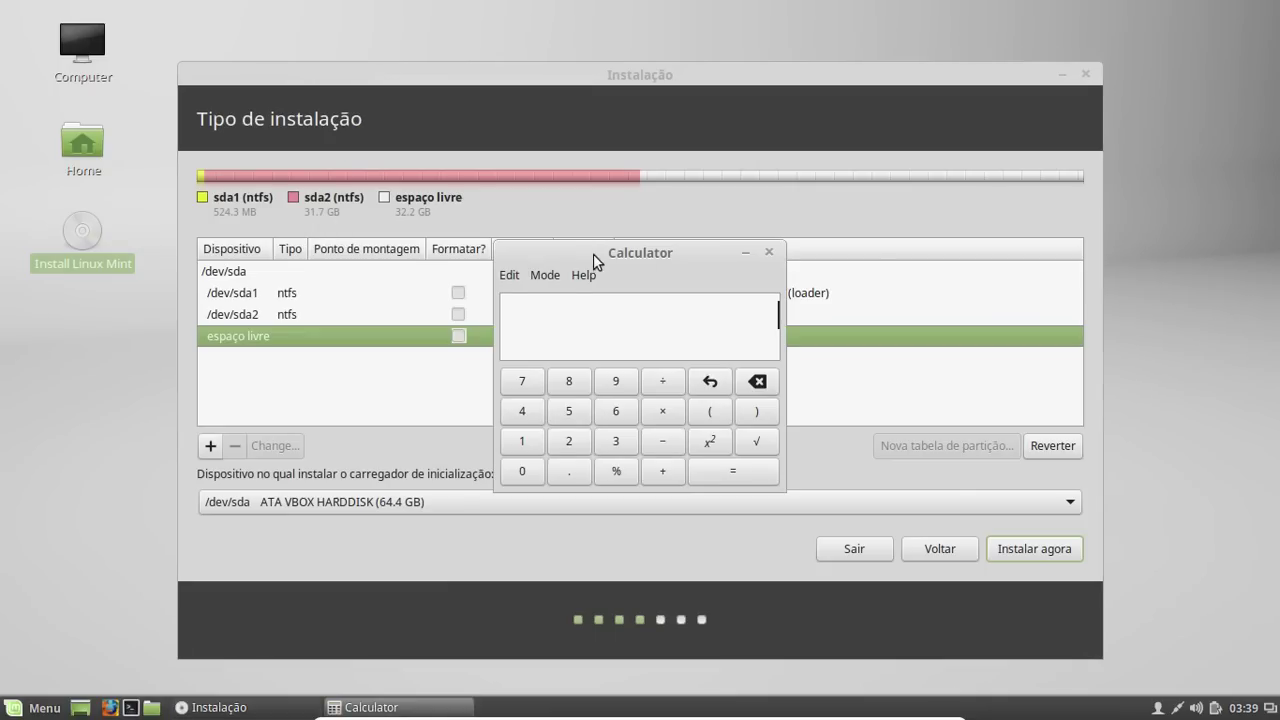
drag(588, 260, 772, 236)
text(32213)
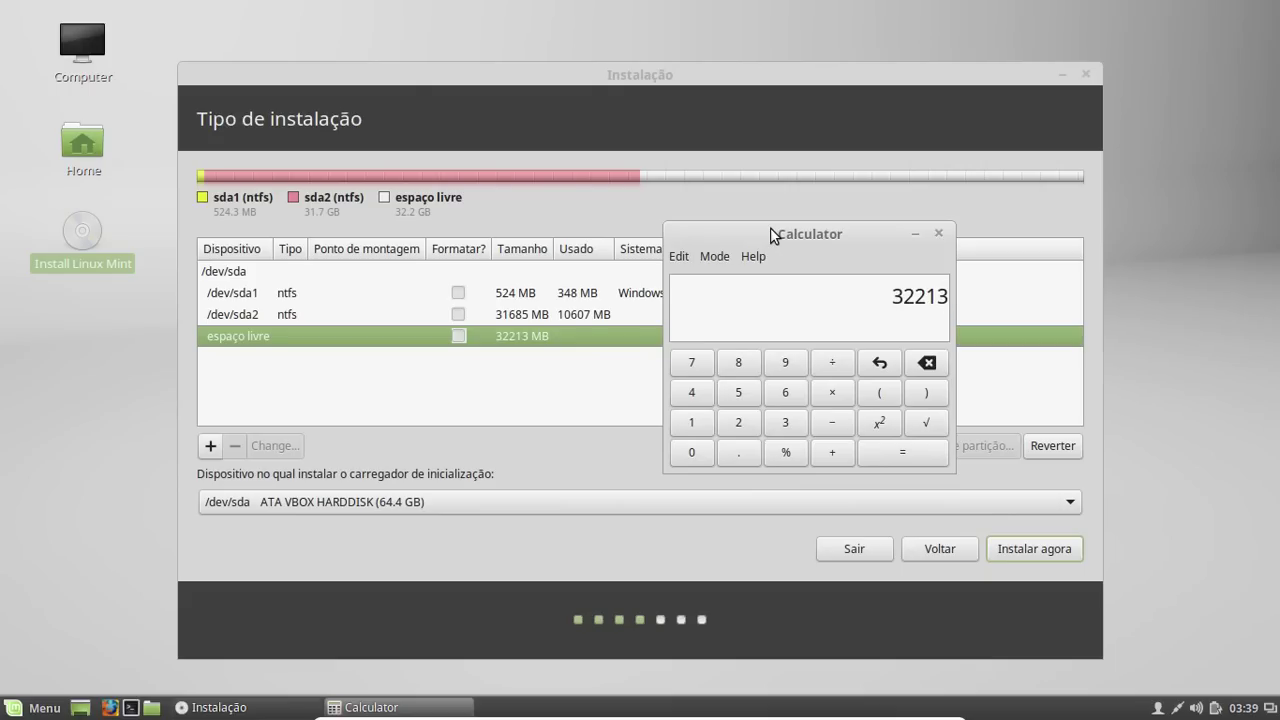
text(-)
text(2)
text(048)
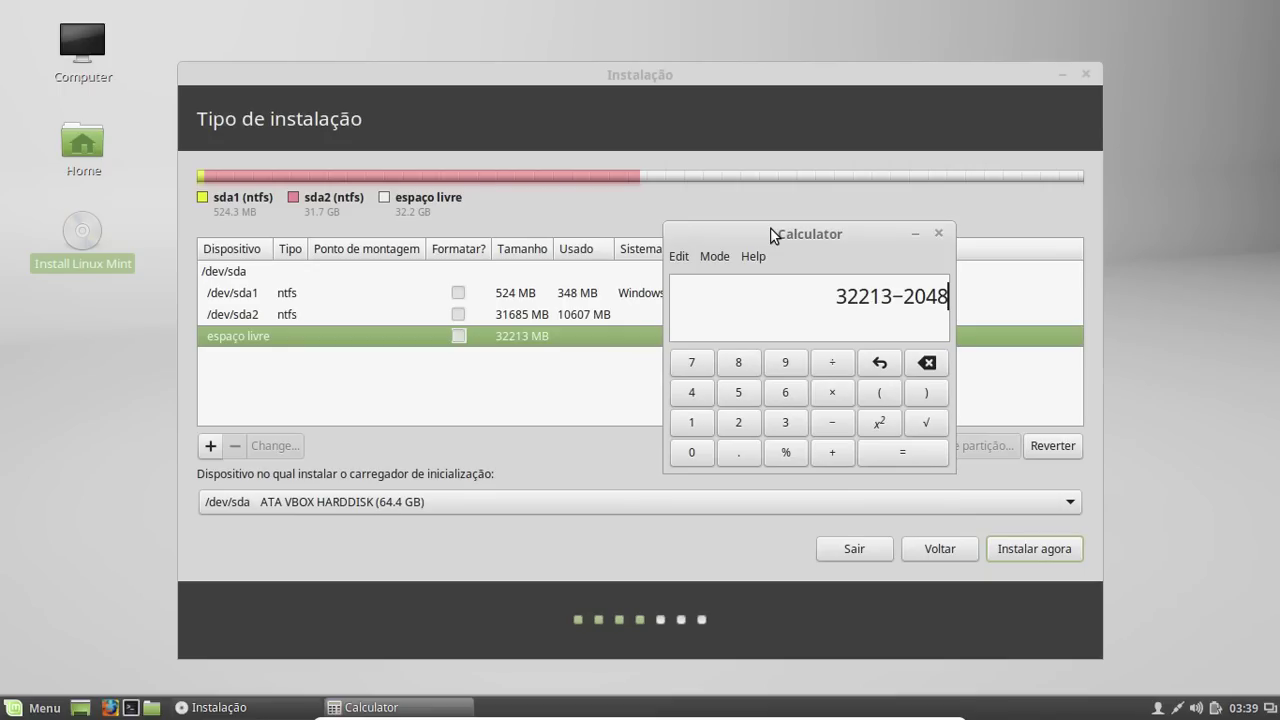
key(Return)
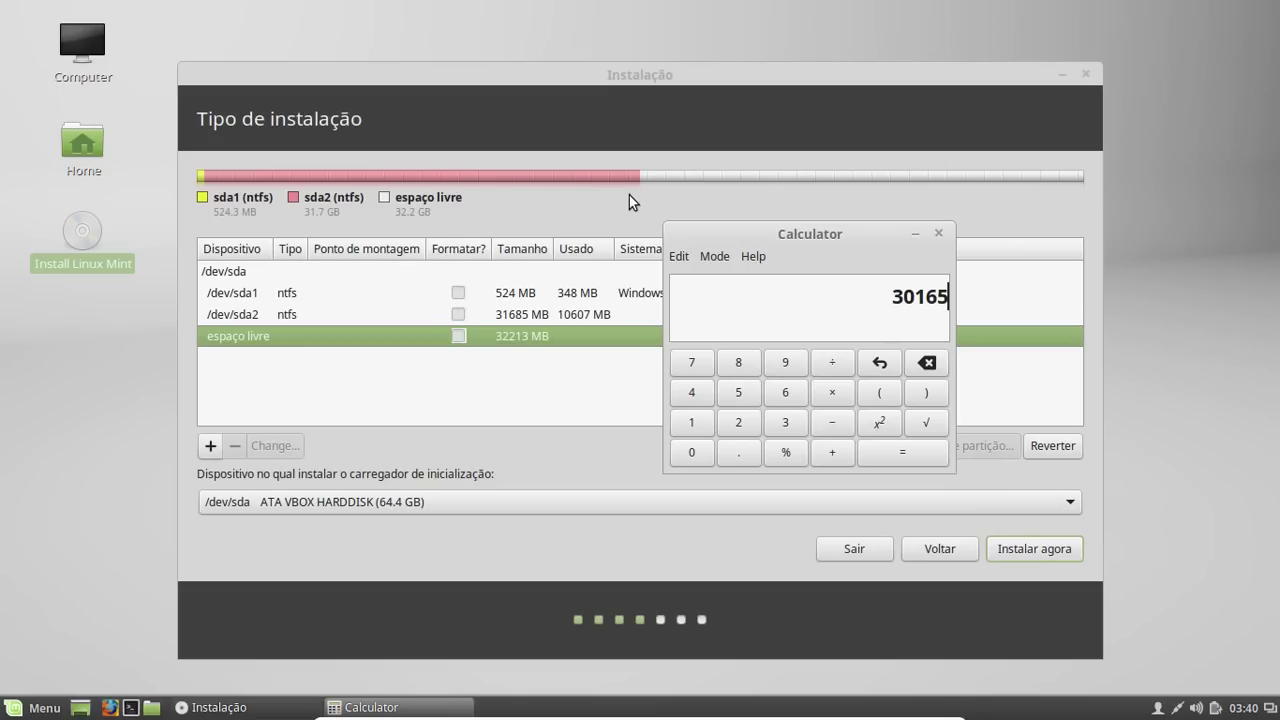
drag(760, 232, 1037, 304)
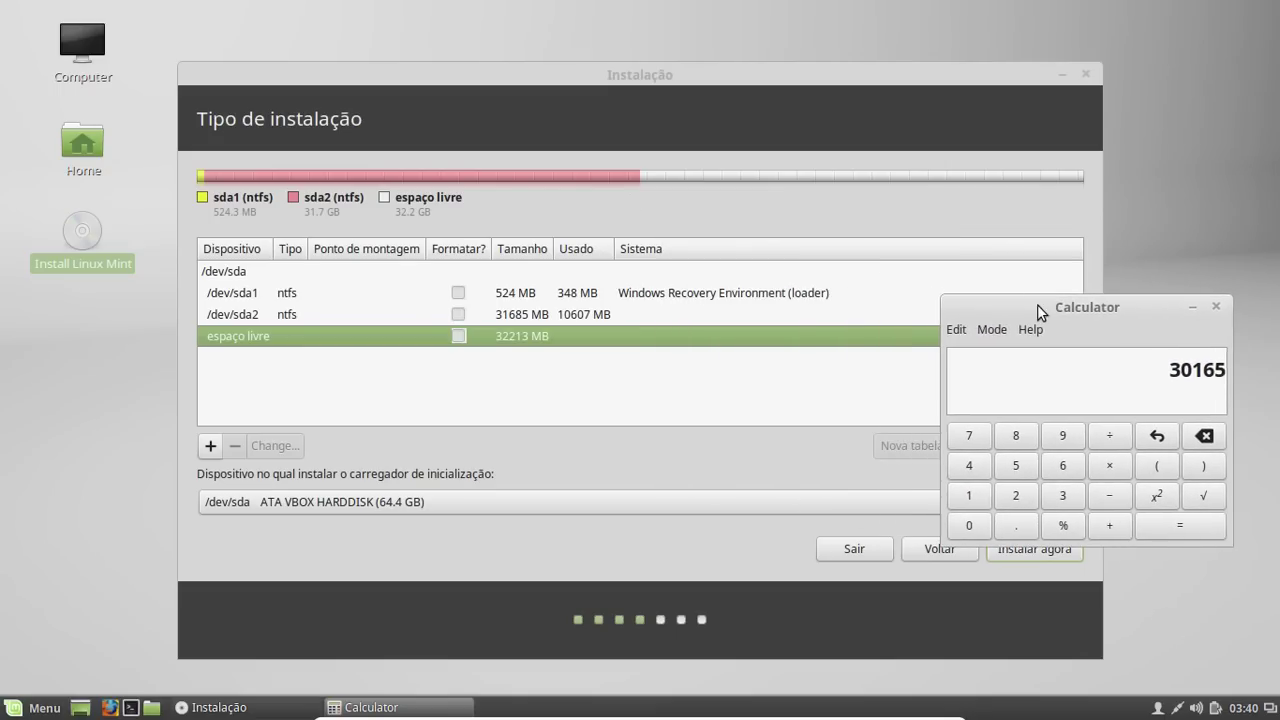
Add a 30165 MB primary ext4 partition mounted at / in the free space
click(806, 226)
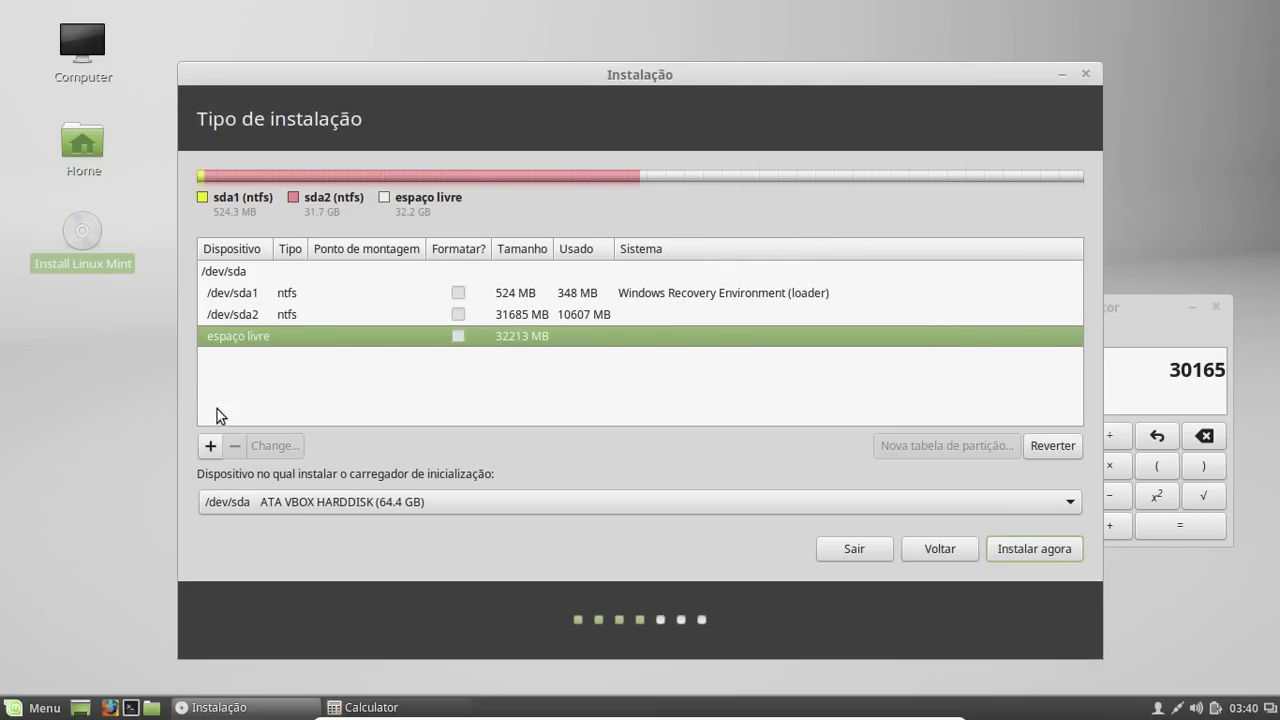
click(210, 446)
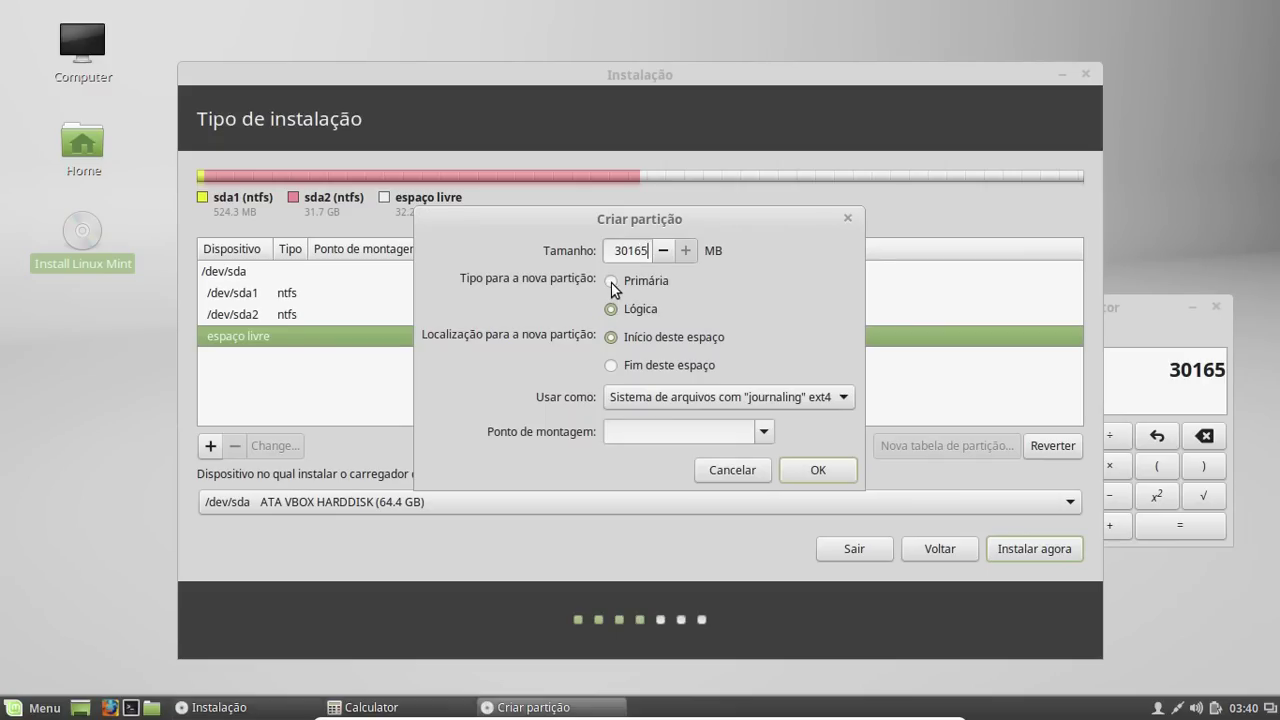
click(611, 282)
click(826, 402)
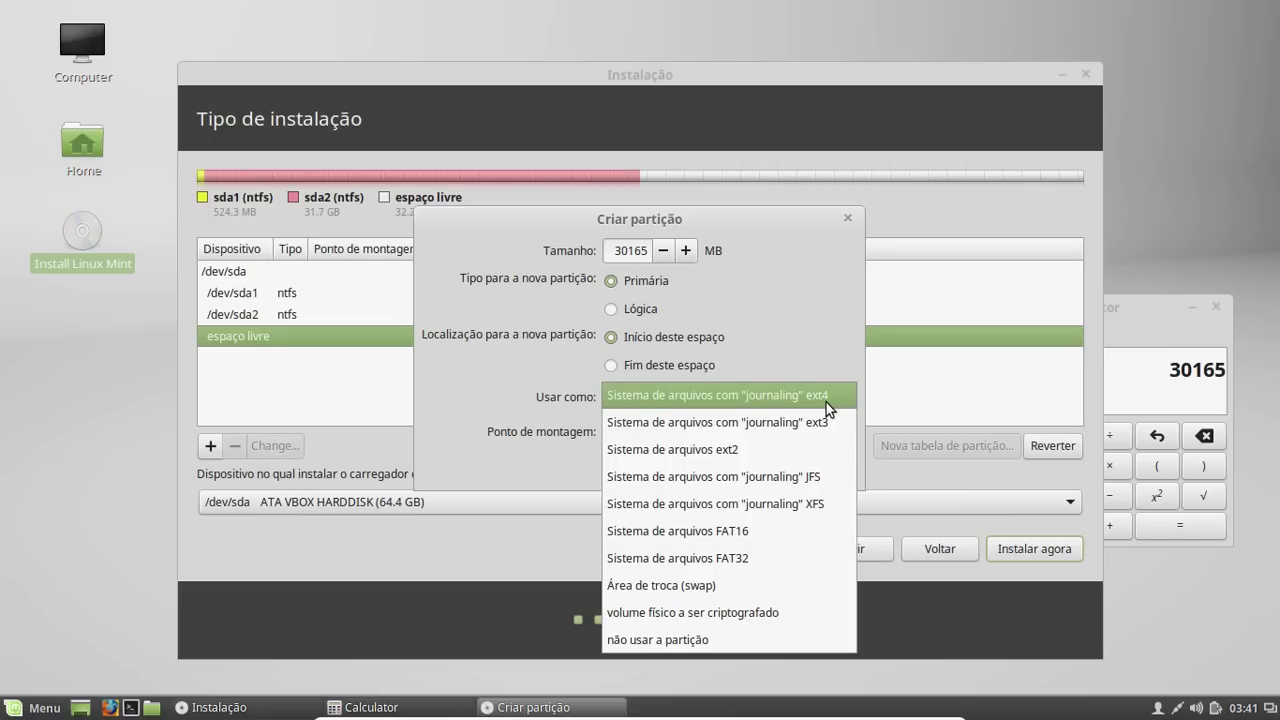
click(826, 402)
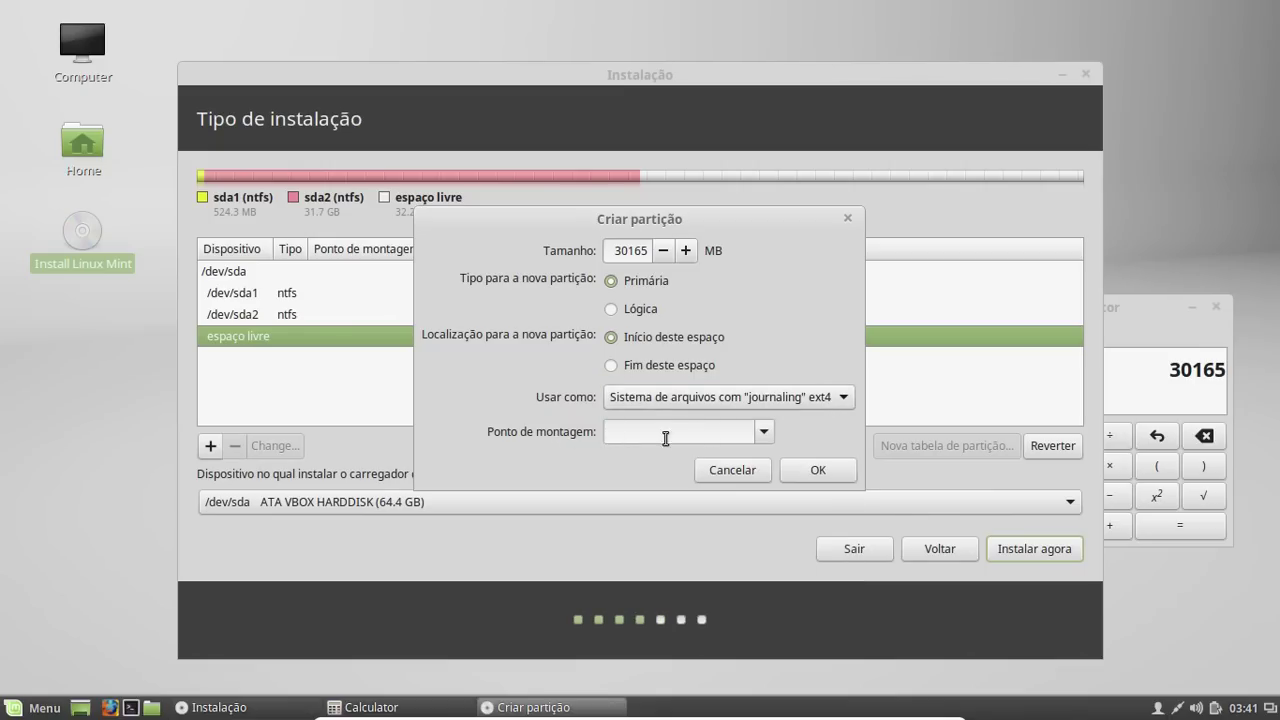
click(764, 434)
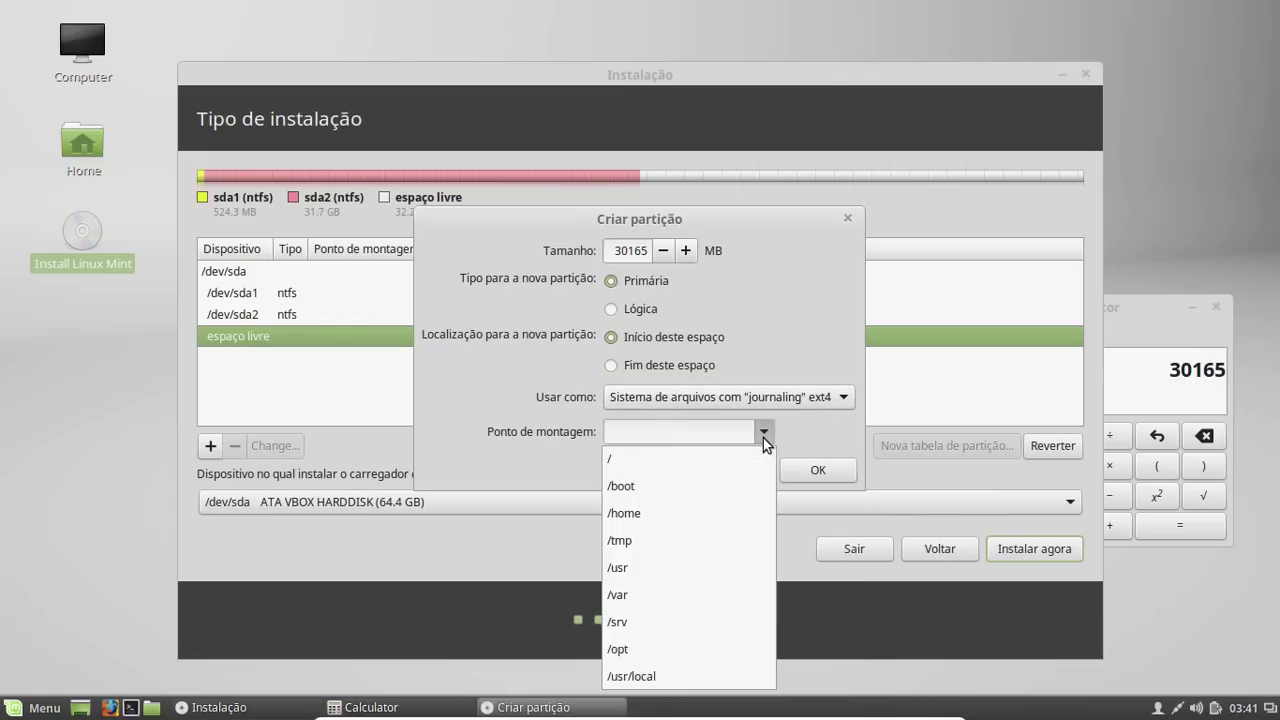
click(752, 437)
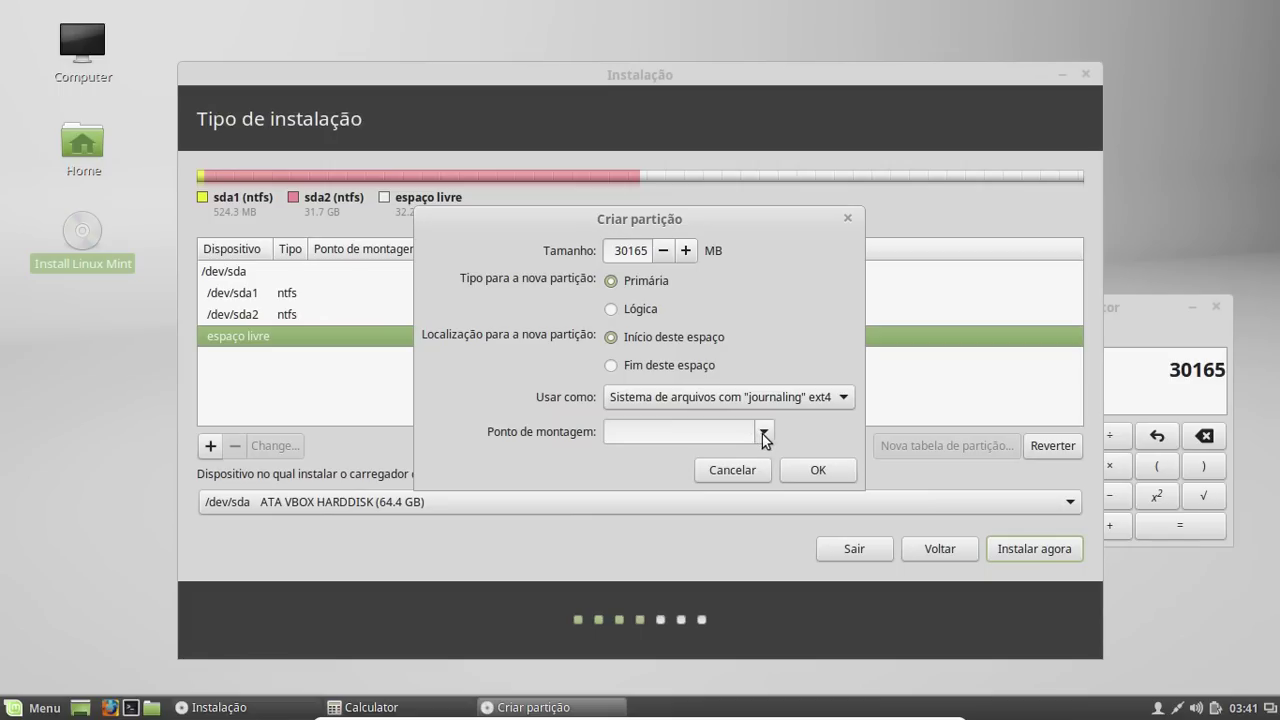
click(764, 432)
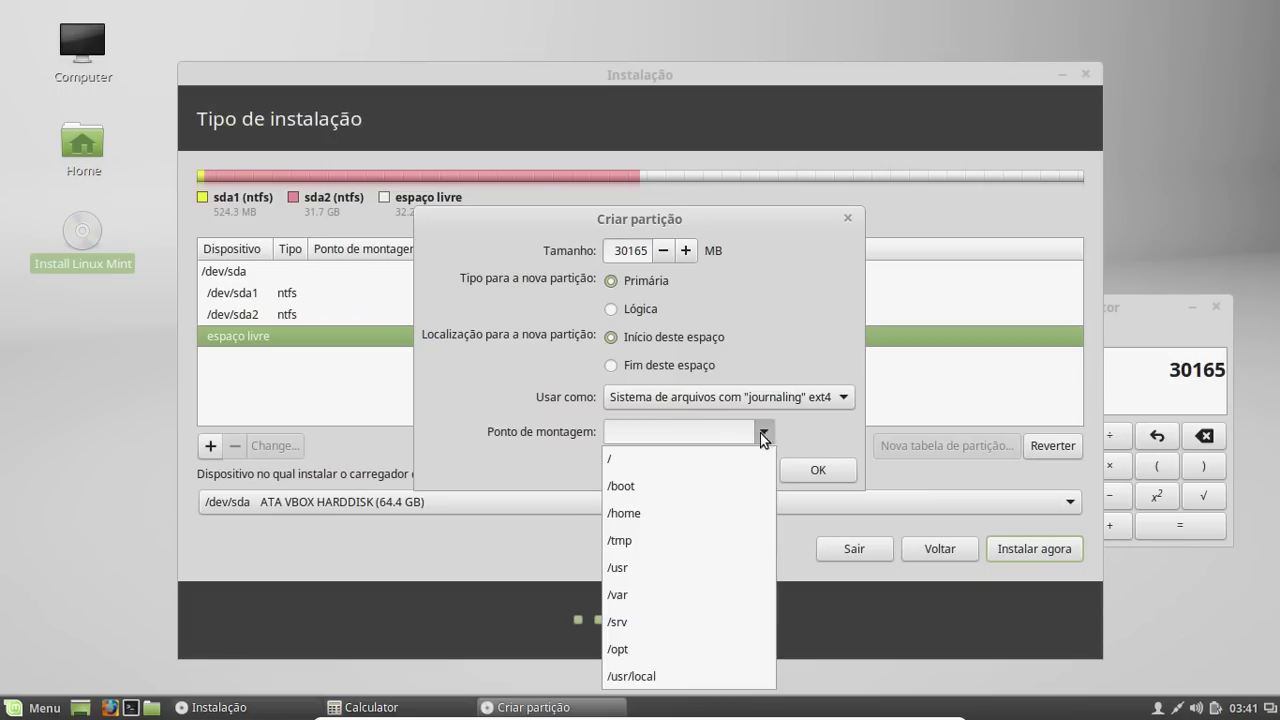
click(707, 452)
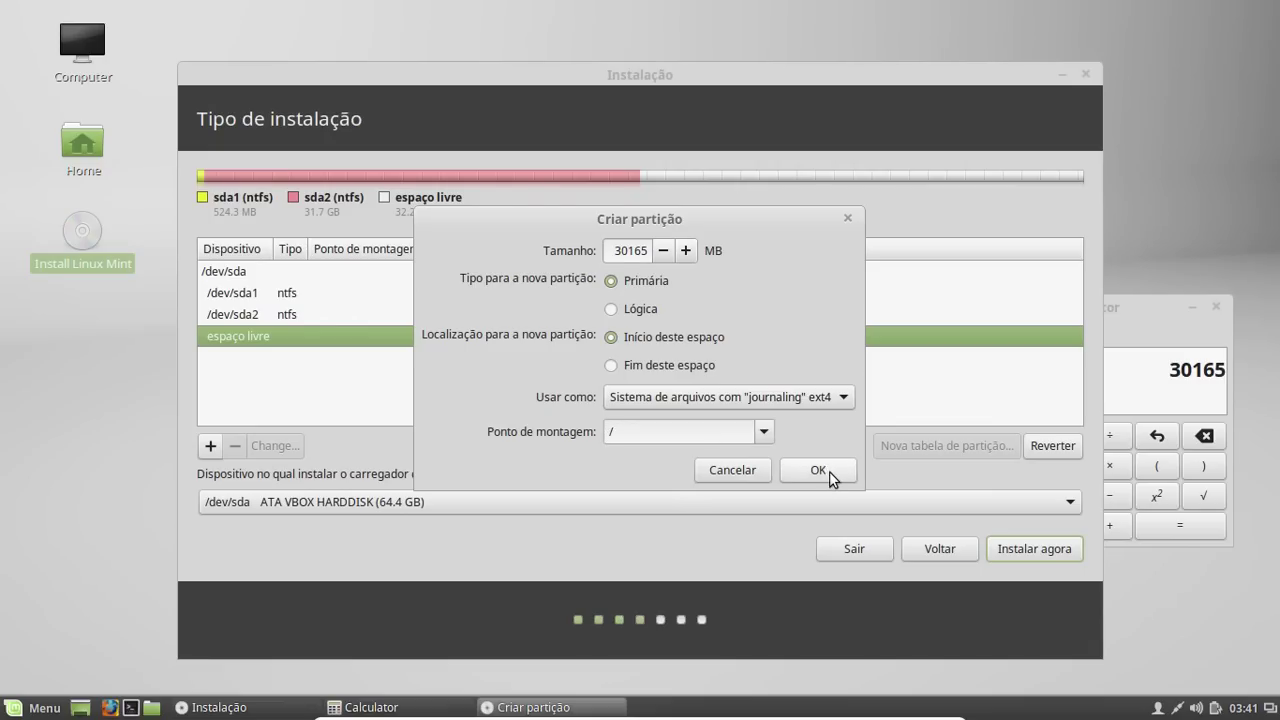
click(829, 471)
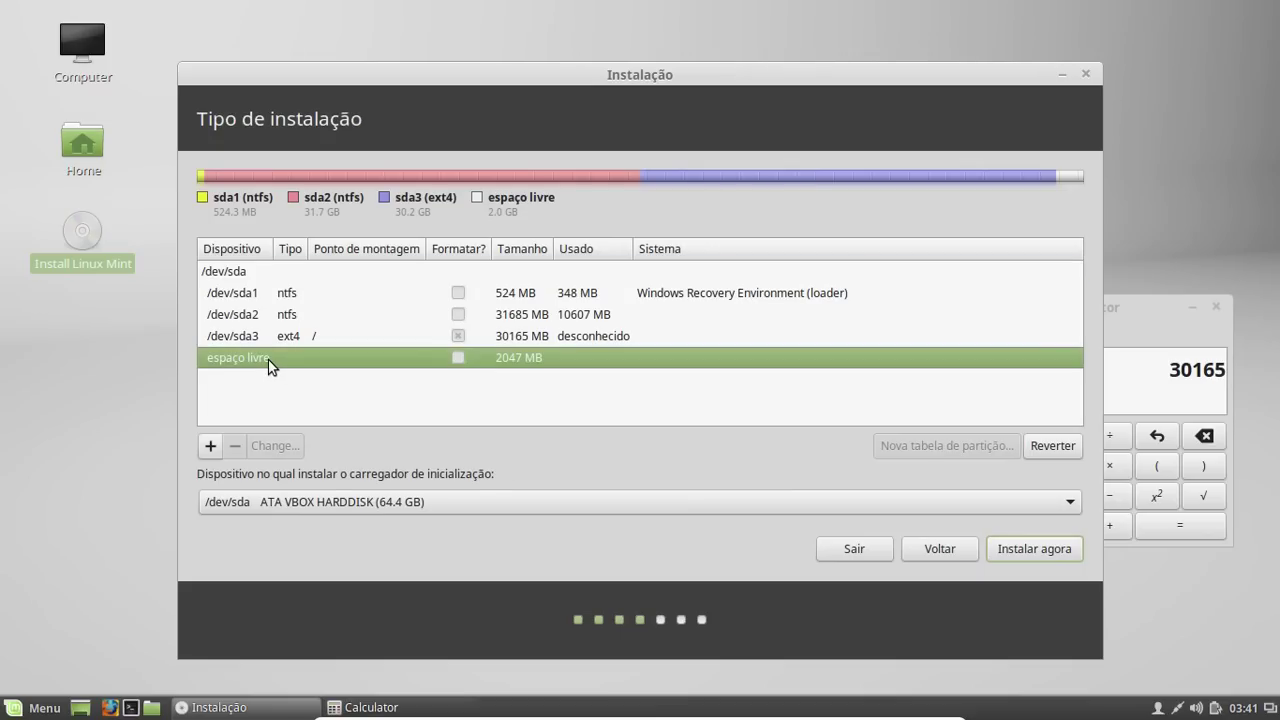
Create a 2046 MB primary swap partition (sda4) from the remaining free space
click(211, 446)
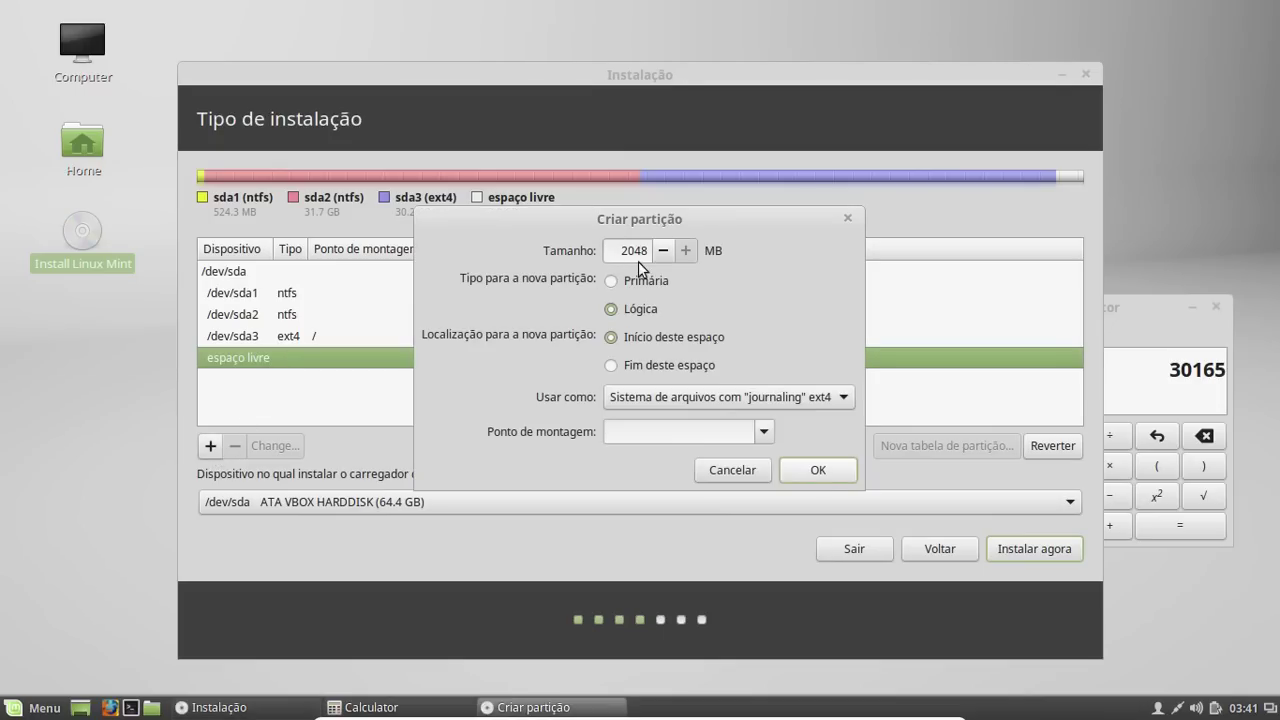
click(612, 283)
click(698, 395)
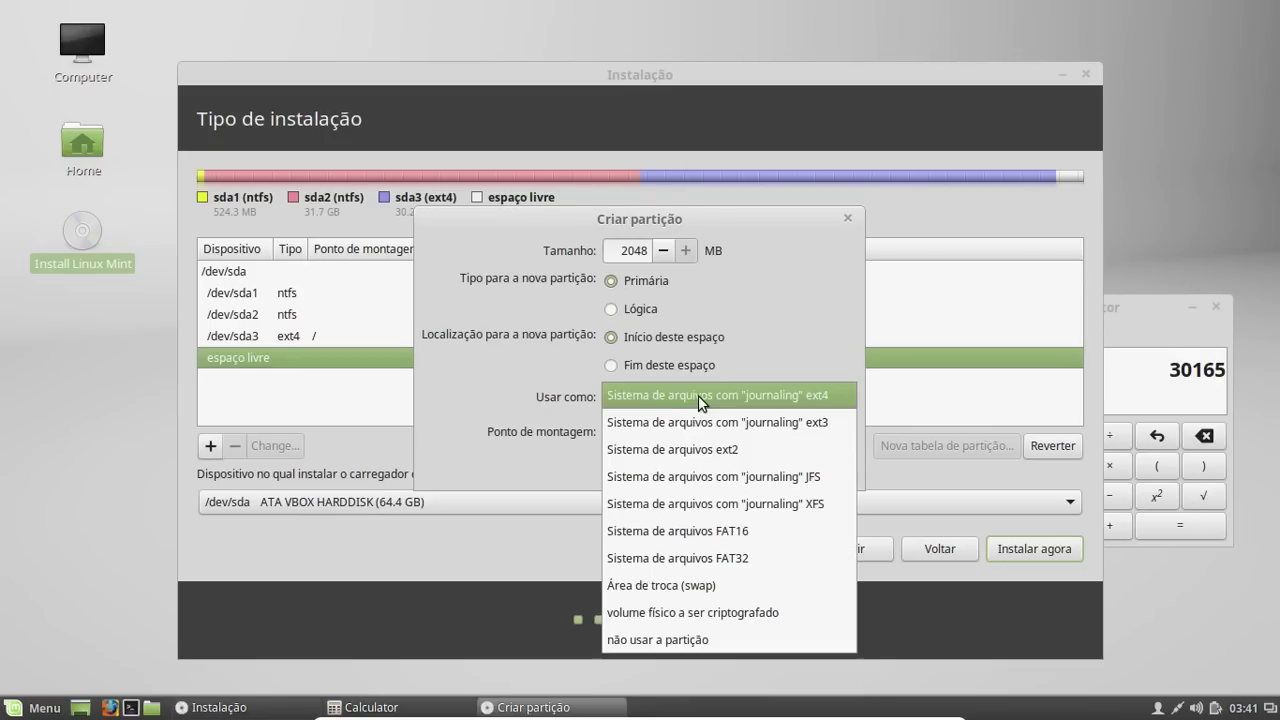
click(708, 585)
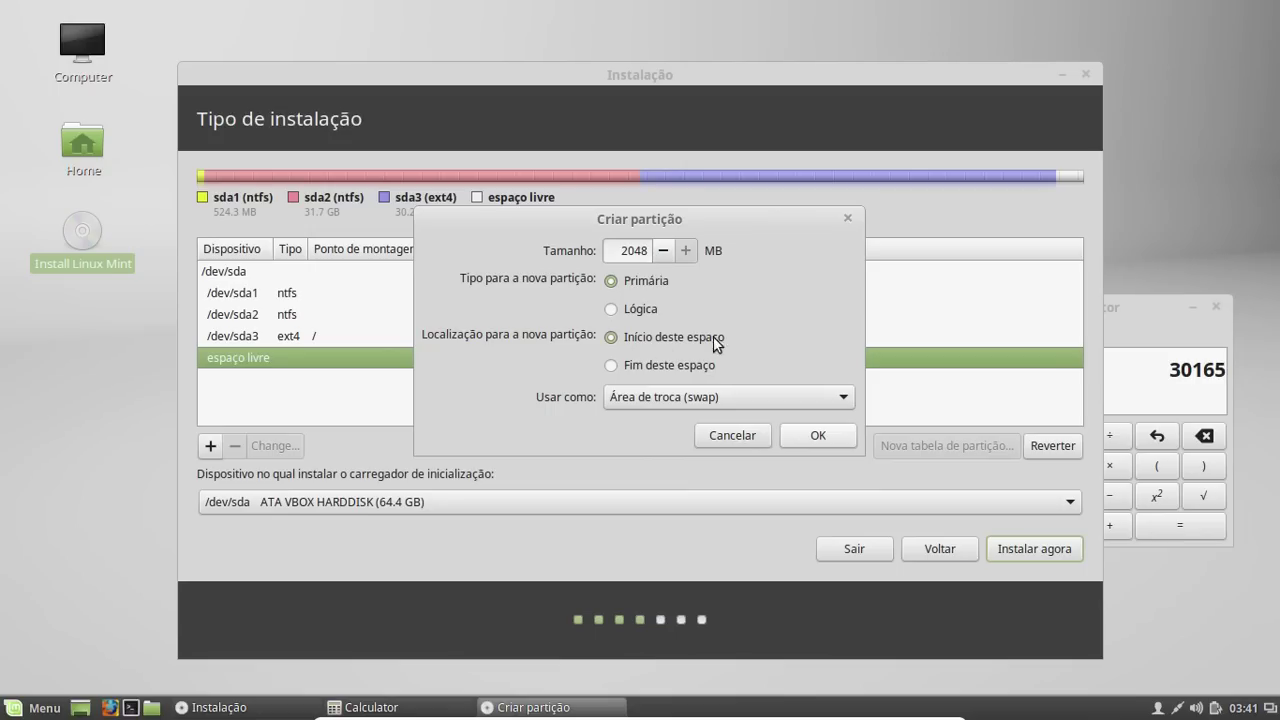
click(818, 436)
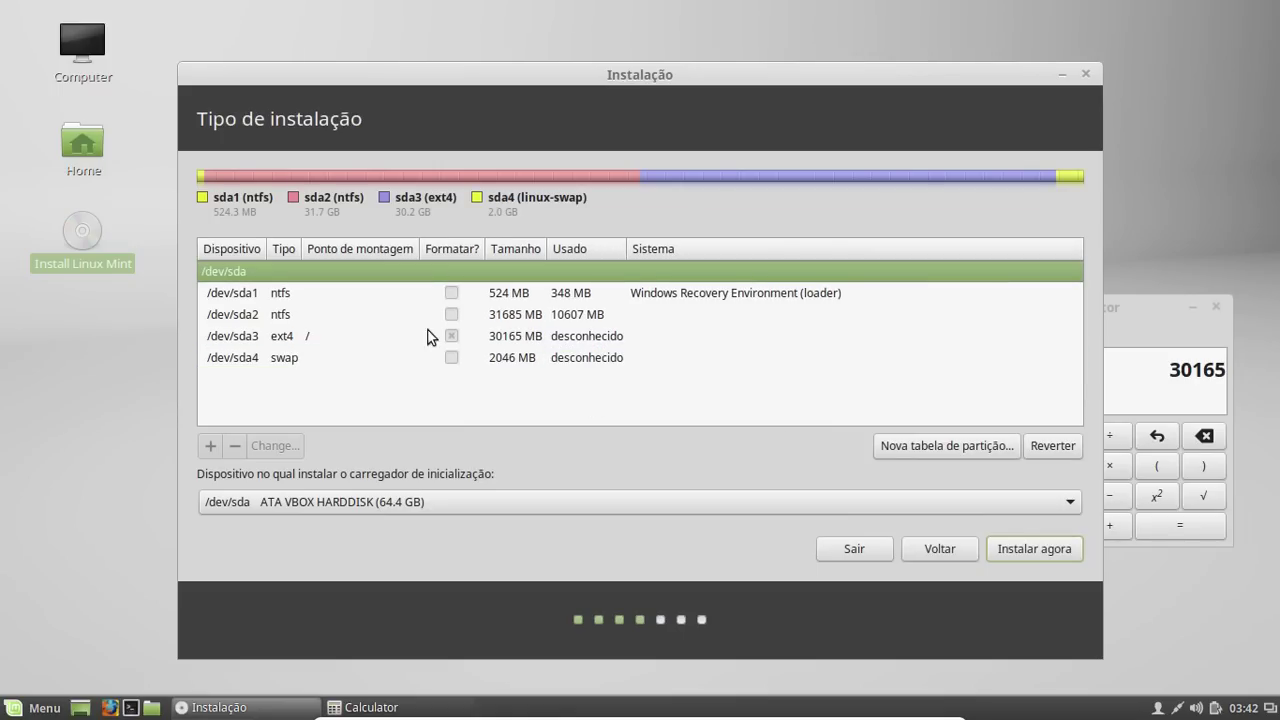
click(283, 296)
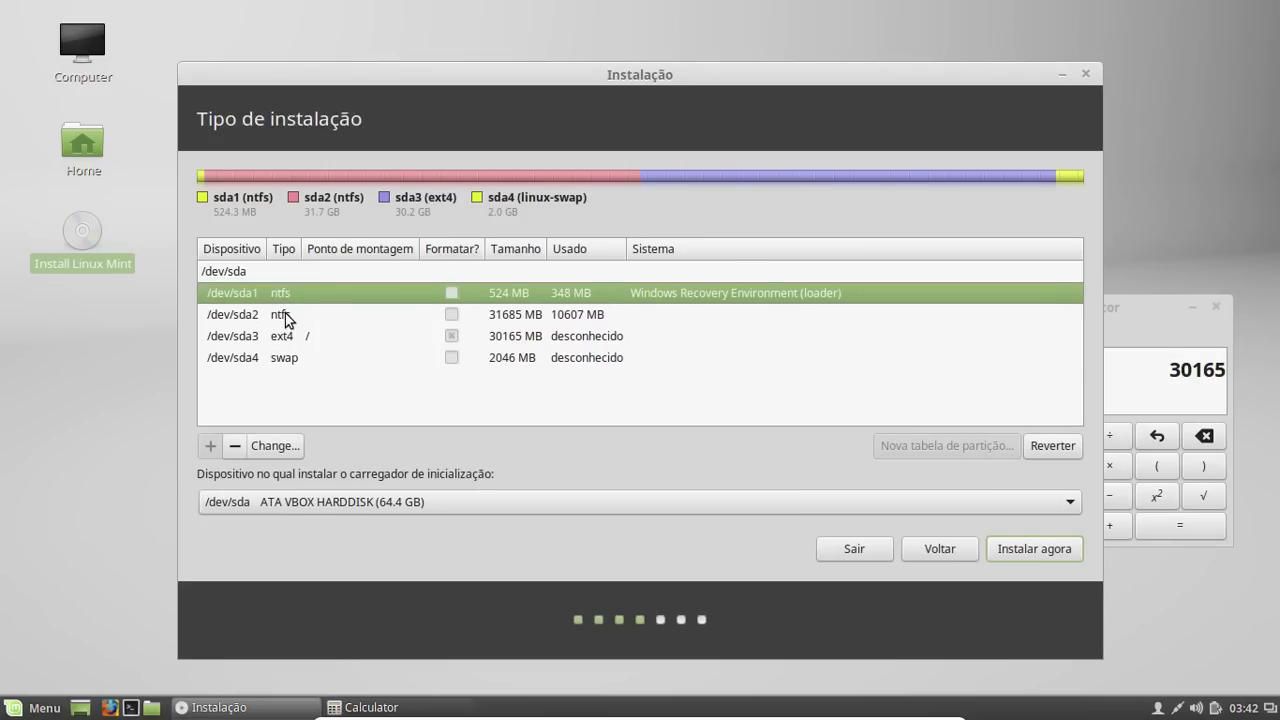
click(285, 314)
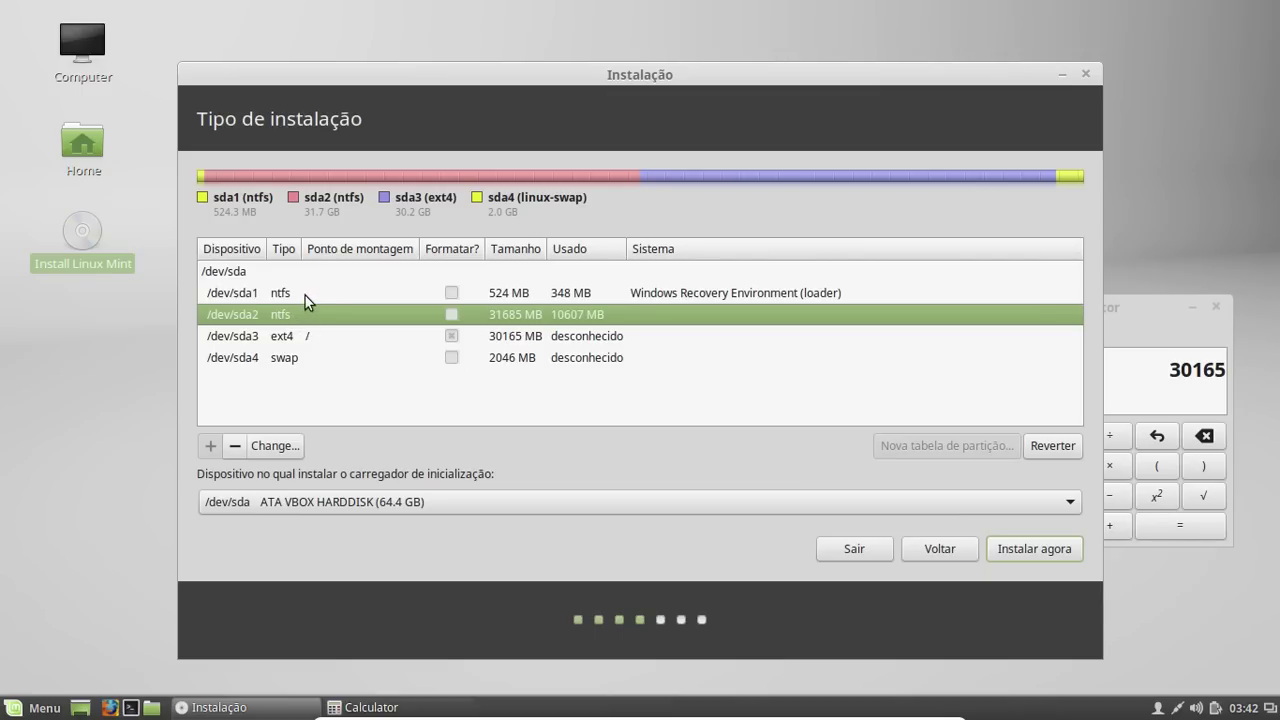
click(304, 295)
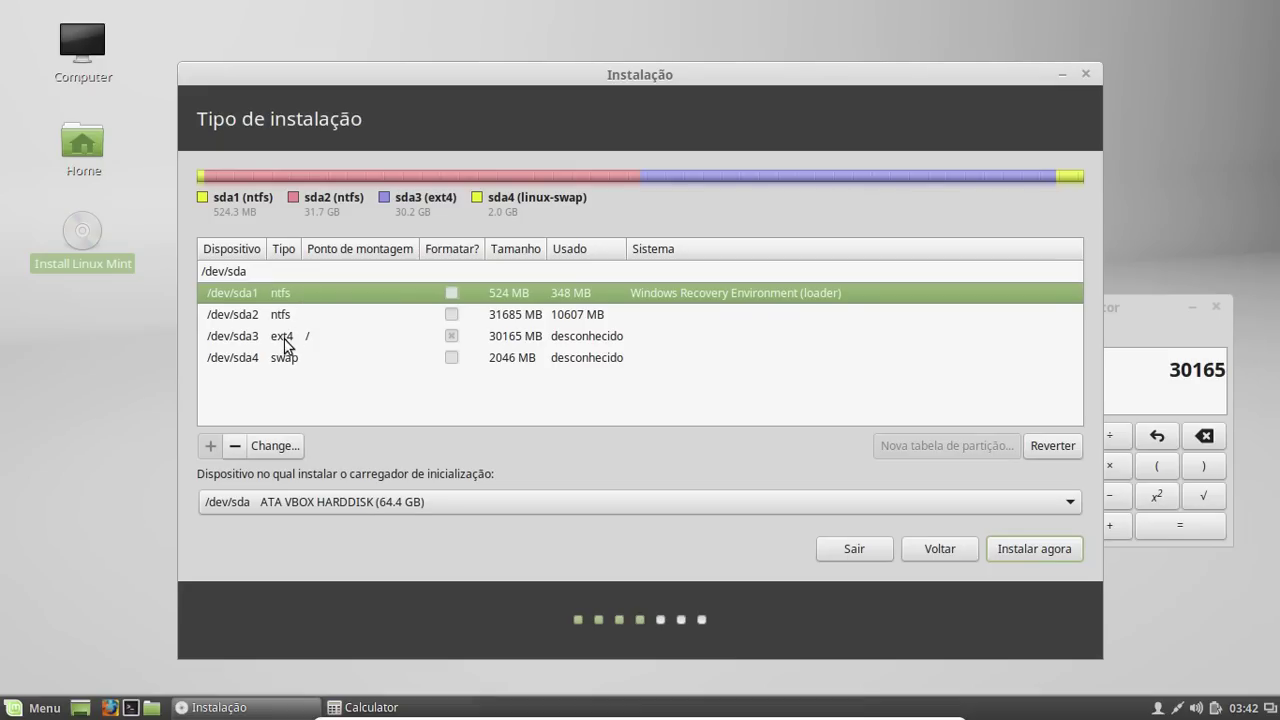
click(286, 340)
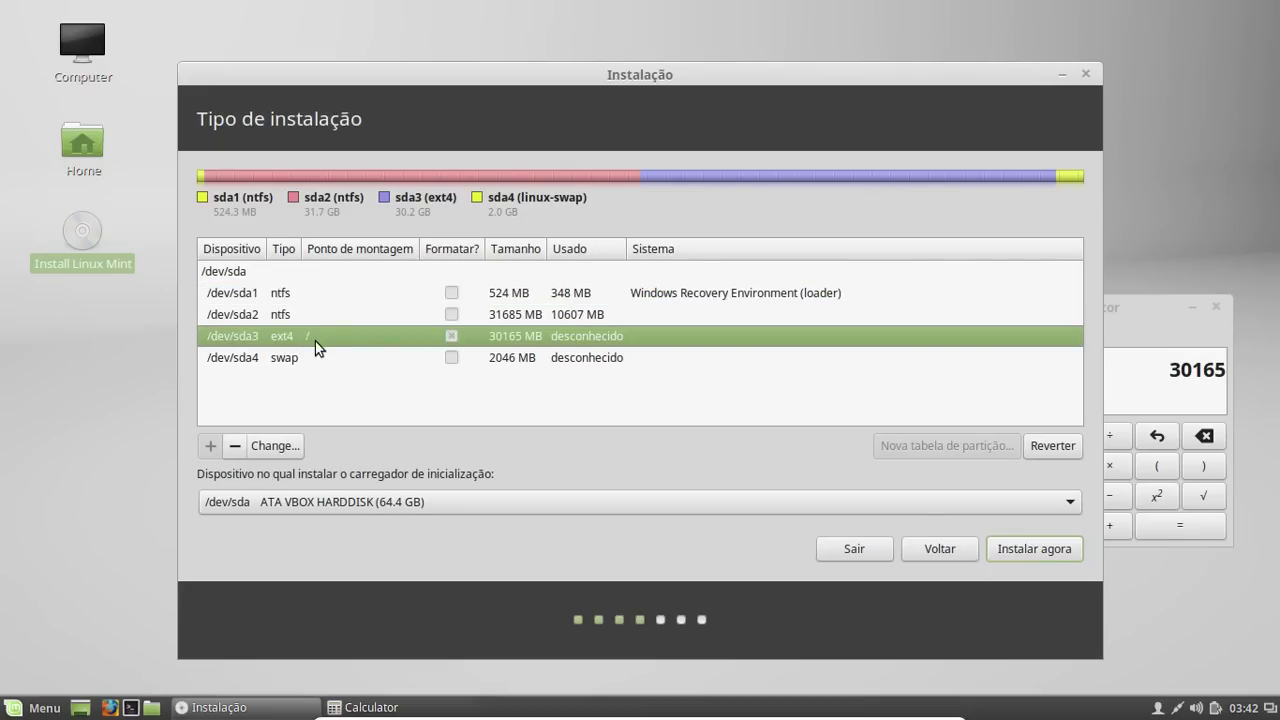
click(451, 336)
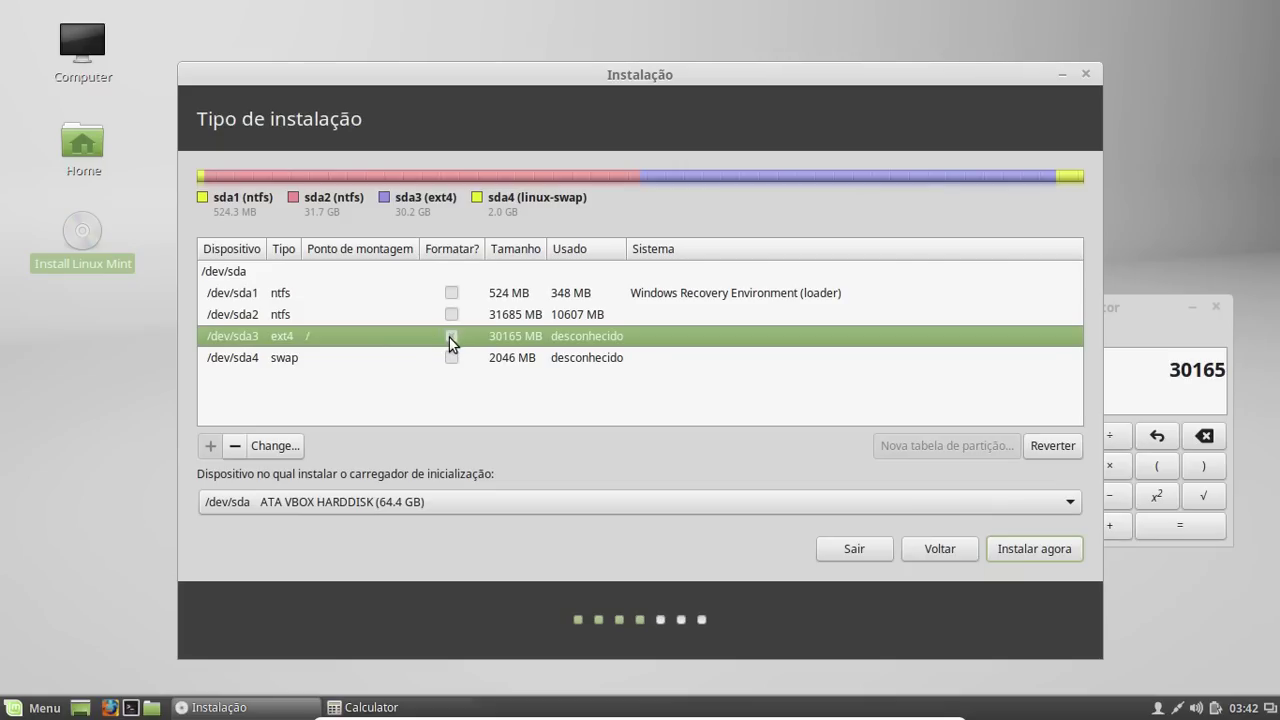
click(325, 362)
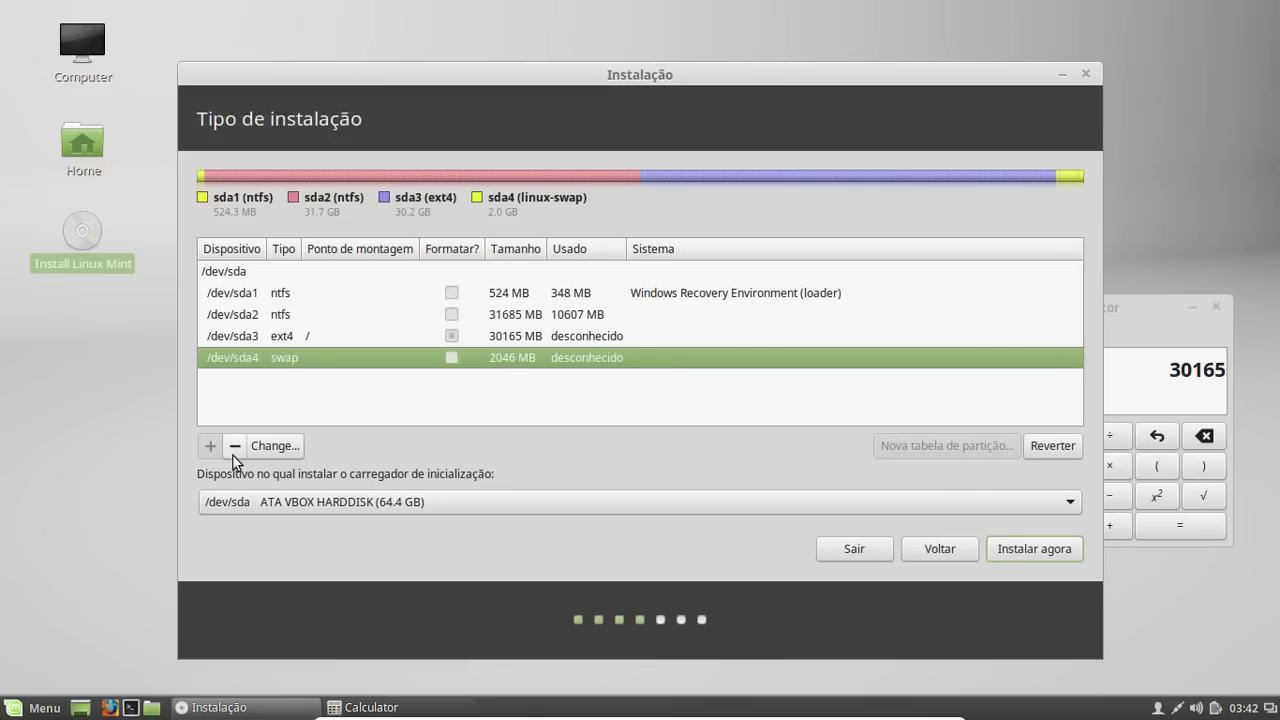
click(287, 338)
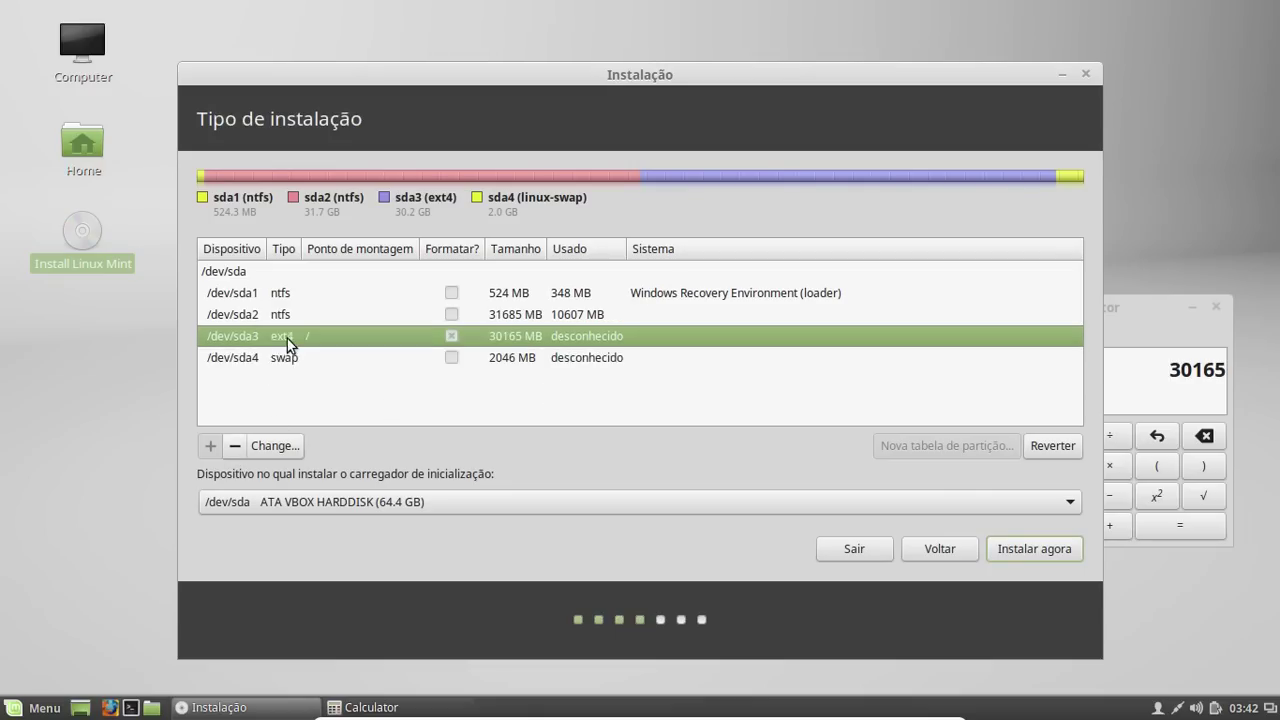
click(286, 359)
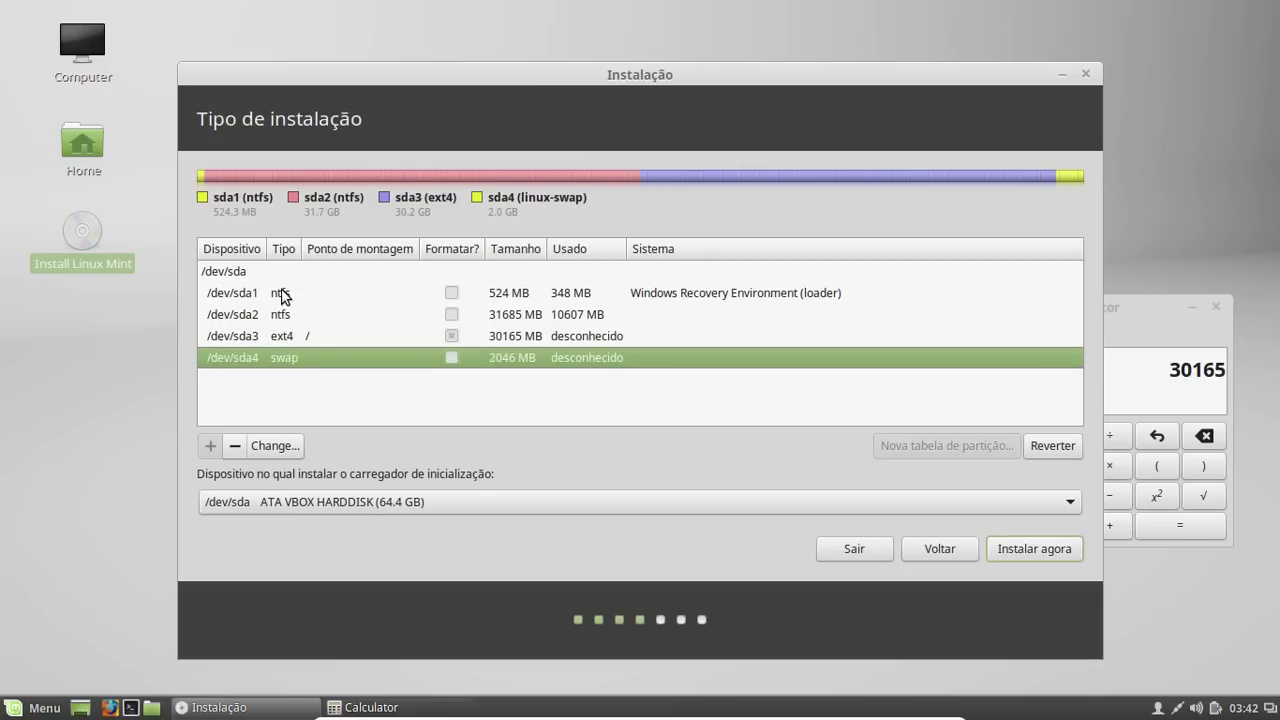
click(283, 293)
click(283, 316)
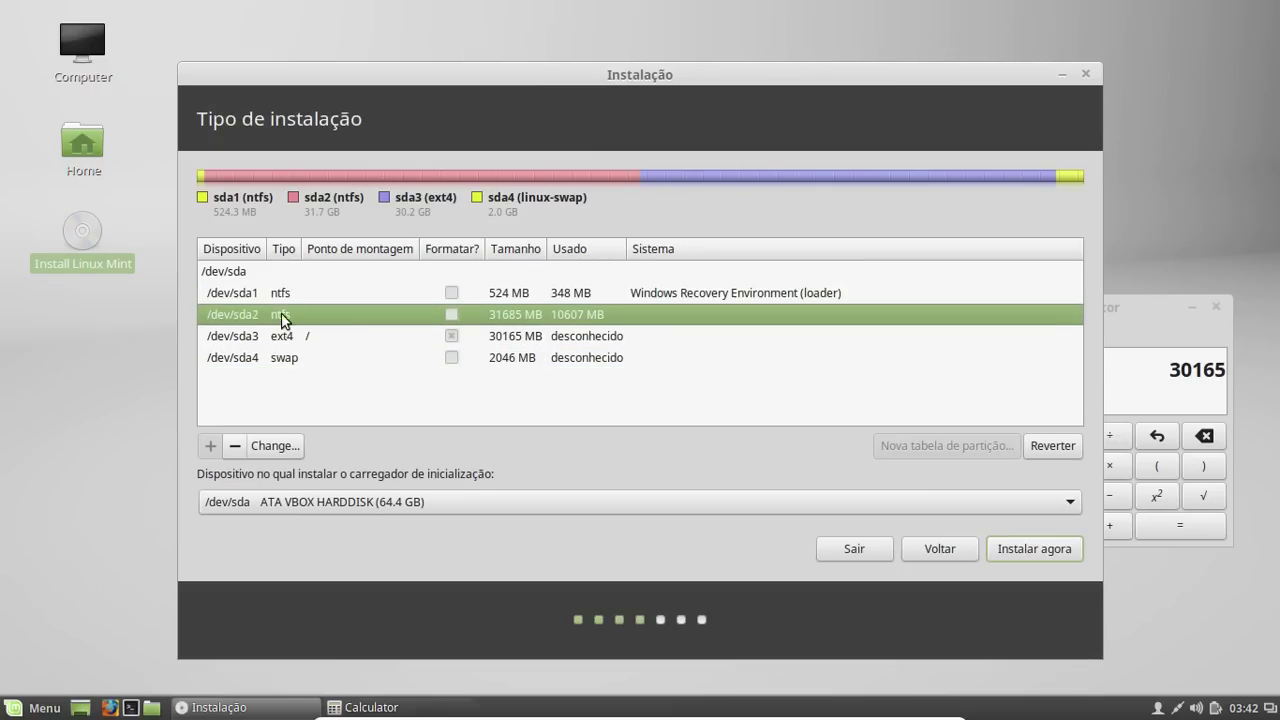
click(283, 295)
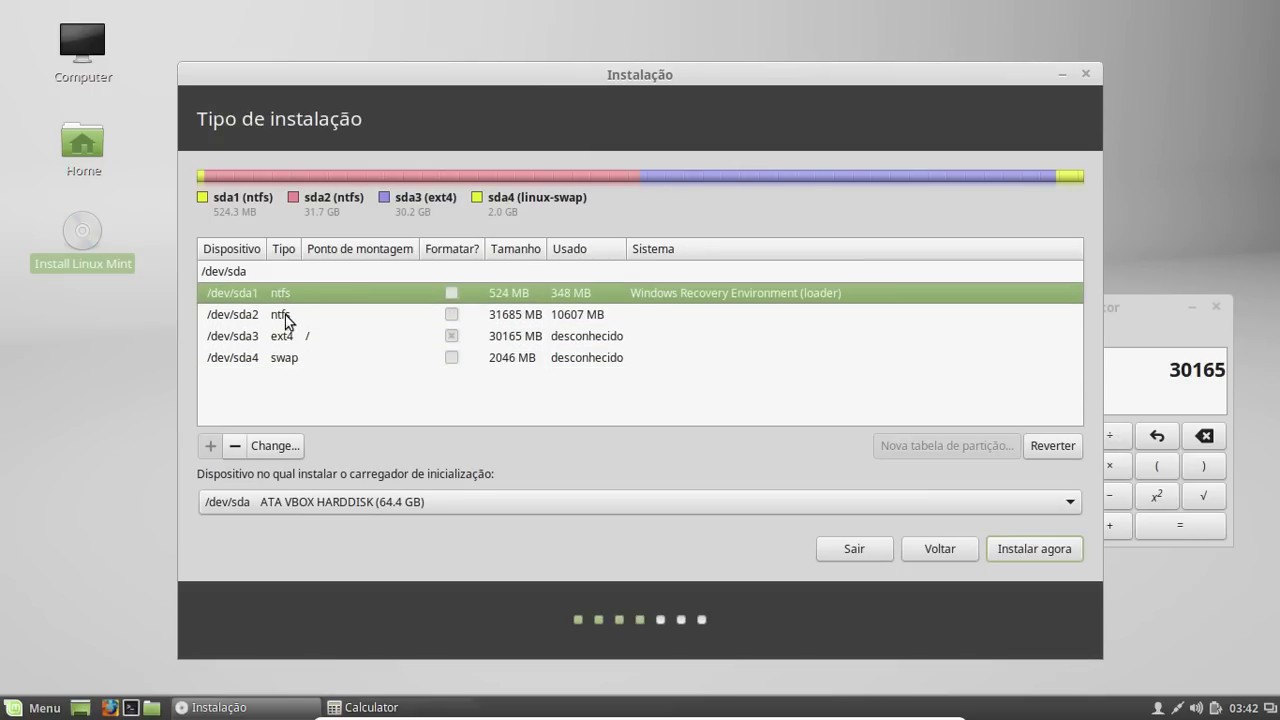
click(285, 315)
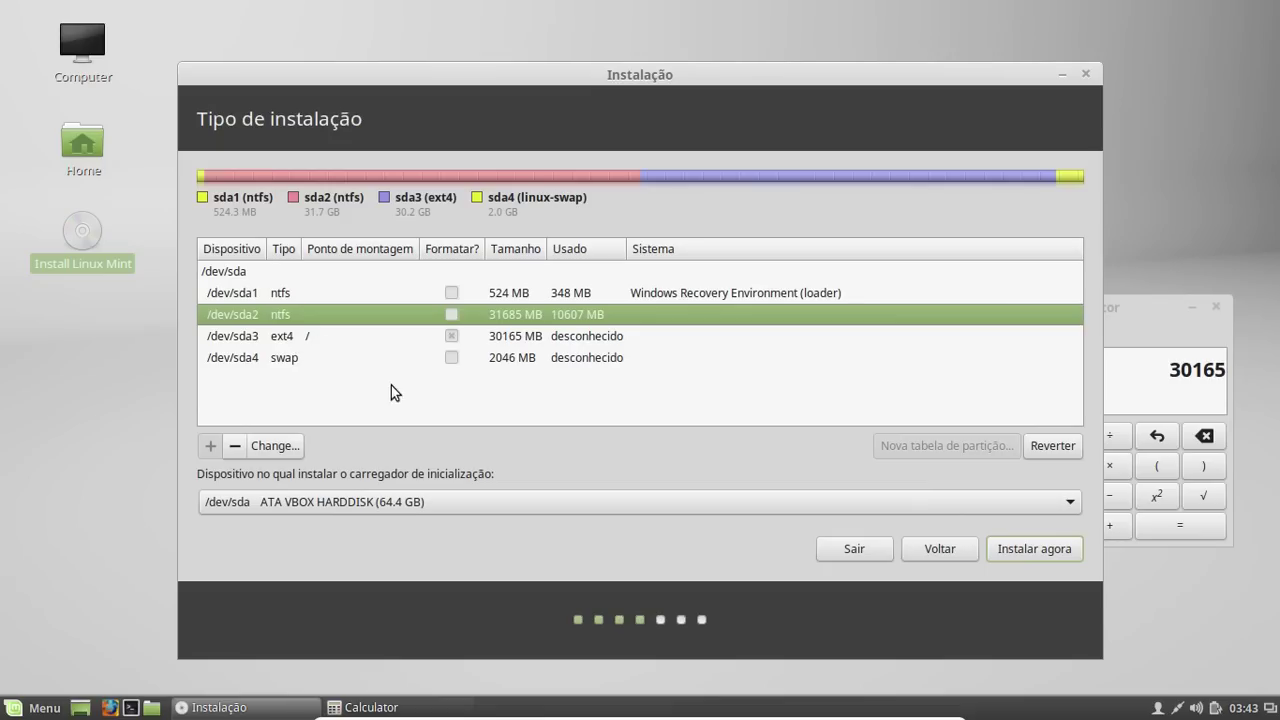
Begin the installation and confirm writing the partition changes to disk
click(1018, 550)
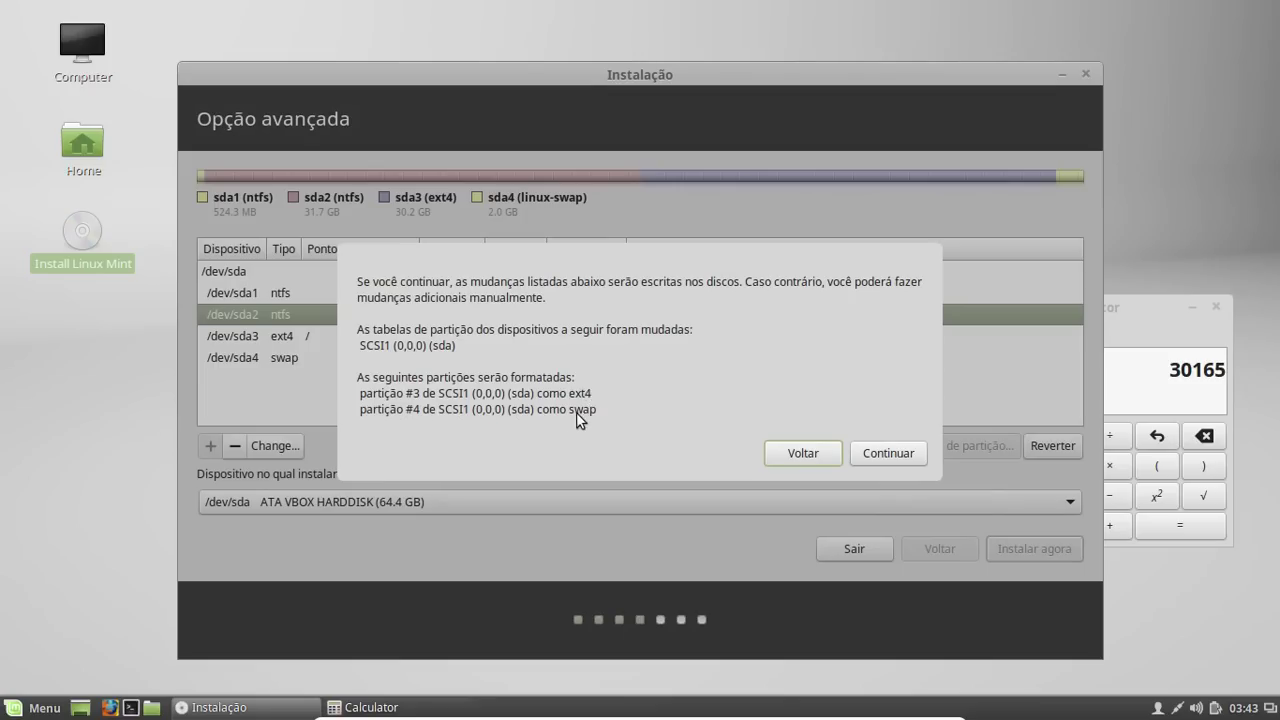
click(869, 451)
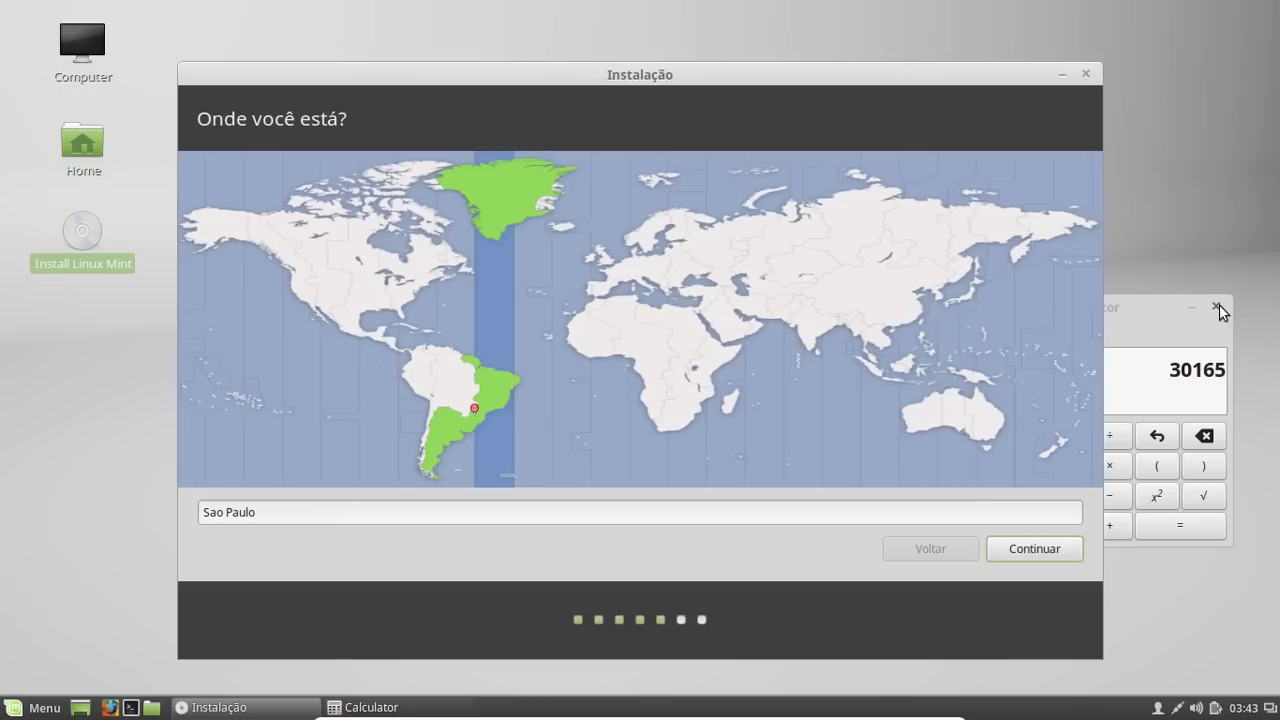
Close the Calculator and change the location from Sao Paulo to Campos dos Goitacazes
click(1217, 307)
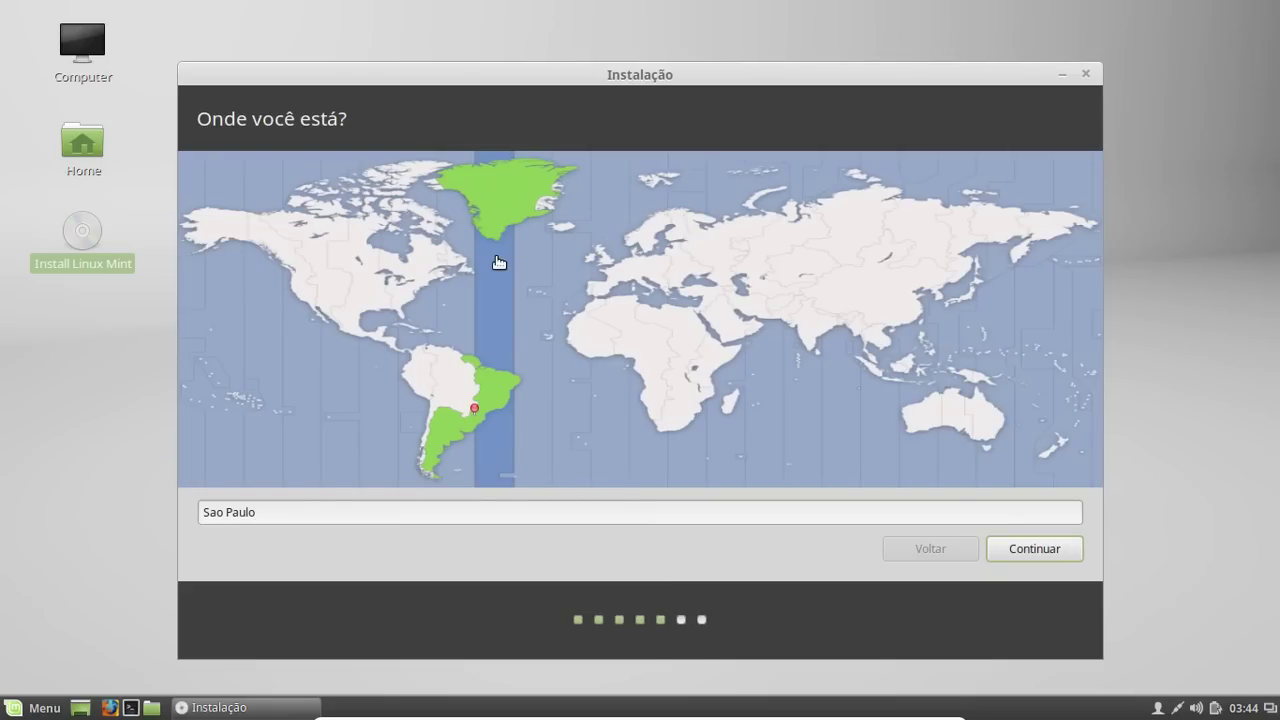
triple_click(310, 510)
key(BackSpace)
text(campos dos)
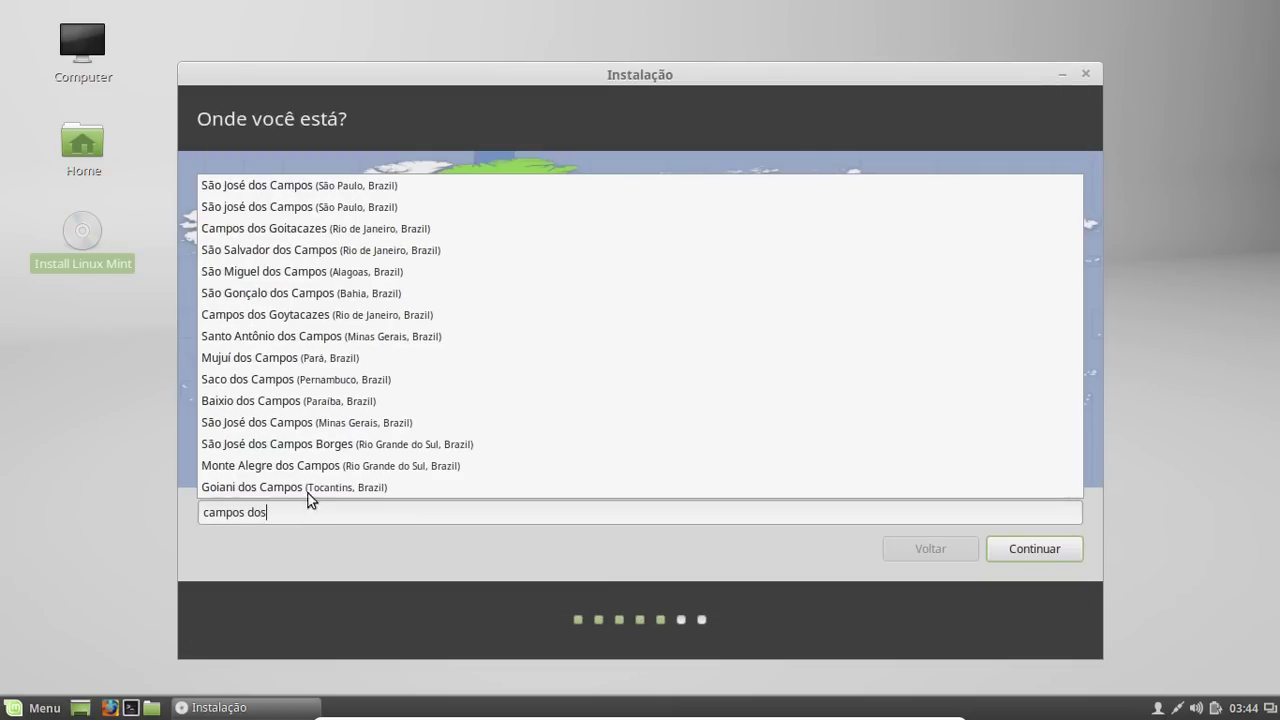
click(307, 229)
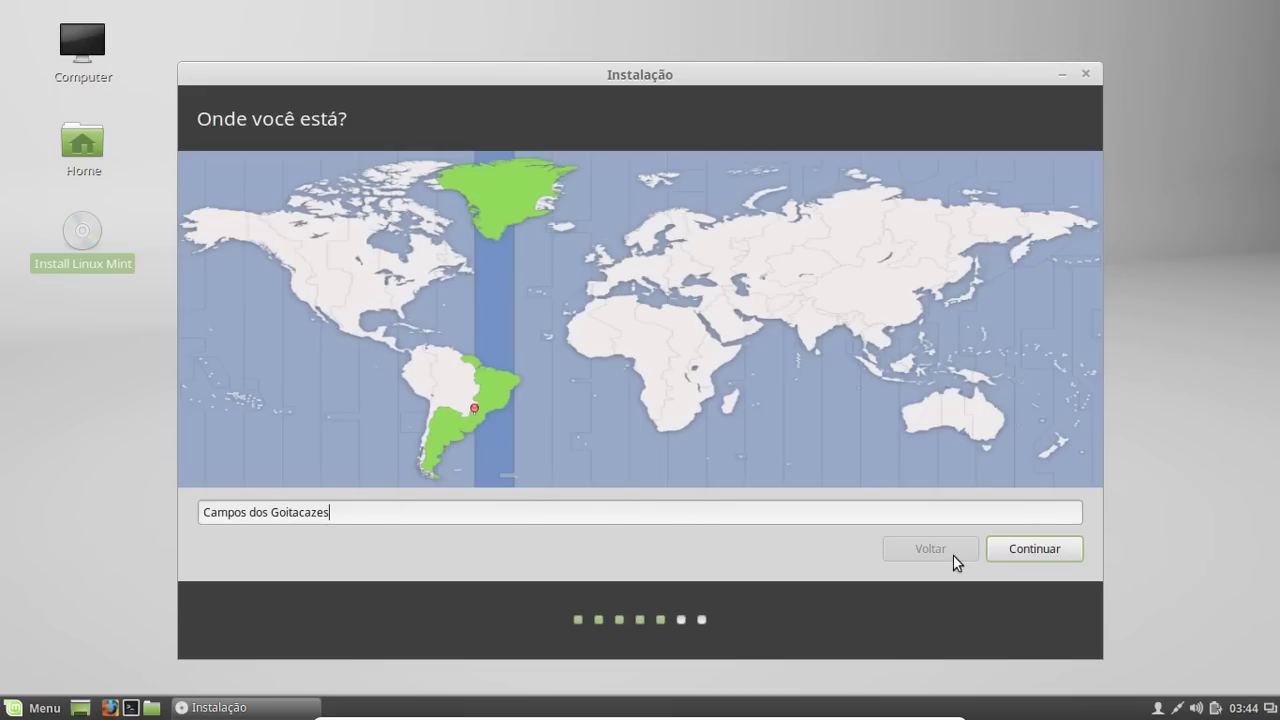
Accept the location and test the Português (Brasil) layout by typing 'çã â!@#$['
click(1036, 545)
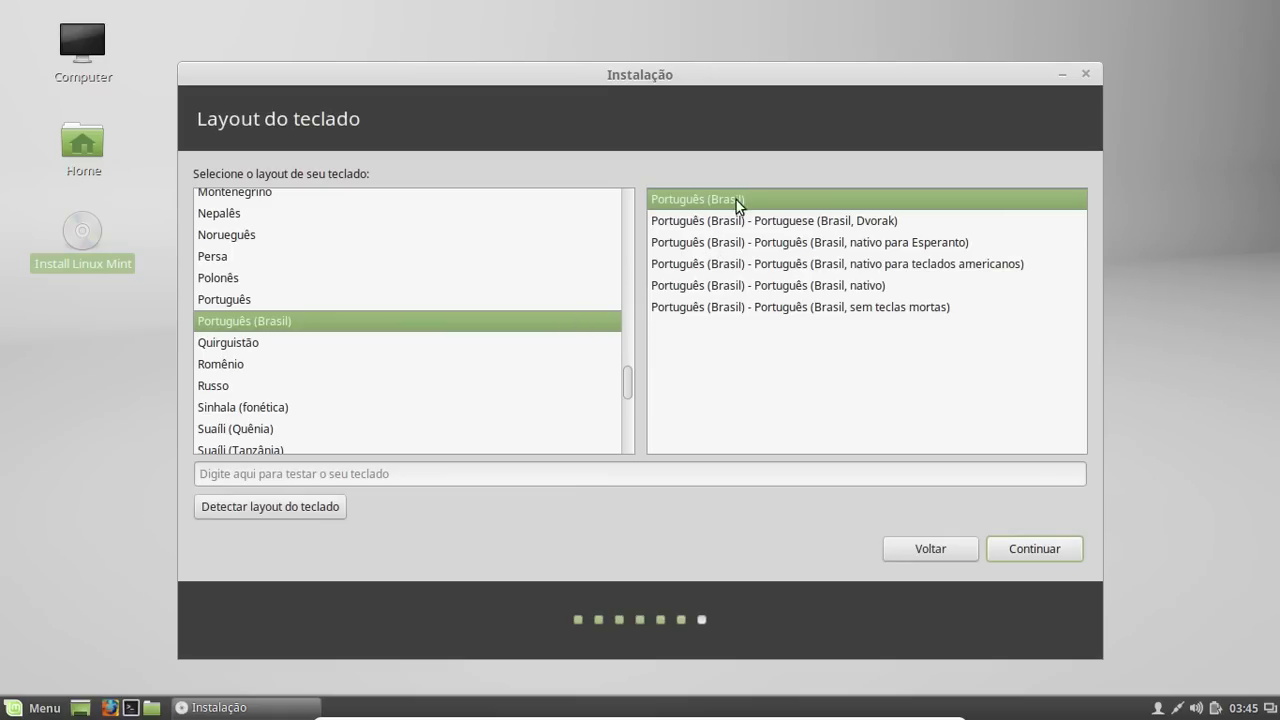
click(535, 476)
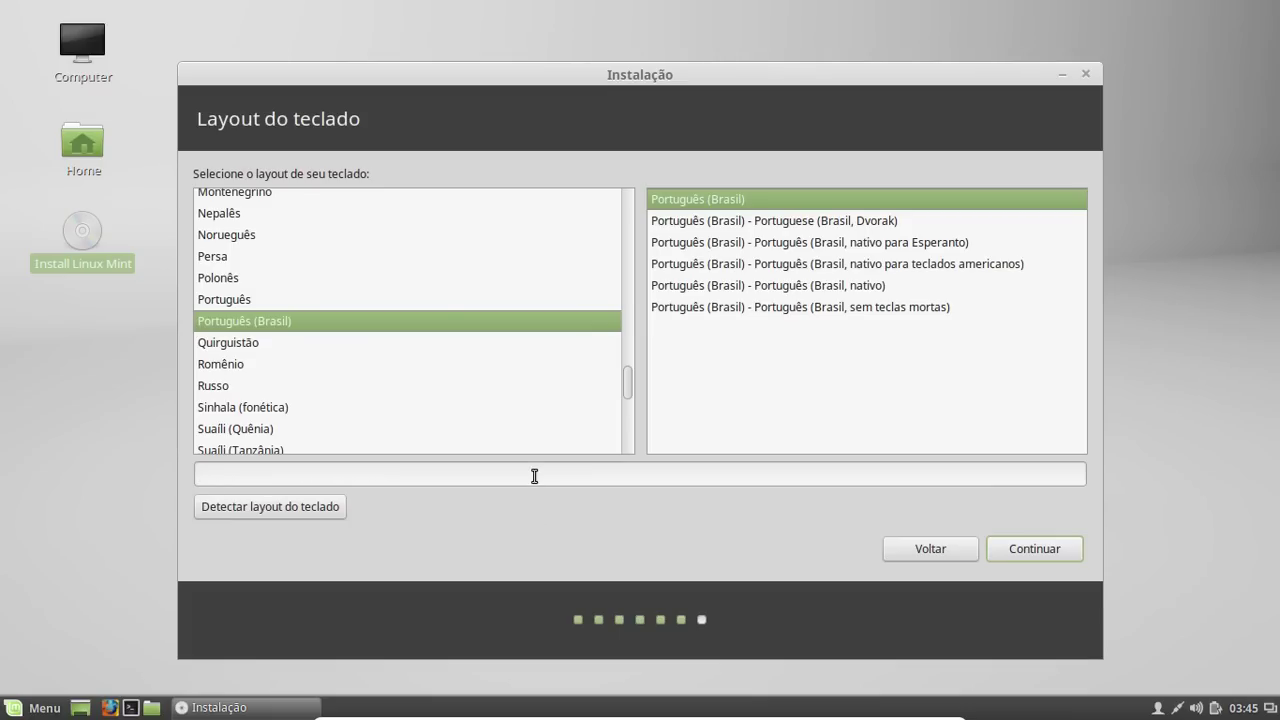
text(çã â!@#$[)
Keep the keyboard layout, enter the user's full name and edit the computer name
click(1043, 549)
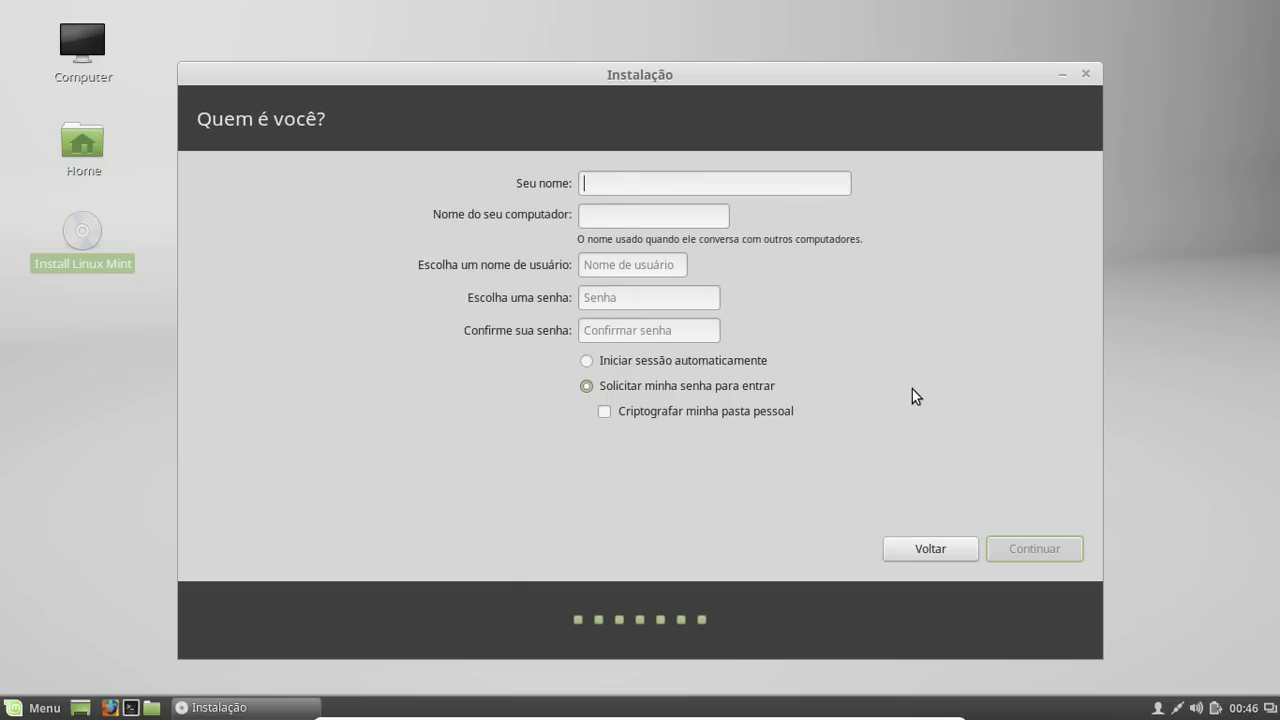
text(Vin)
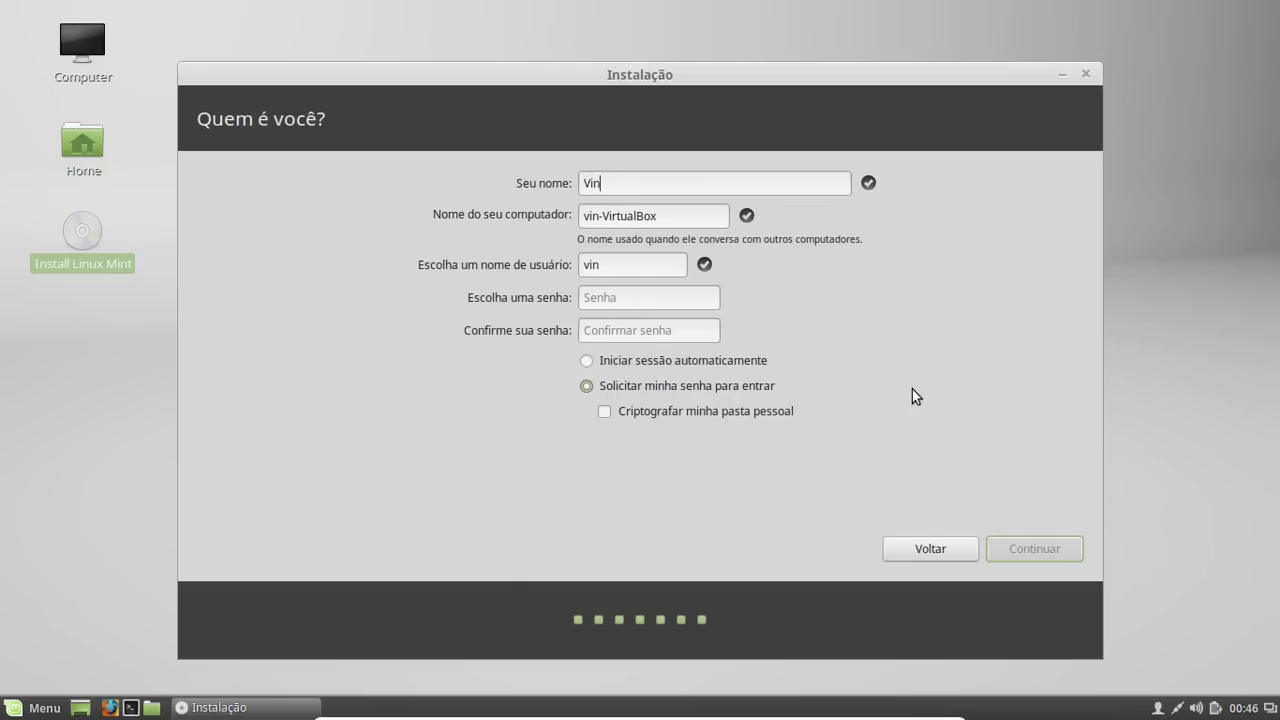
text(icius V)
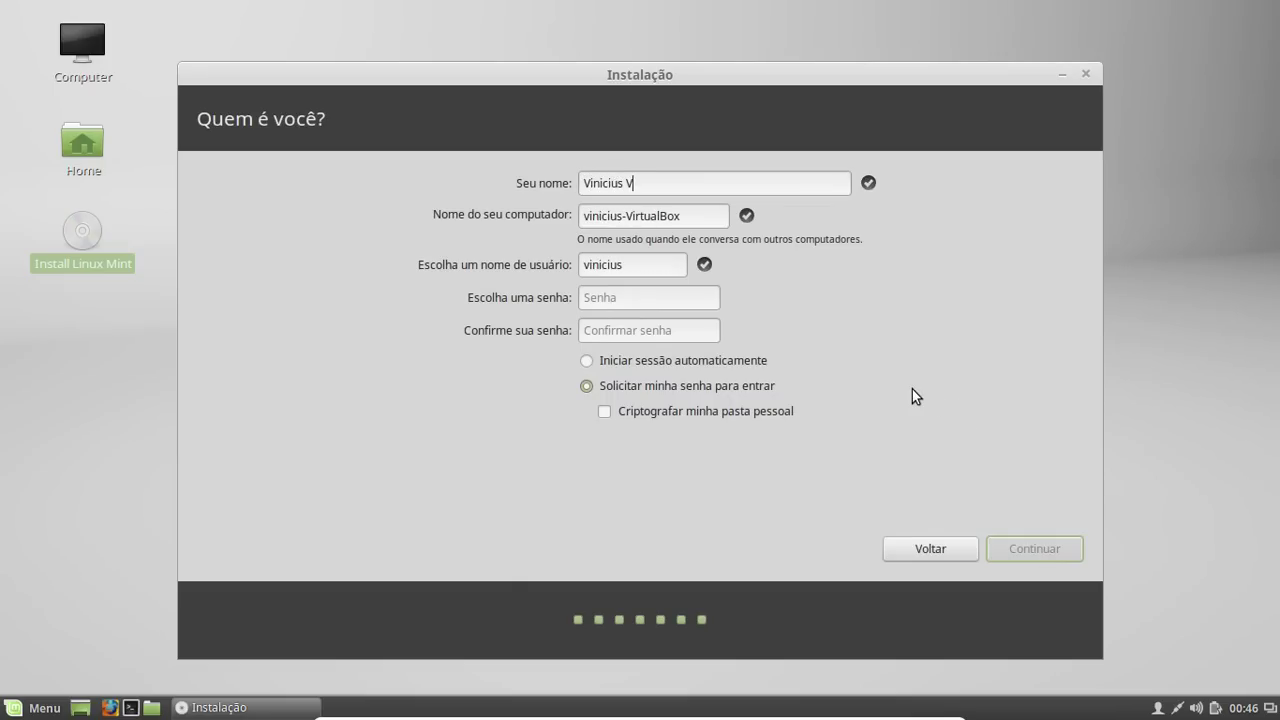
text(a)
key(BackSpace)
key(BackSpace)
text(Barcelos da Silva)
key(Tab)
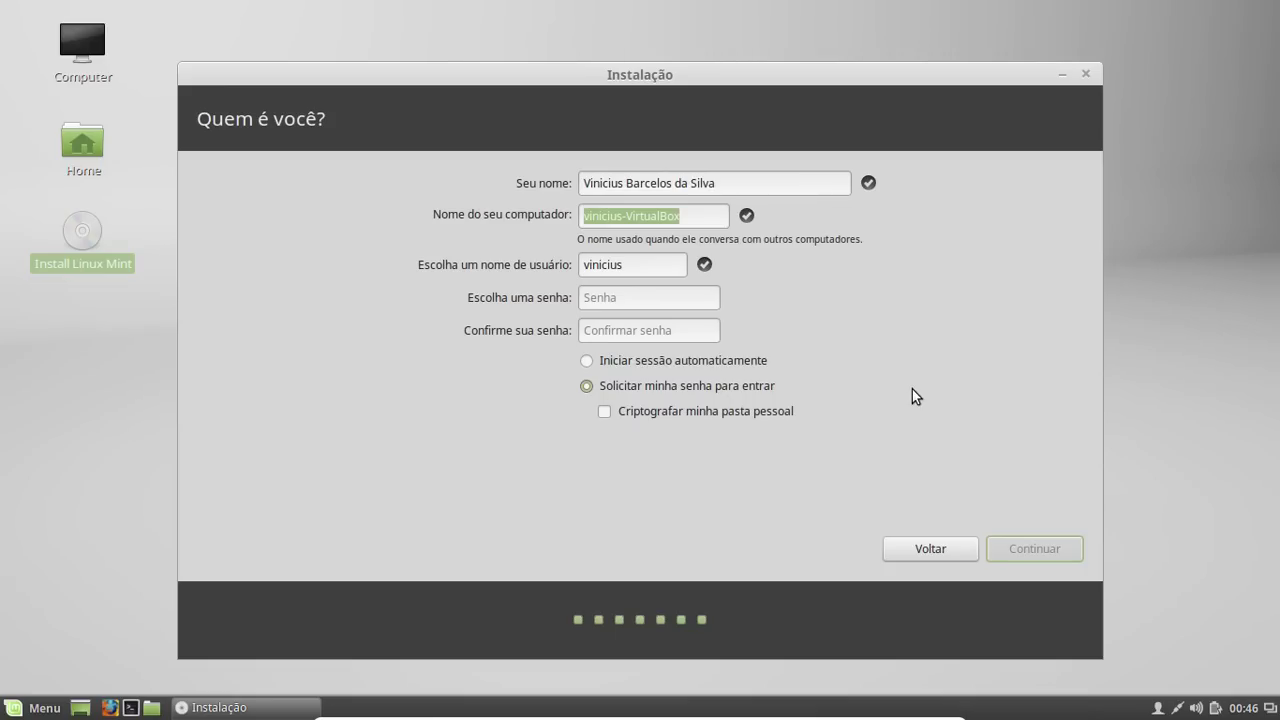
text(no)
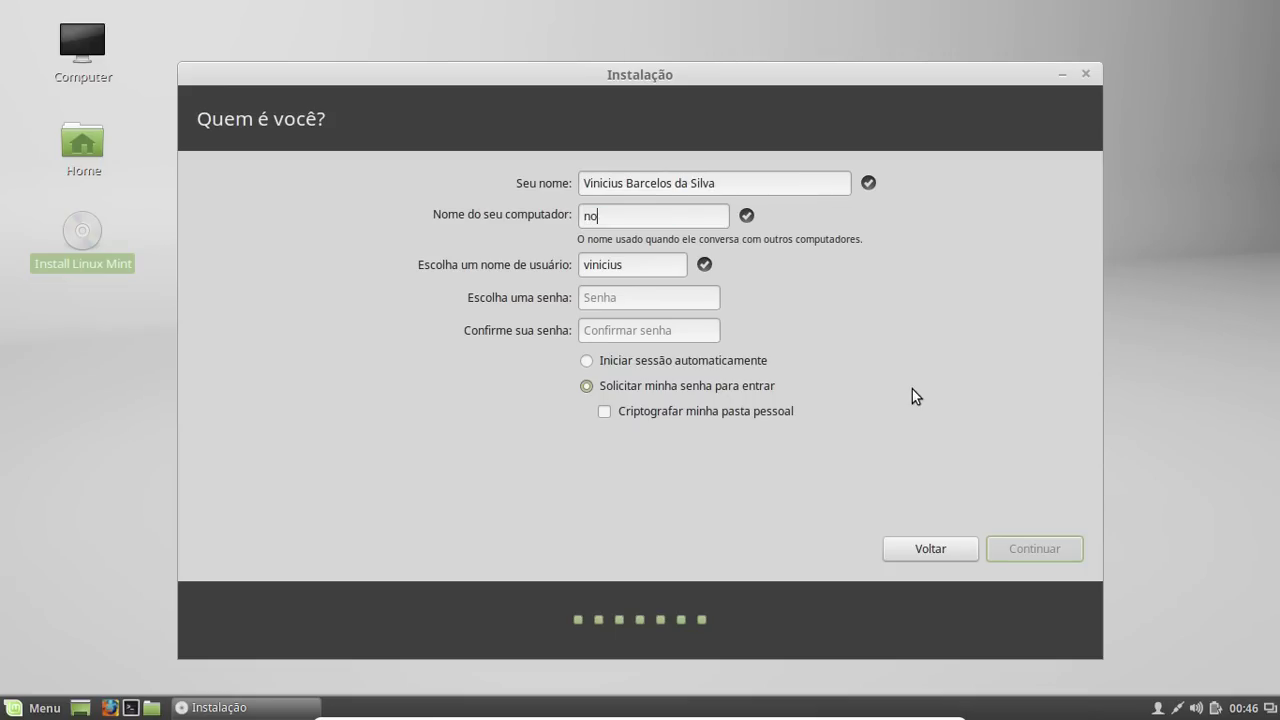
text(t-vinicius)
key(Left)
key(Left)
key(Left)
key(Left)
key(Left)
key(Left)
key(Left)
key(BackSpace)
key(BackSpace)
text(bk)
Edit the username so it has no leading 9 and is accepted
click(637, 266)
click(585, 265)
text(9)
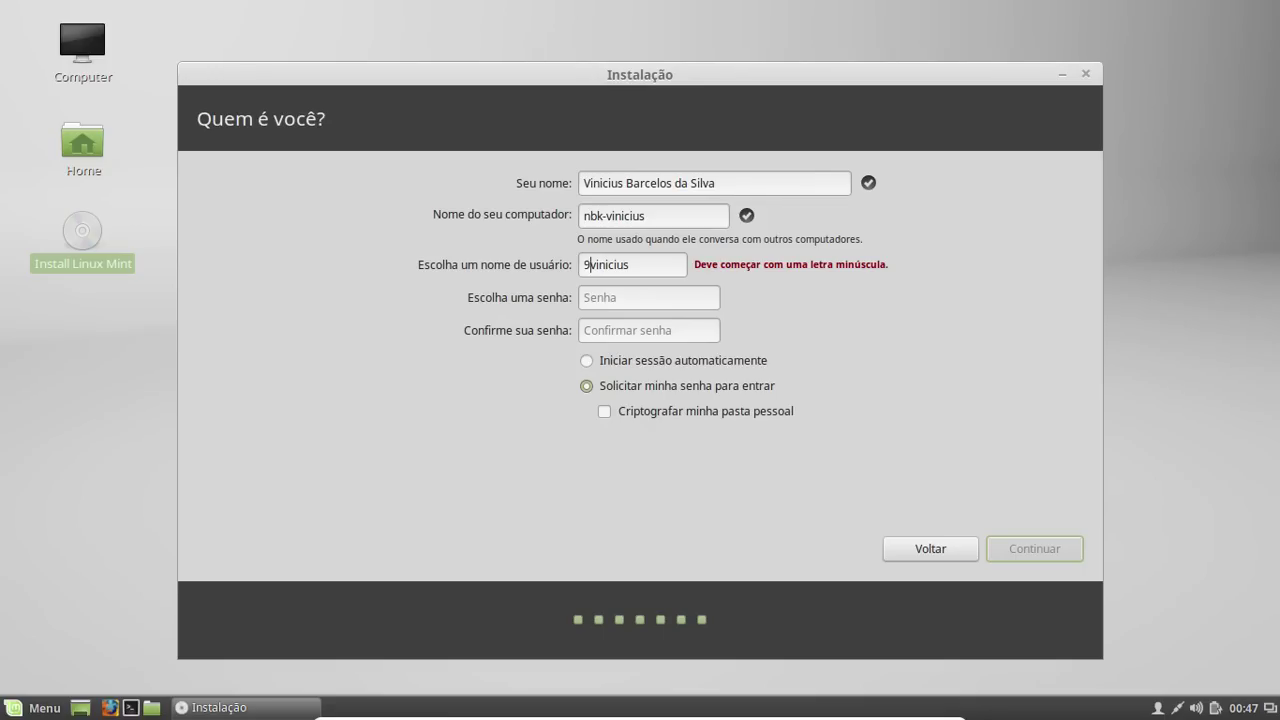
key(BackSpace)
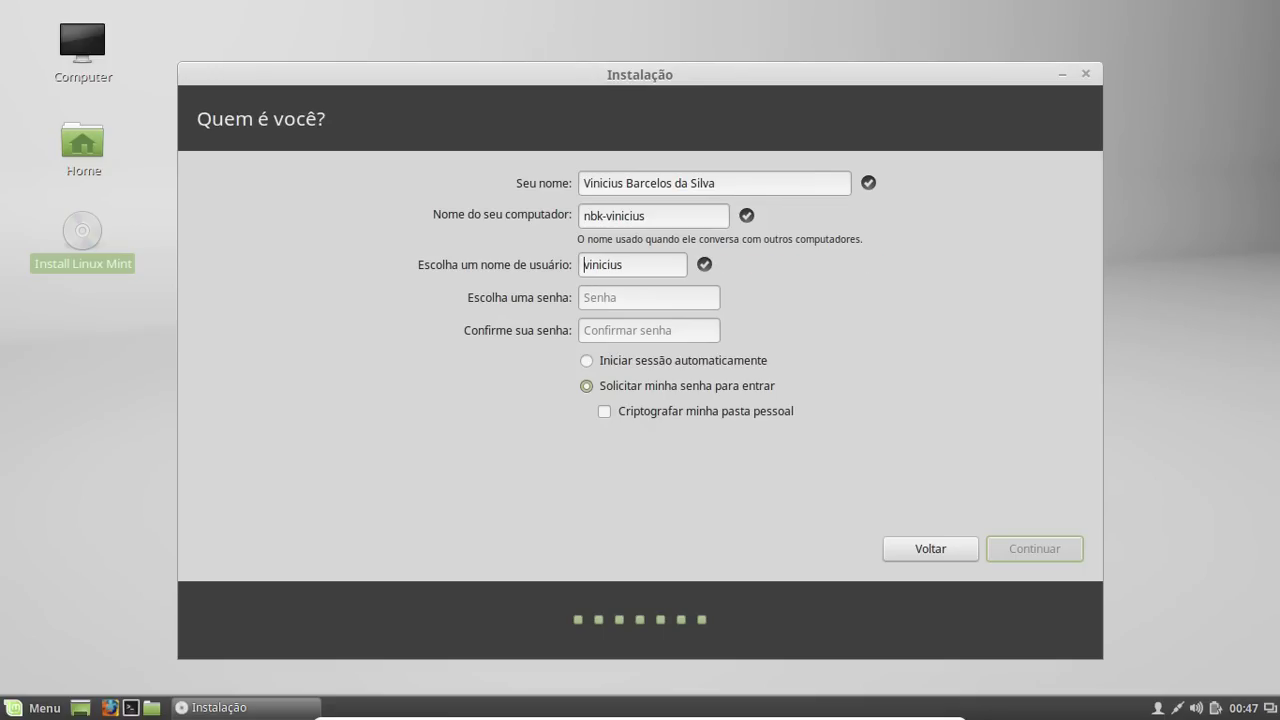
Enter the account password and its confirmation
click(634, 299)
text(•••••••••)
key(Tab)
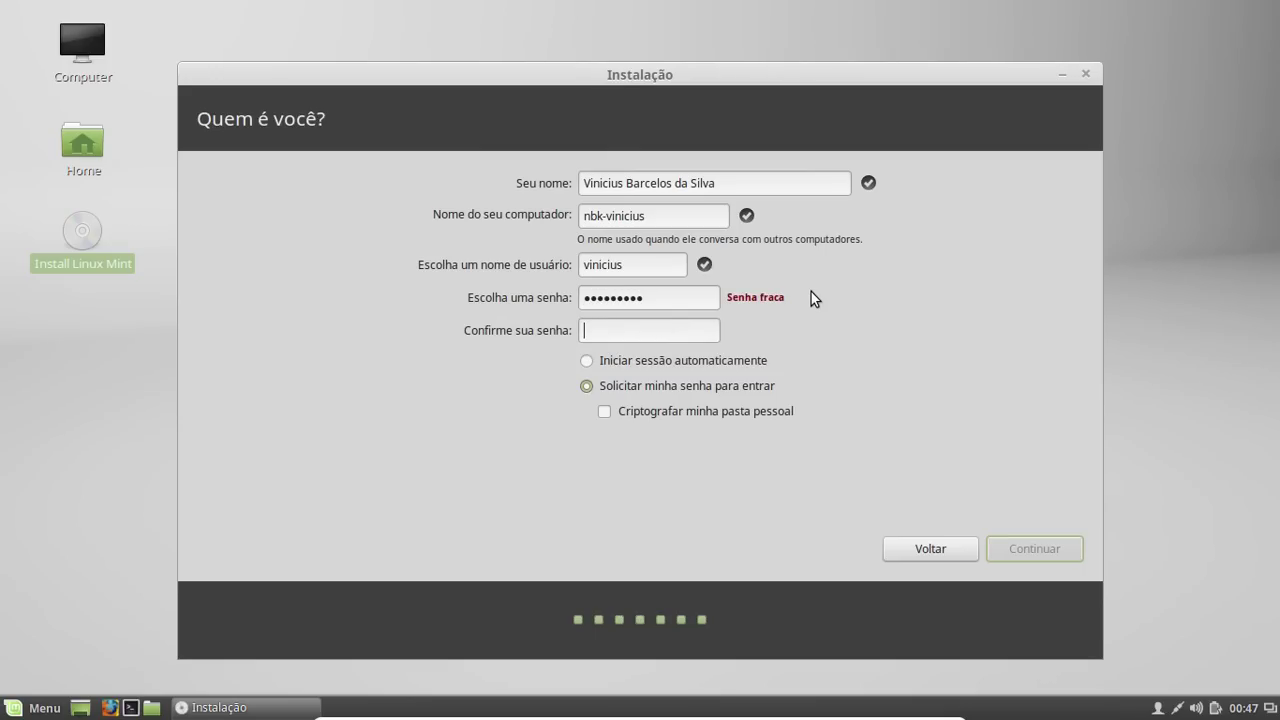
text(•••••••••)
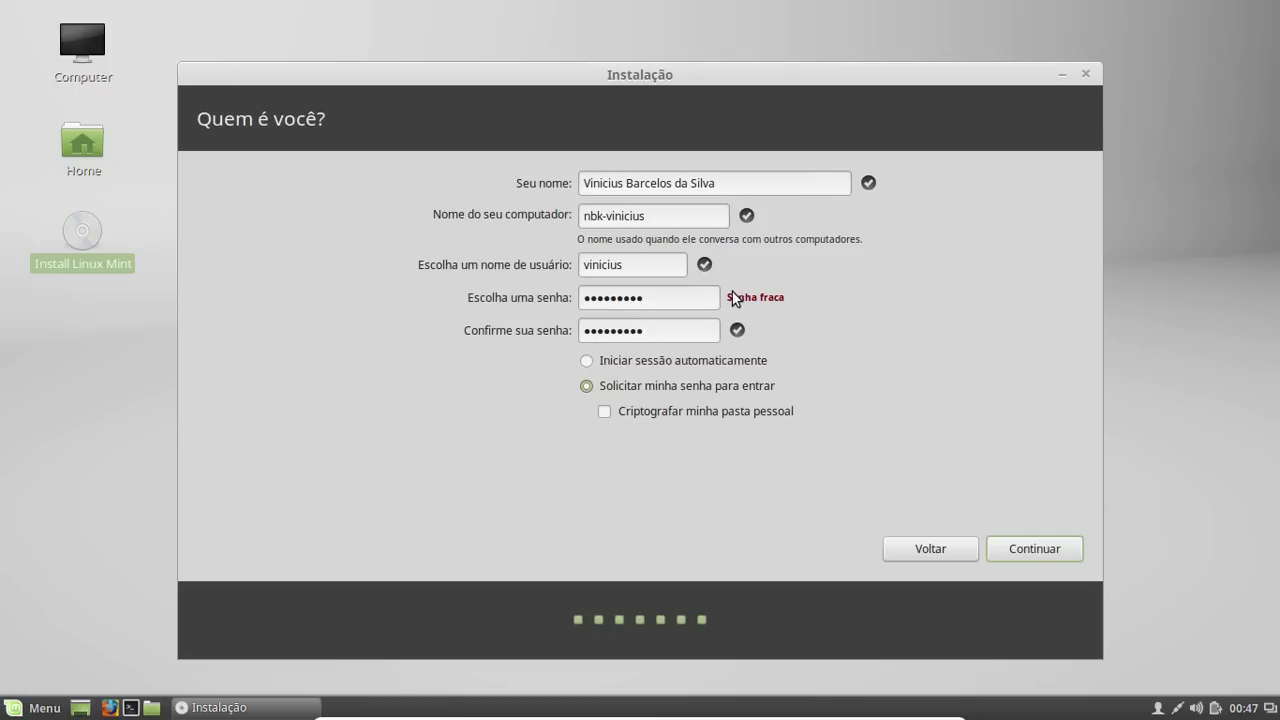
Clear the confirmation, retype the account password and re-enter the confirmation
key(ctrl+a)
key(BackSpace)
key(shift+Tab)
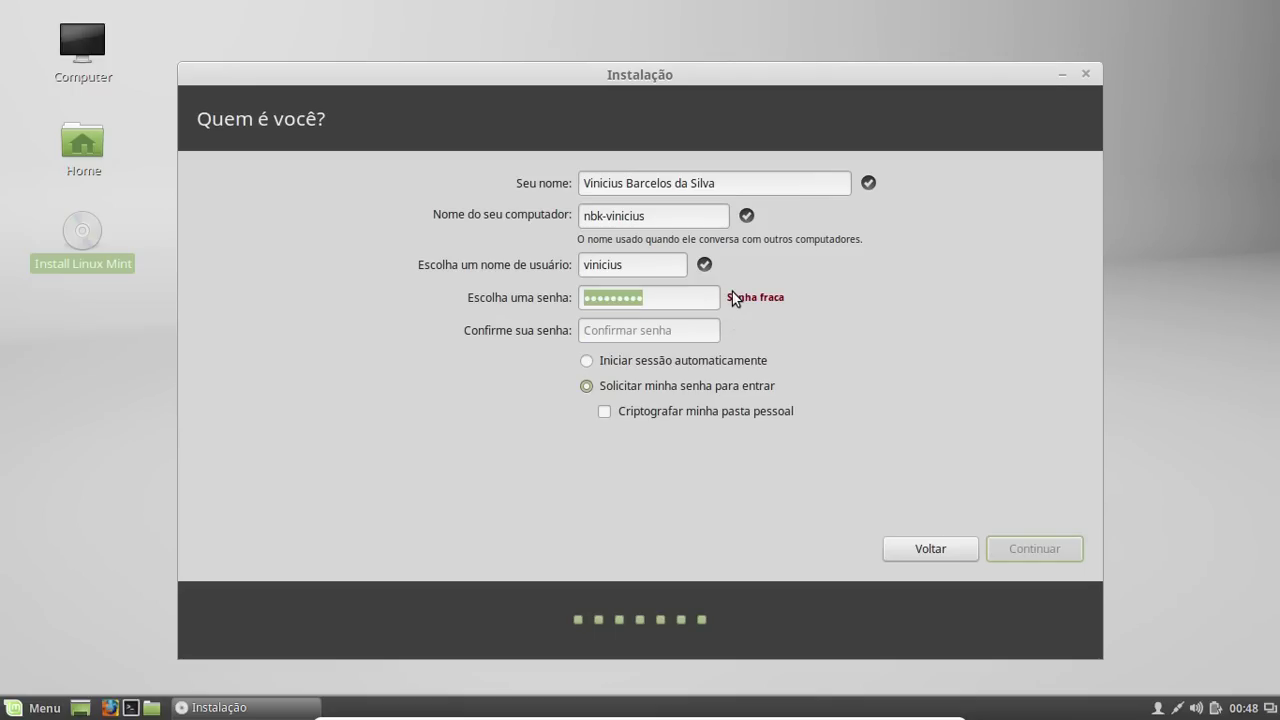
text(12345)
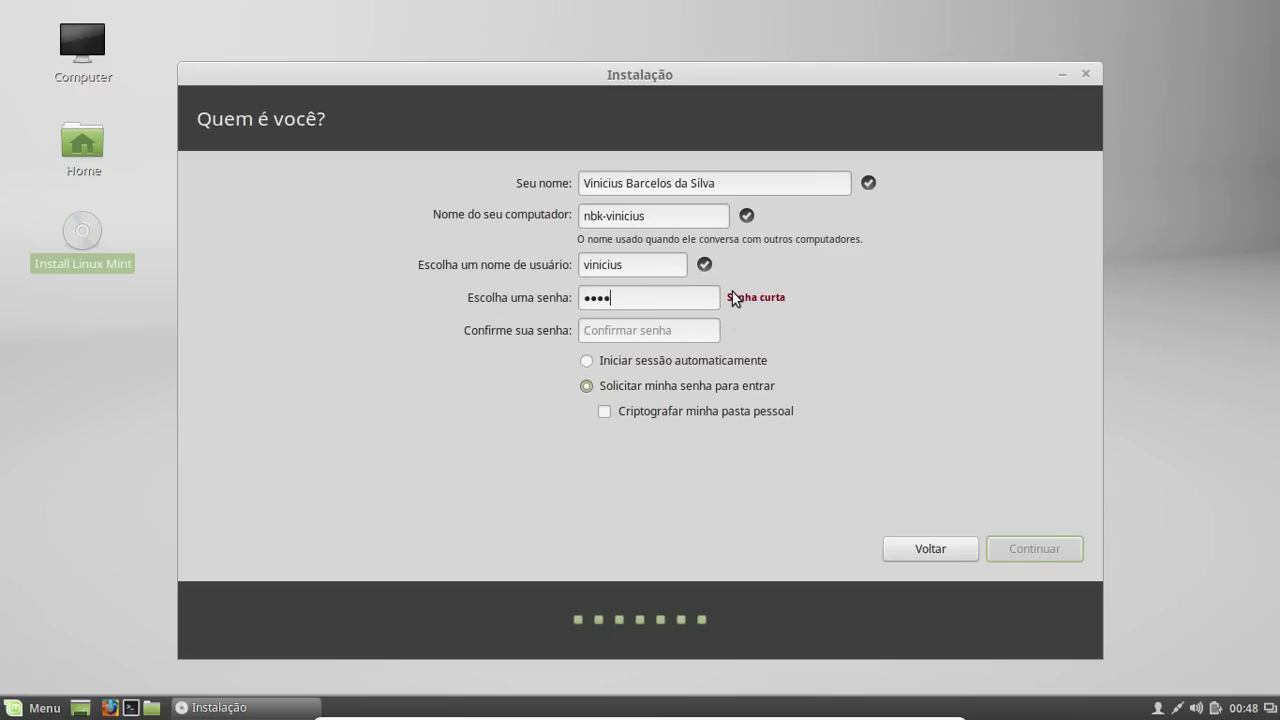
text(6789)
key(ctrl+a)
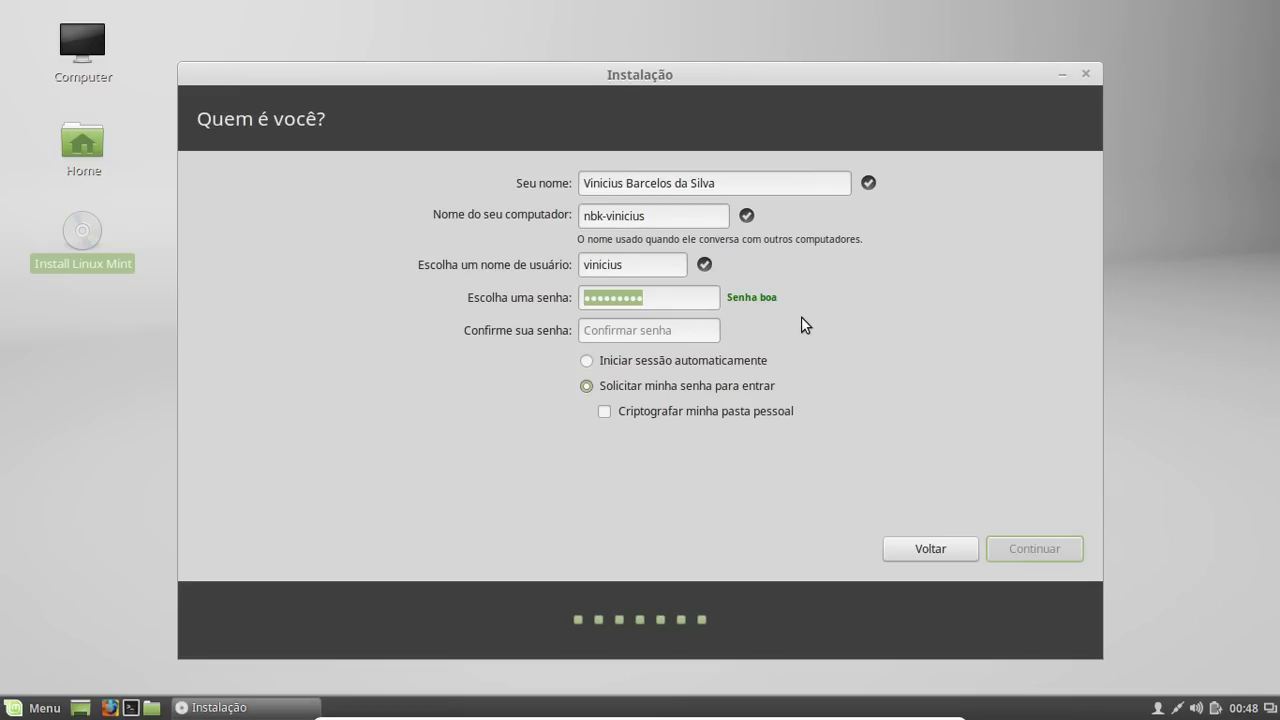
text(v)
text(******)
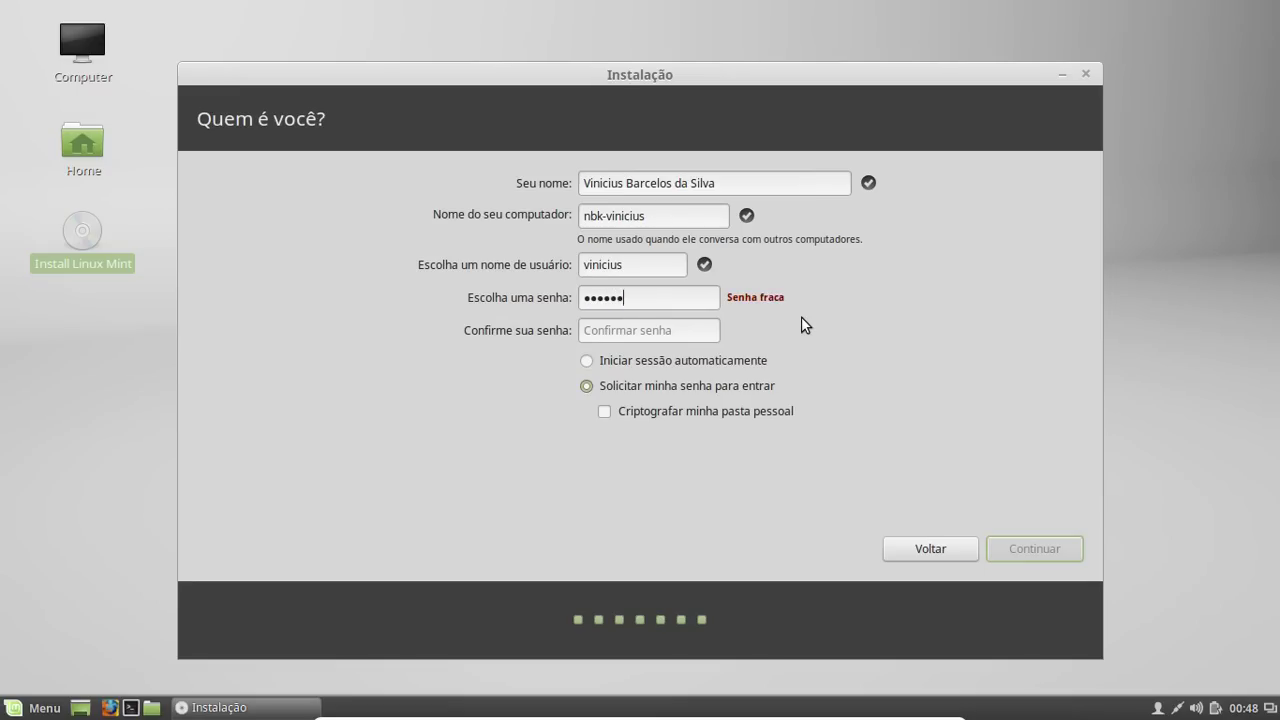
key(Tab)
text(*********)
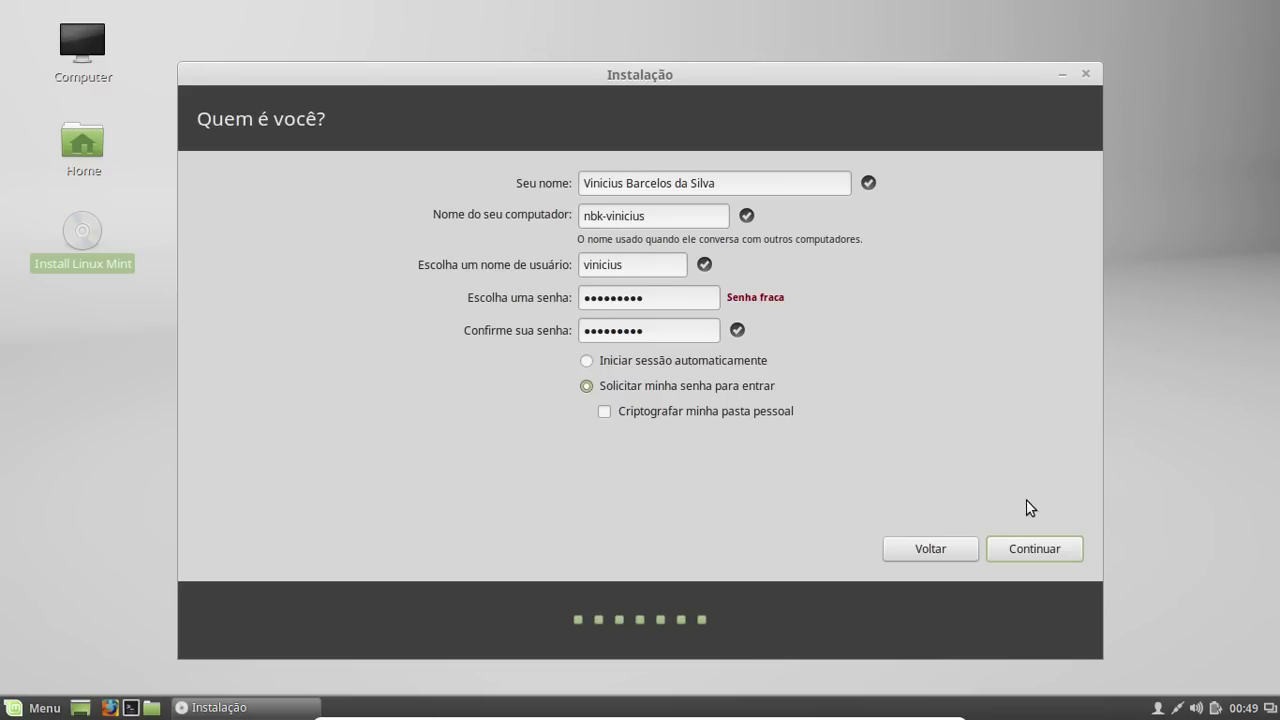
Accept the user details and start installing the system
click(1044, 548)
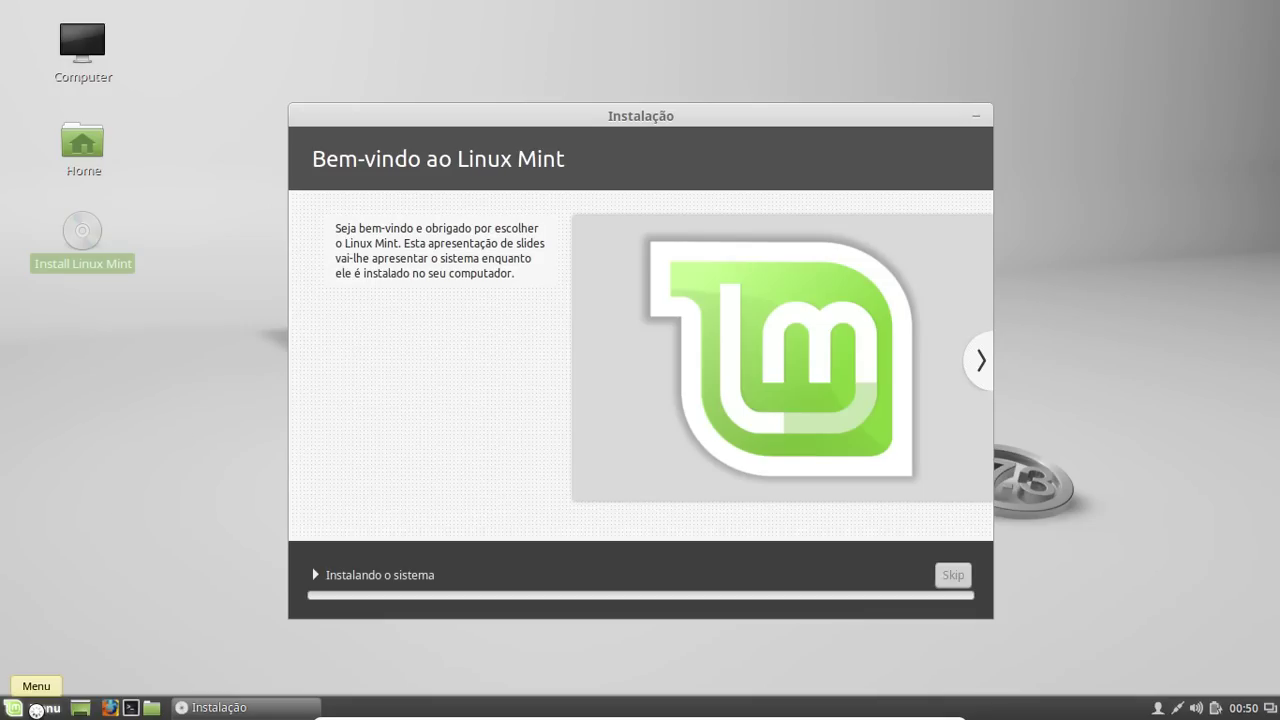
click(35, 711)
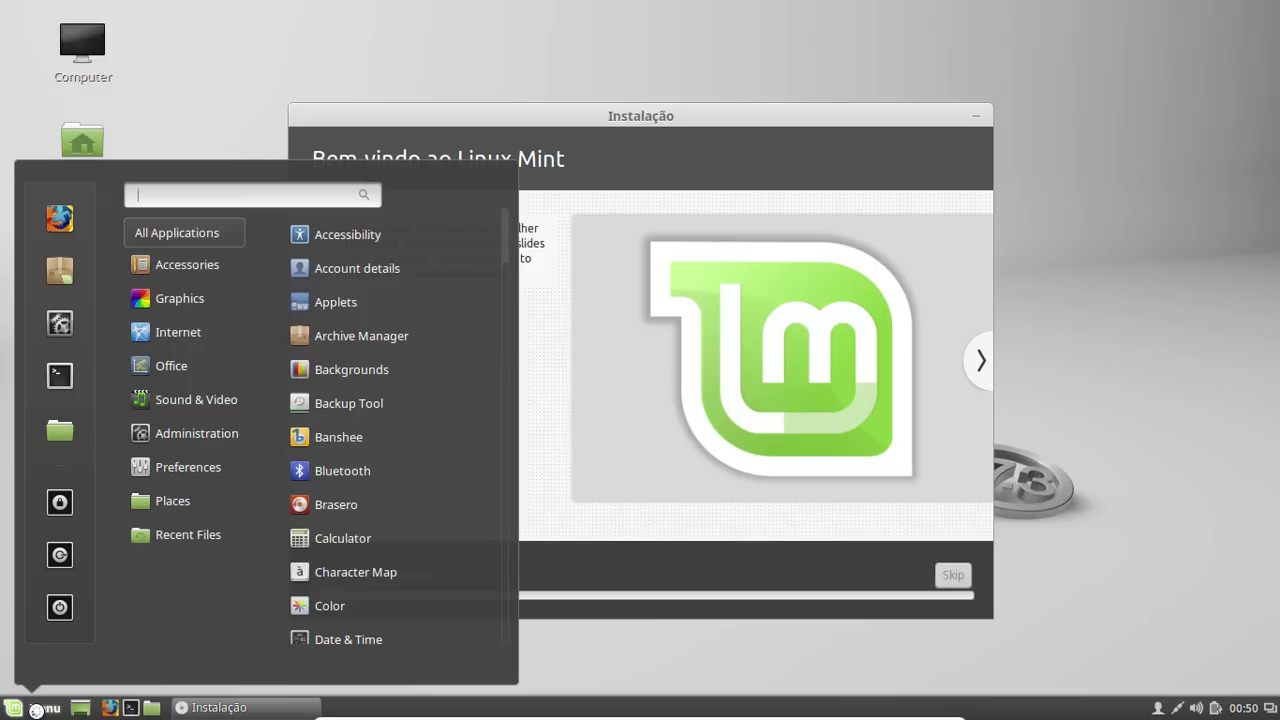
click(34, 711)
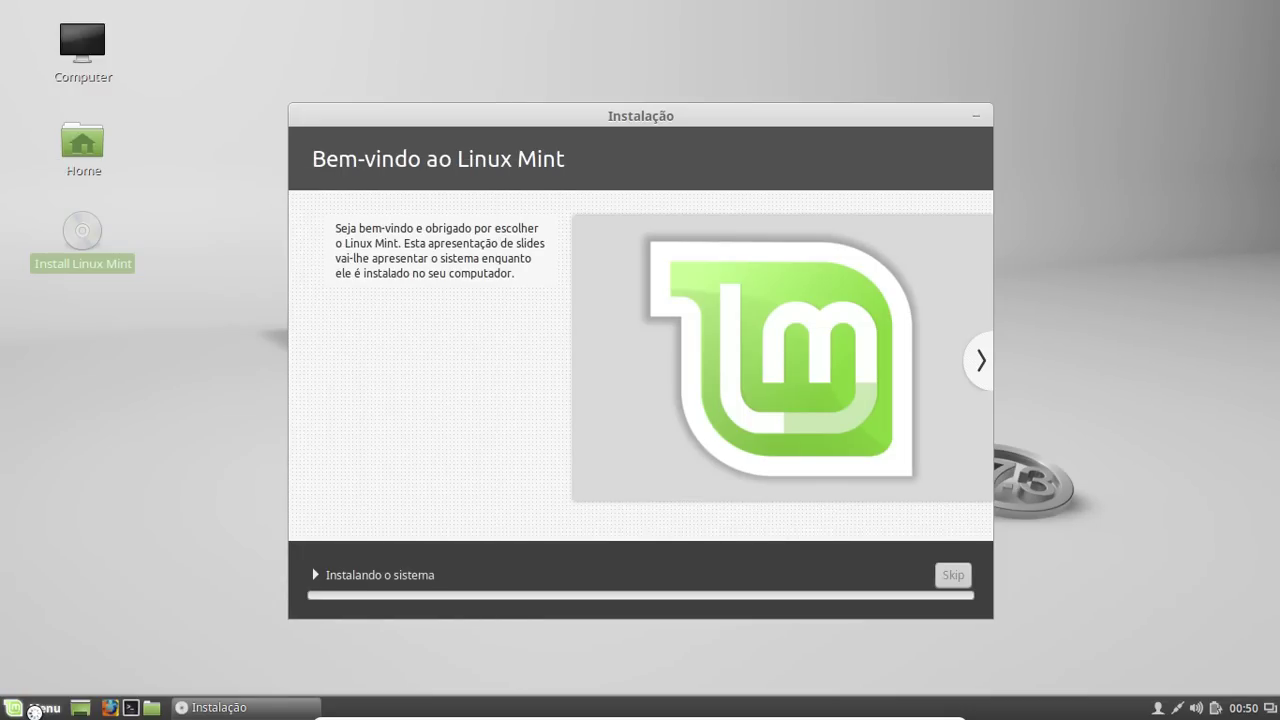
click(34, 711)
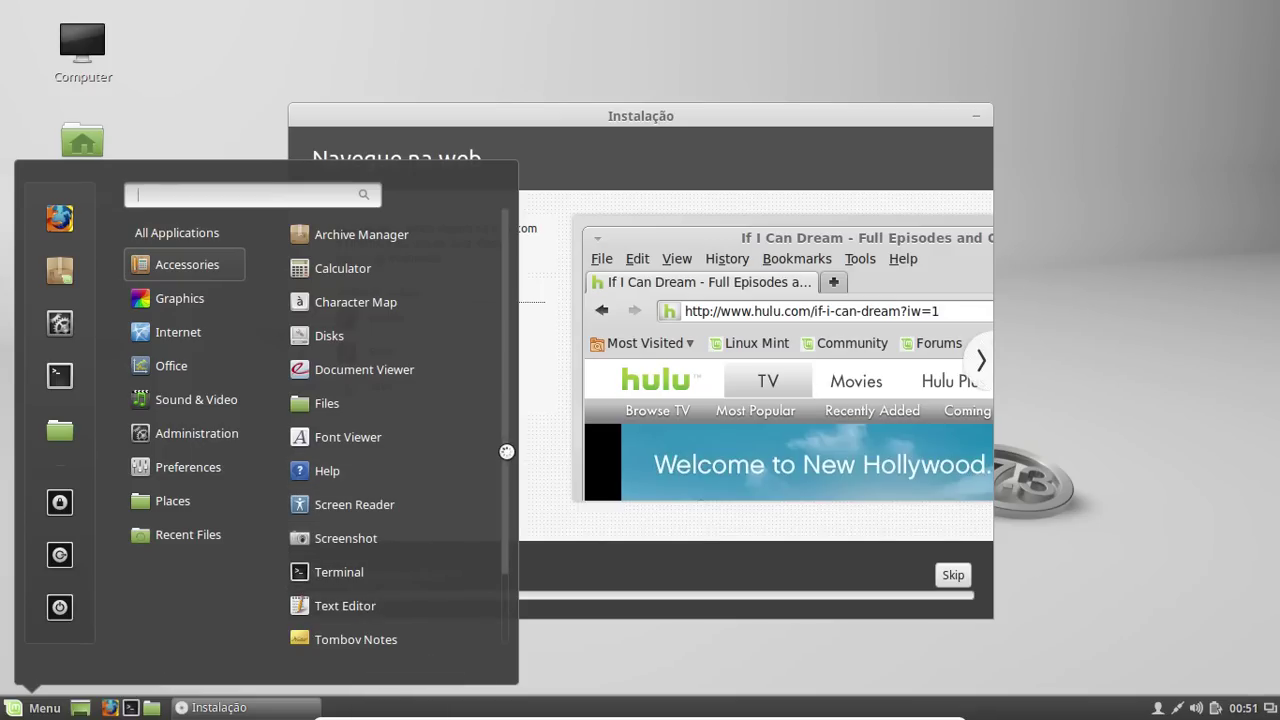
drag(509, 480, 489, 547)
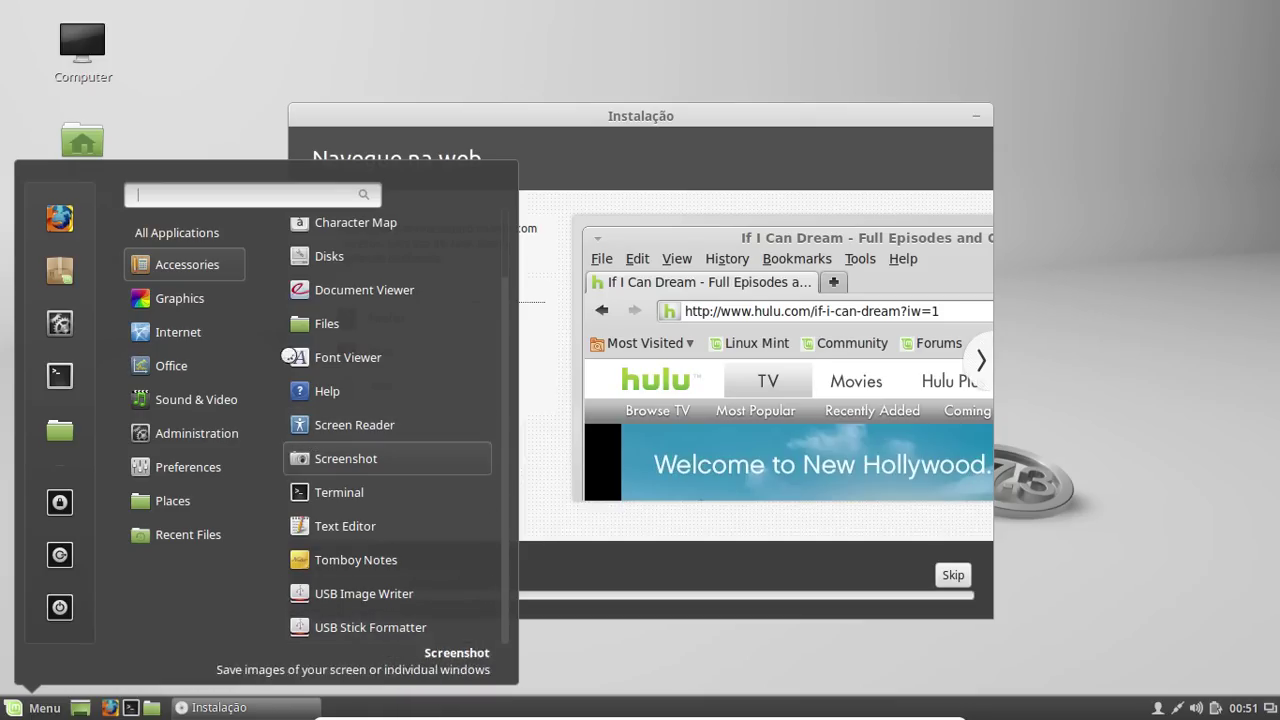
mouse_move(203, 299)
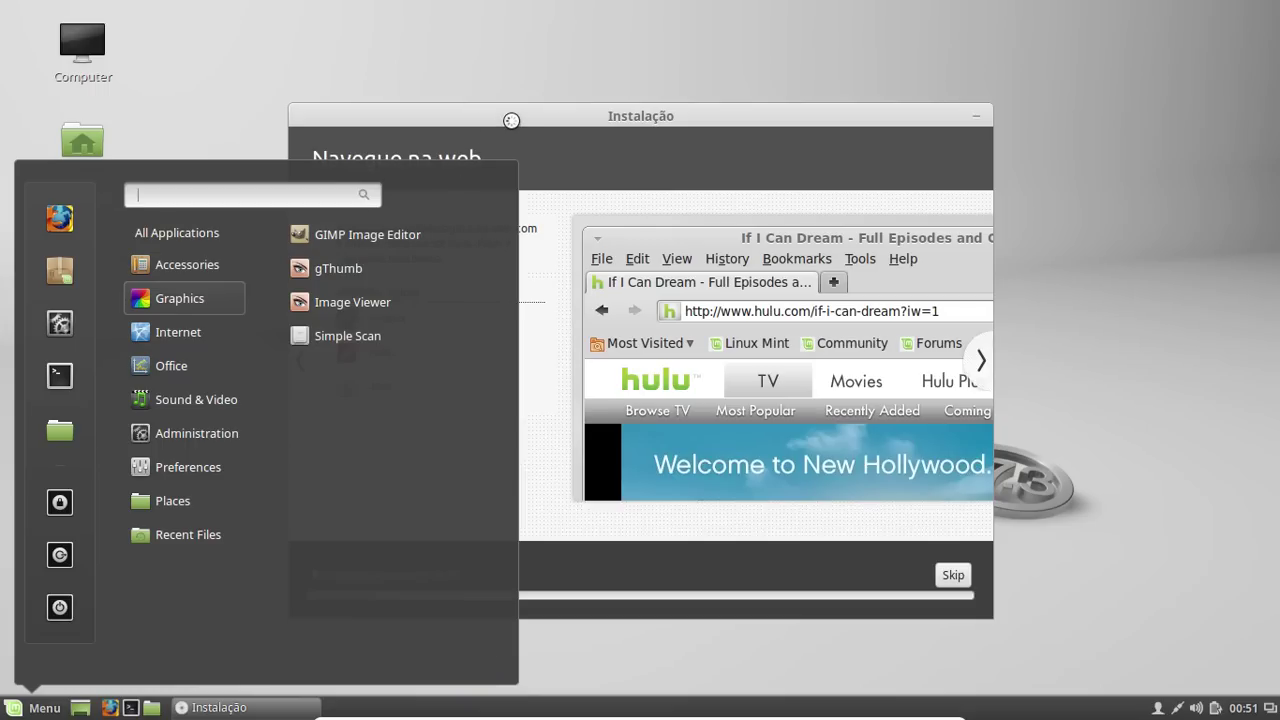
Close the menu, drag the installation window further right, and reopen the application menu
click(590, 116)
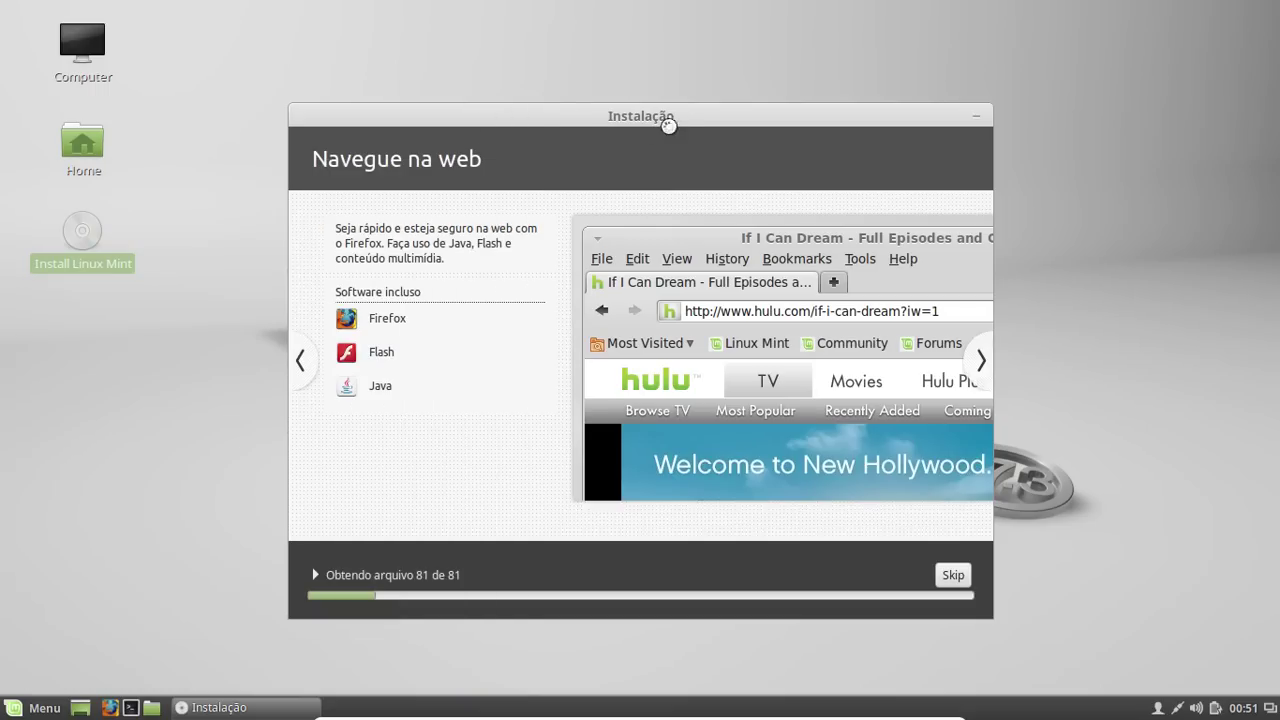
drag(692, 116, 833, 133)
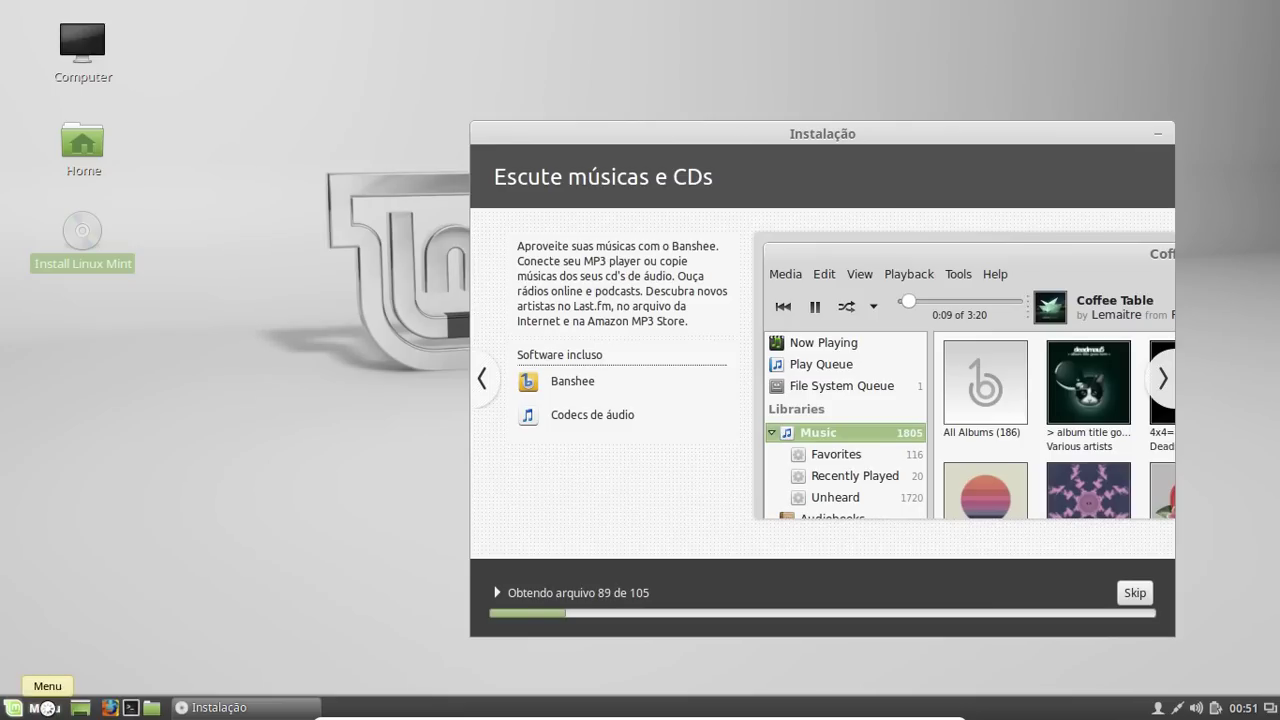
click(47, 708)
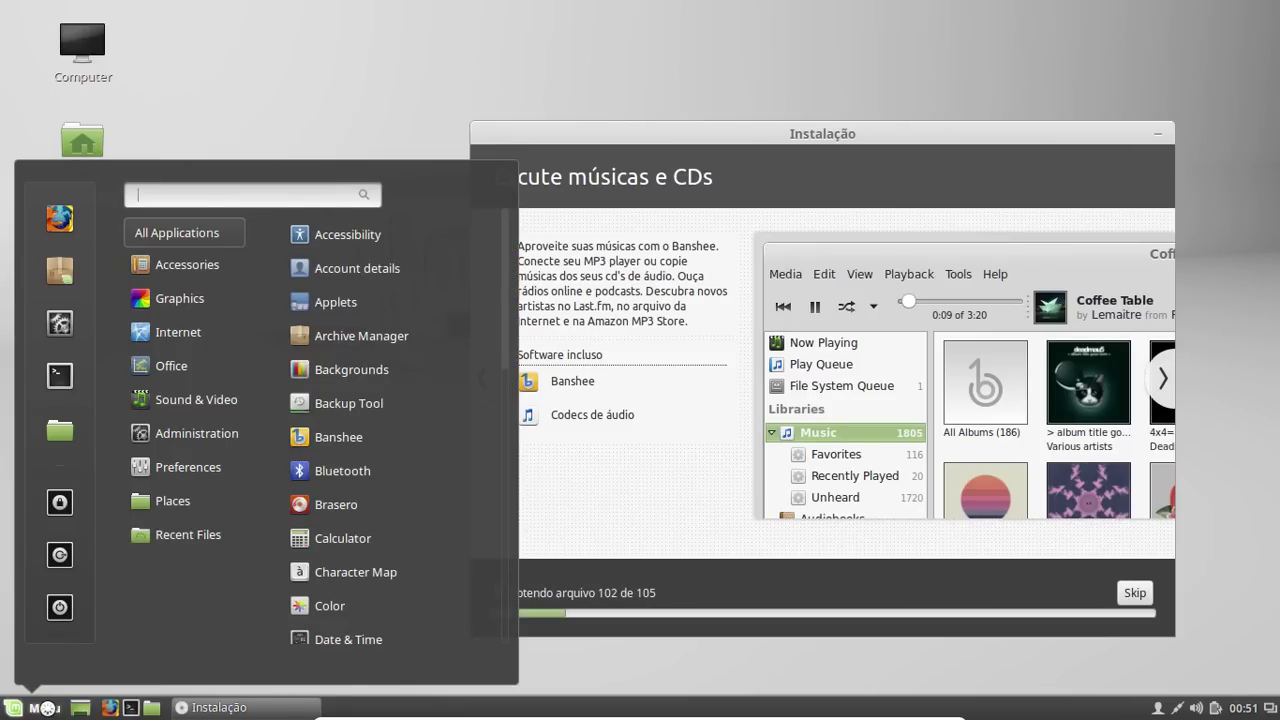
Browse the Graphics and Internet categories of the Mint Menu
mouse_move(208, 297)
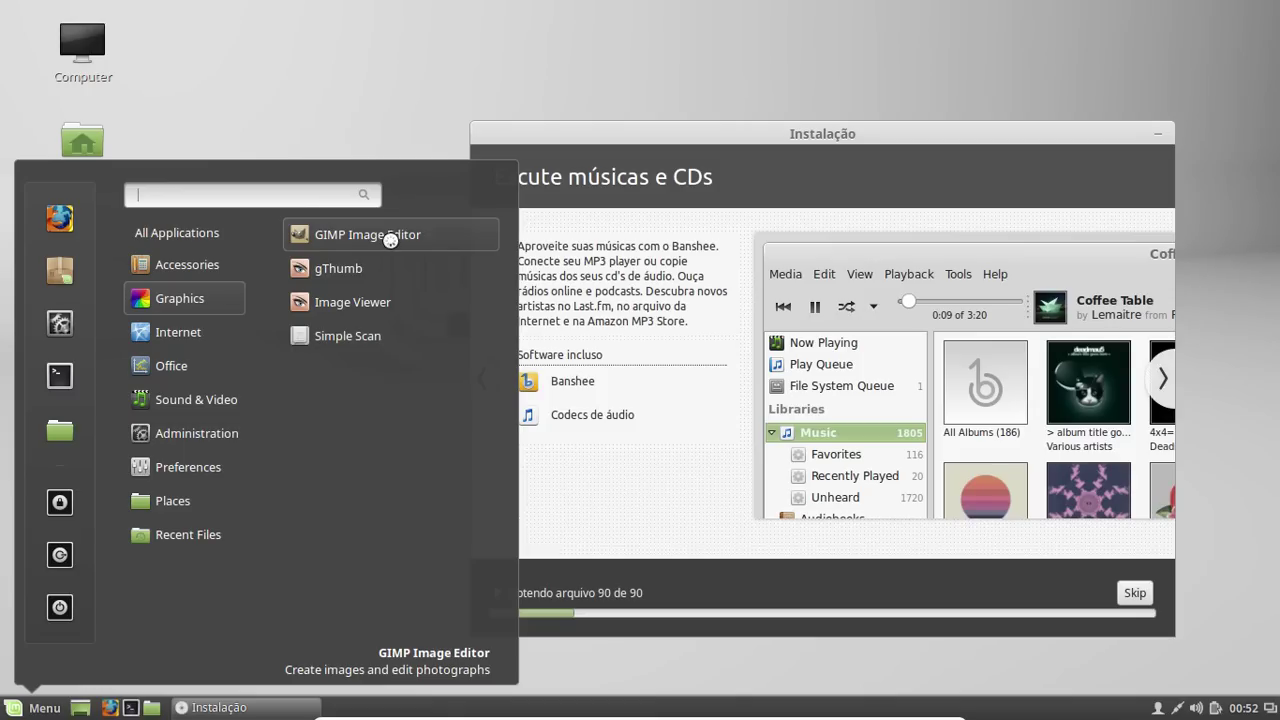
mouse_move(210, 331)
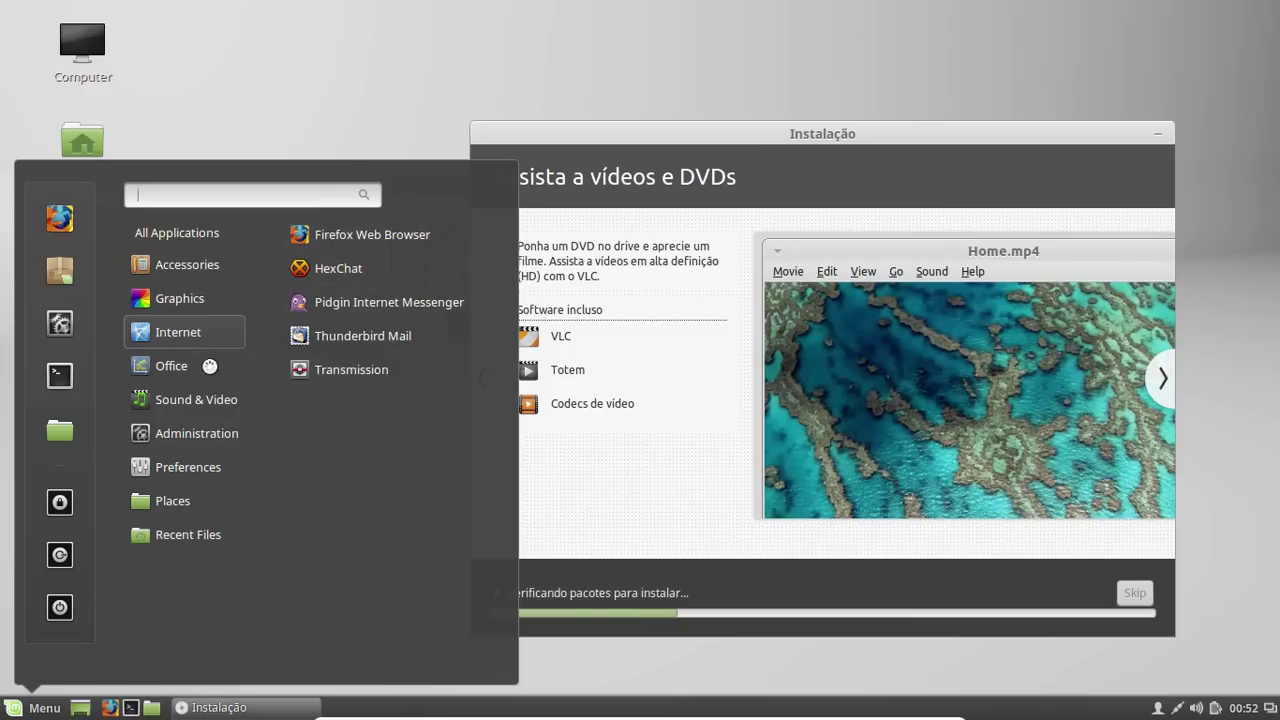
Browse further menu categories and the Administration apps, then dismiss the menu
mouse_move(190, 369)
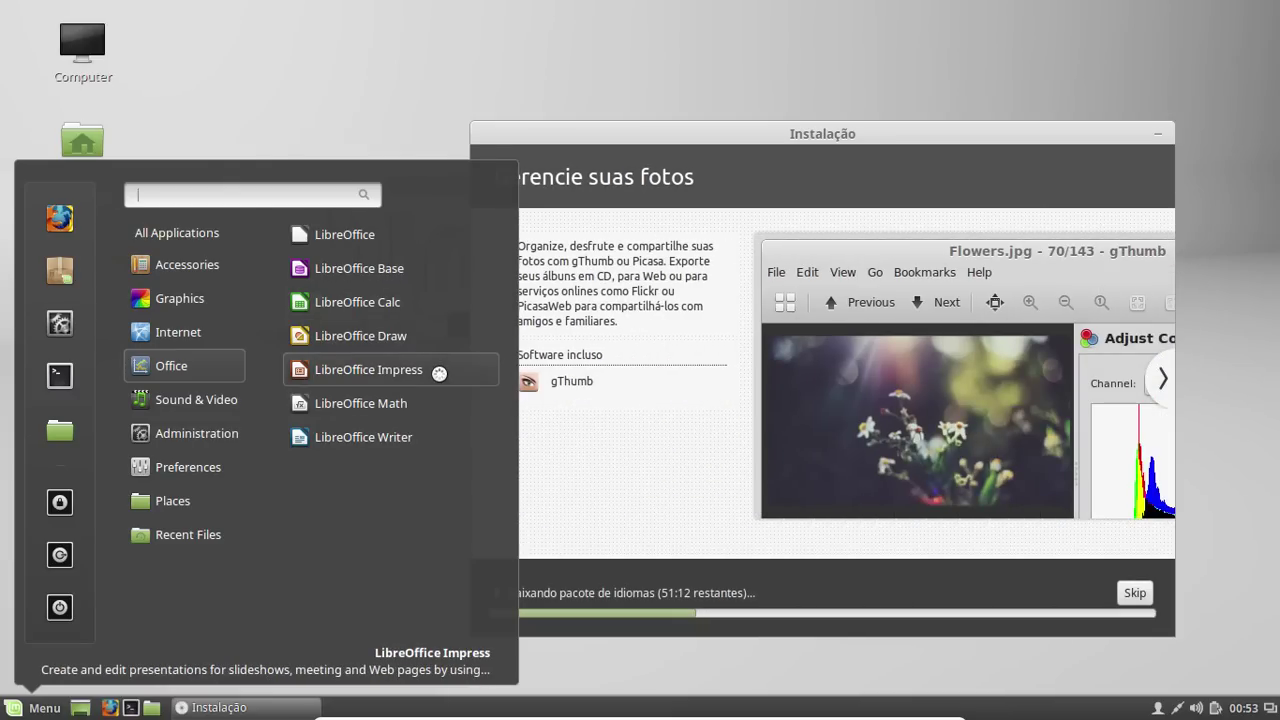
mouse_move(218, 402)
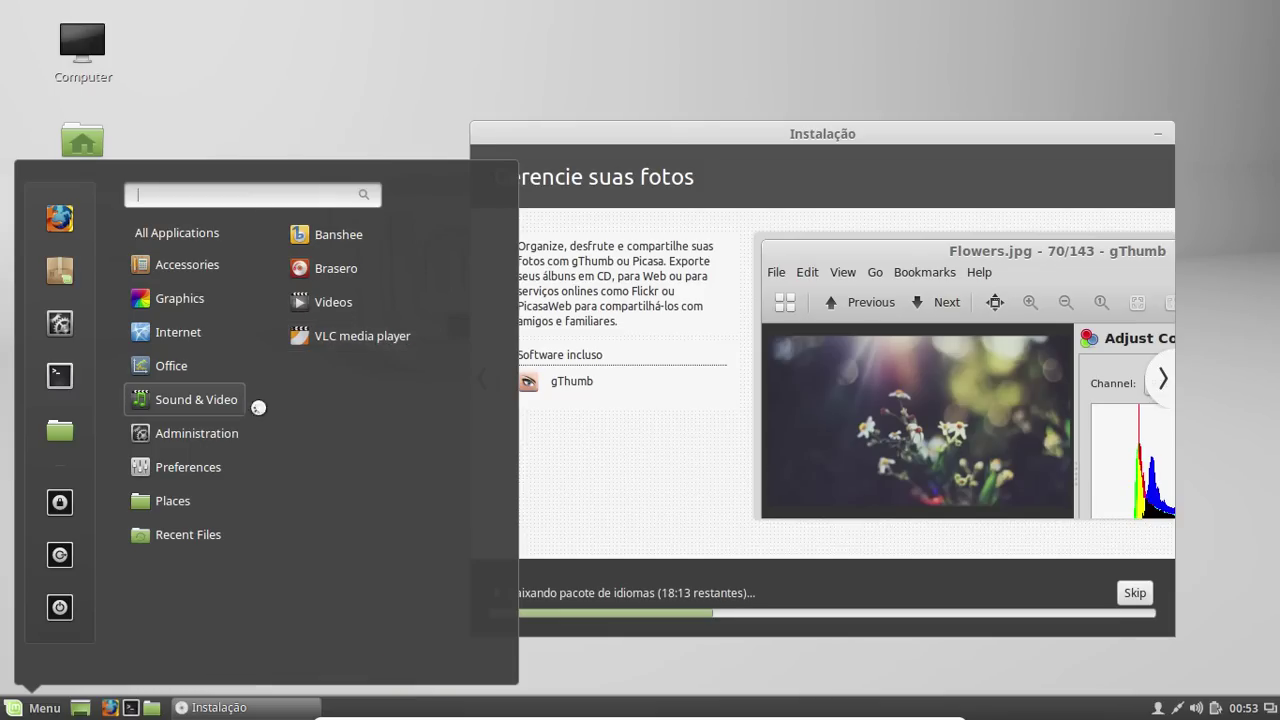
mouse_move(226, 433)
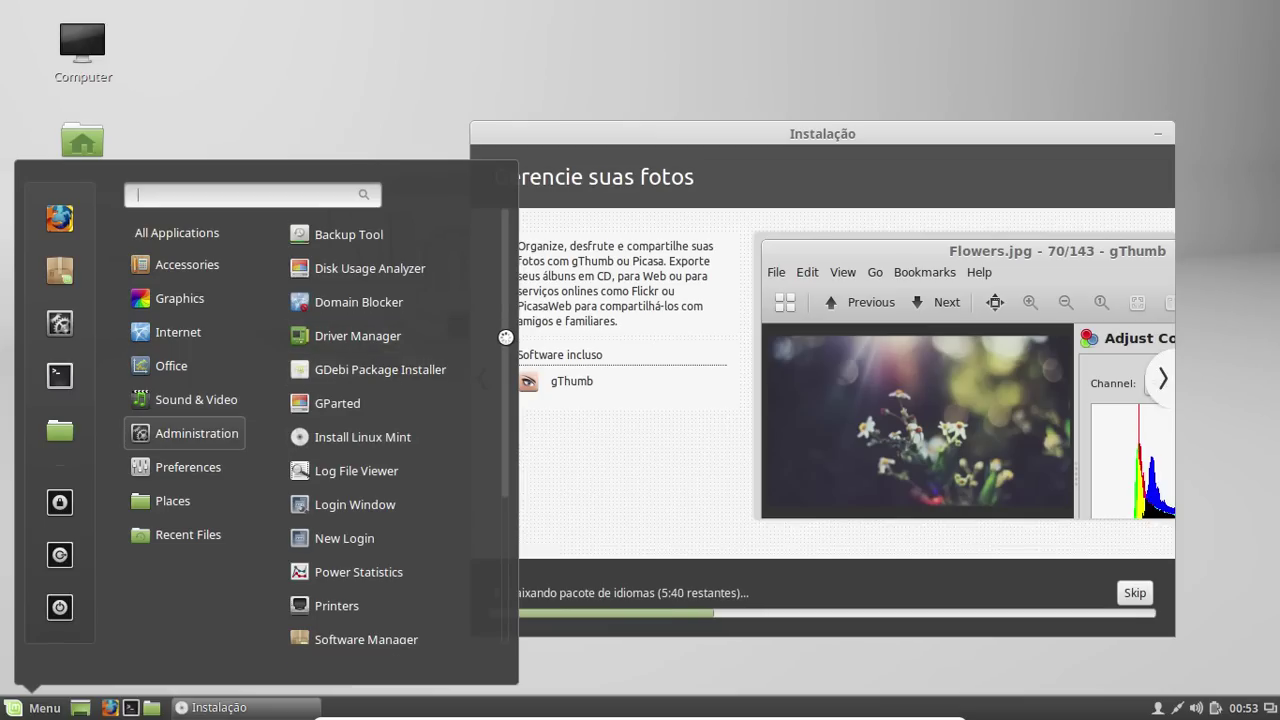
scroll(506, 415, down, 3)
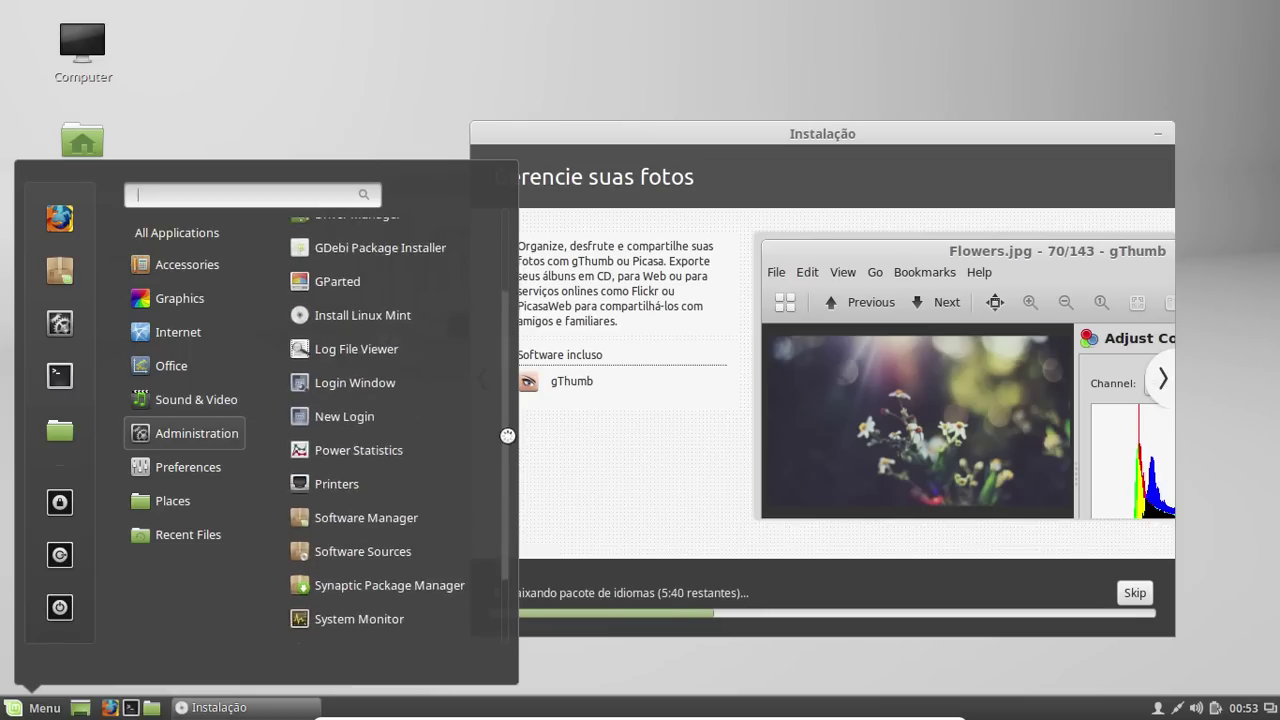
scroll(507, 474, down, 1)
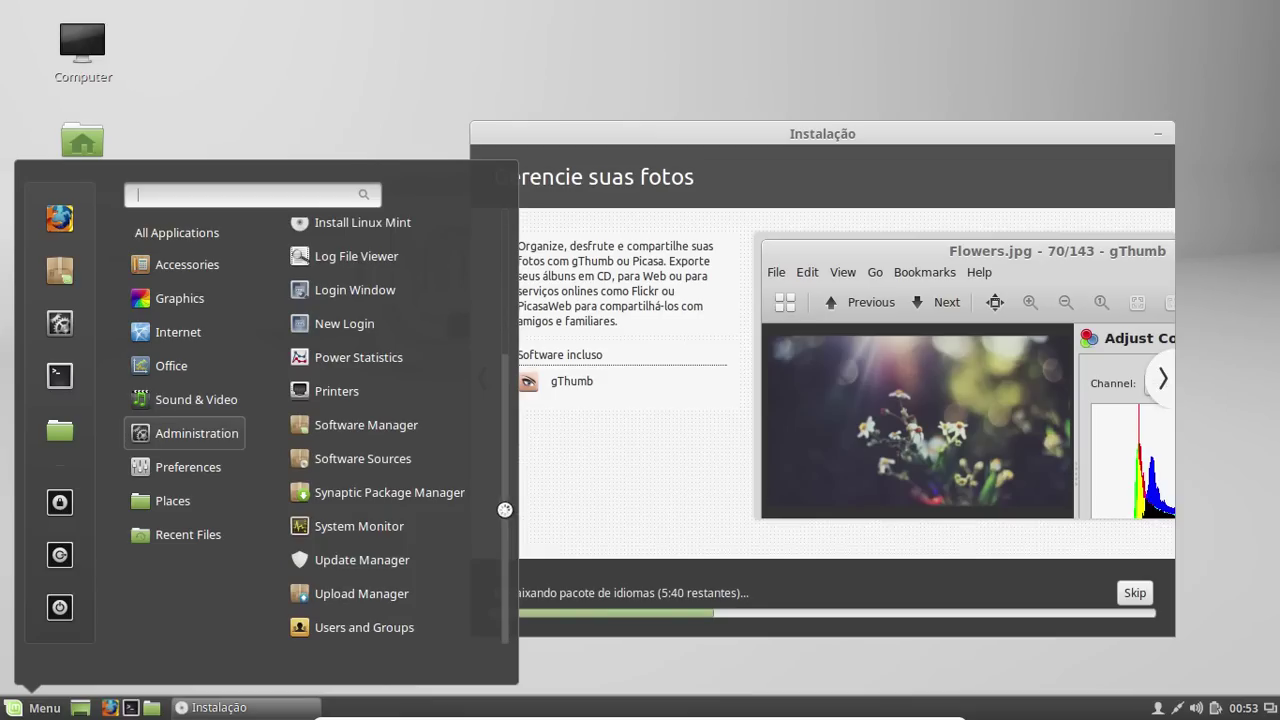
click(684, 139)
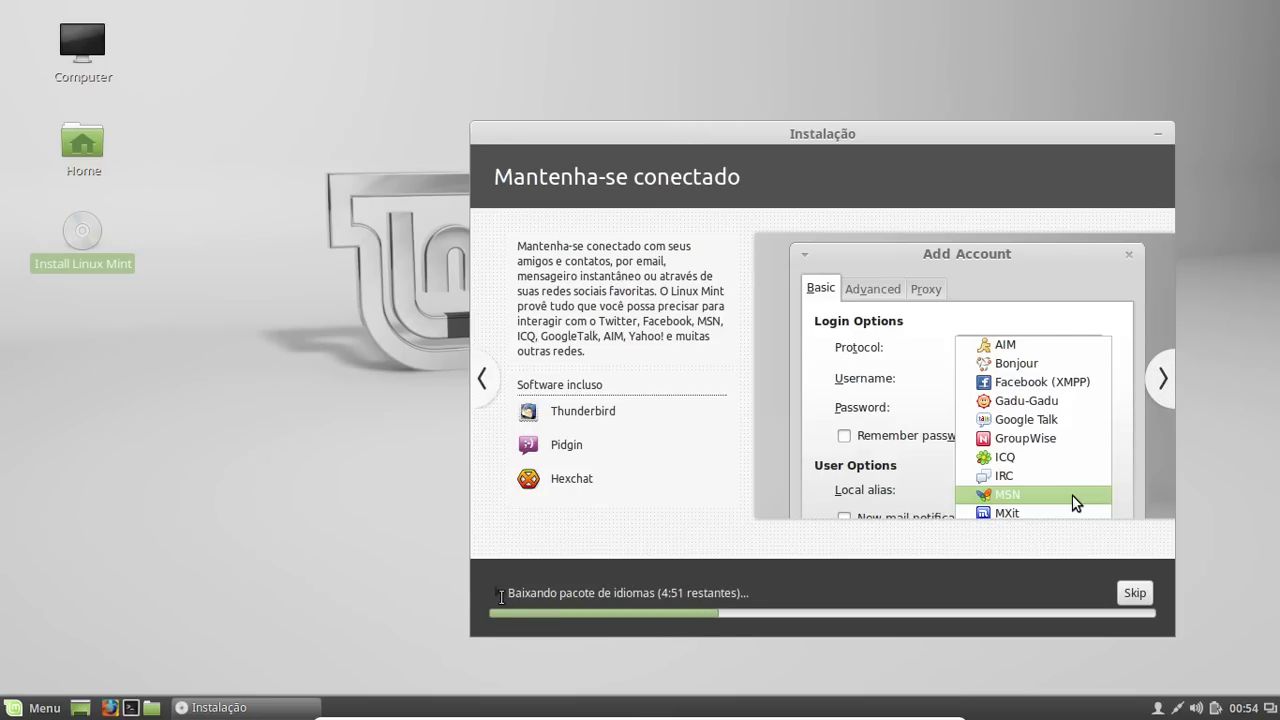
click(498, 595)
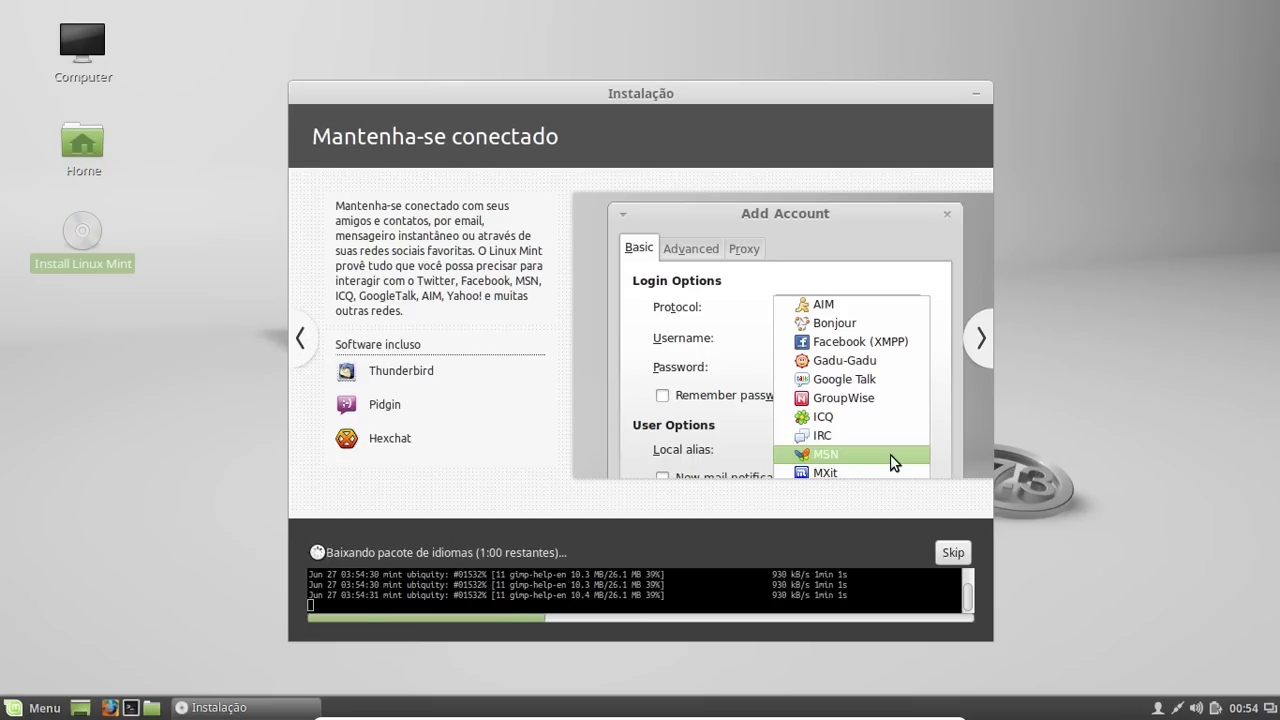
click(316, 552)
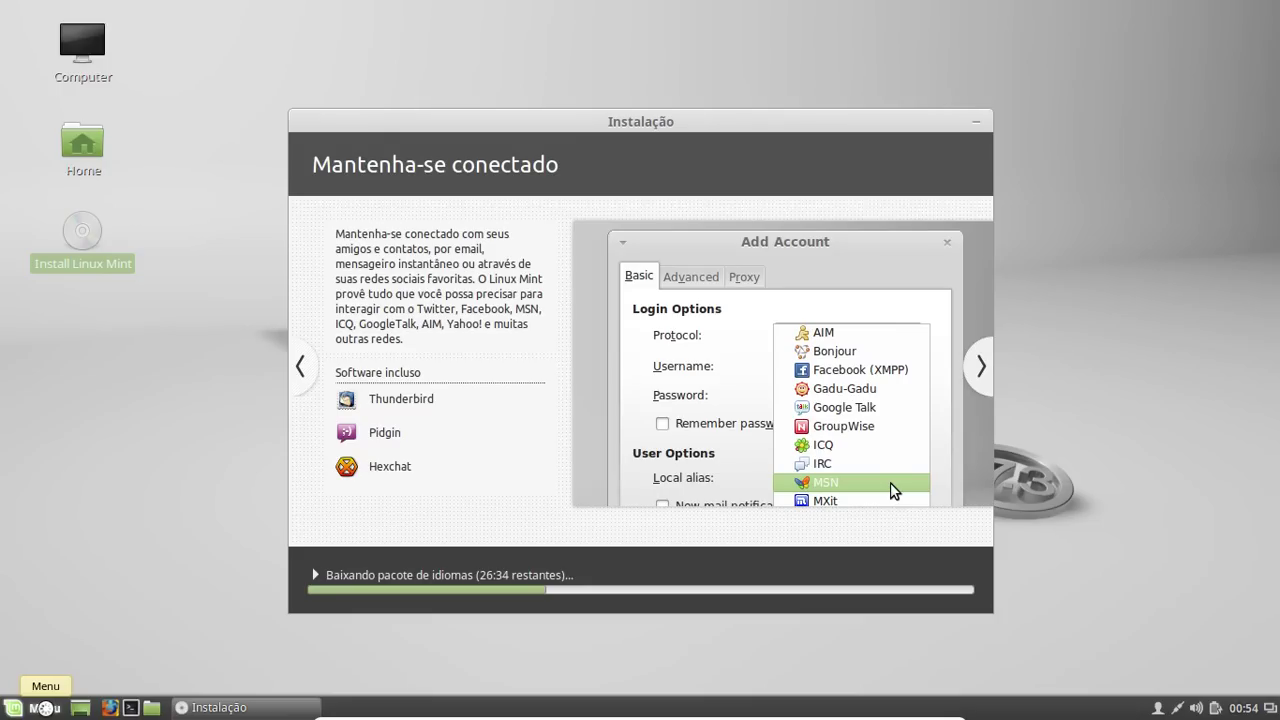
click(45, 707)
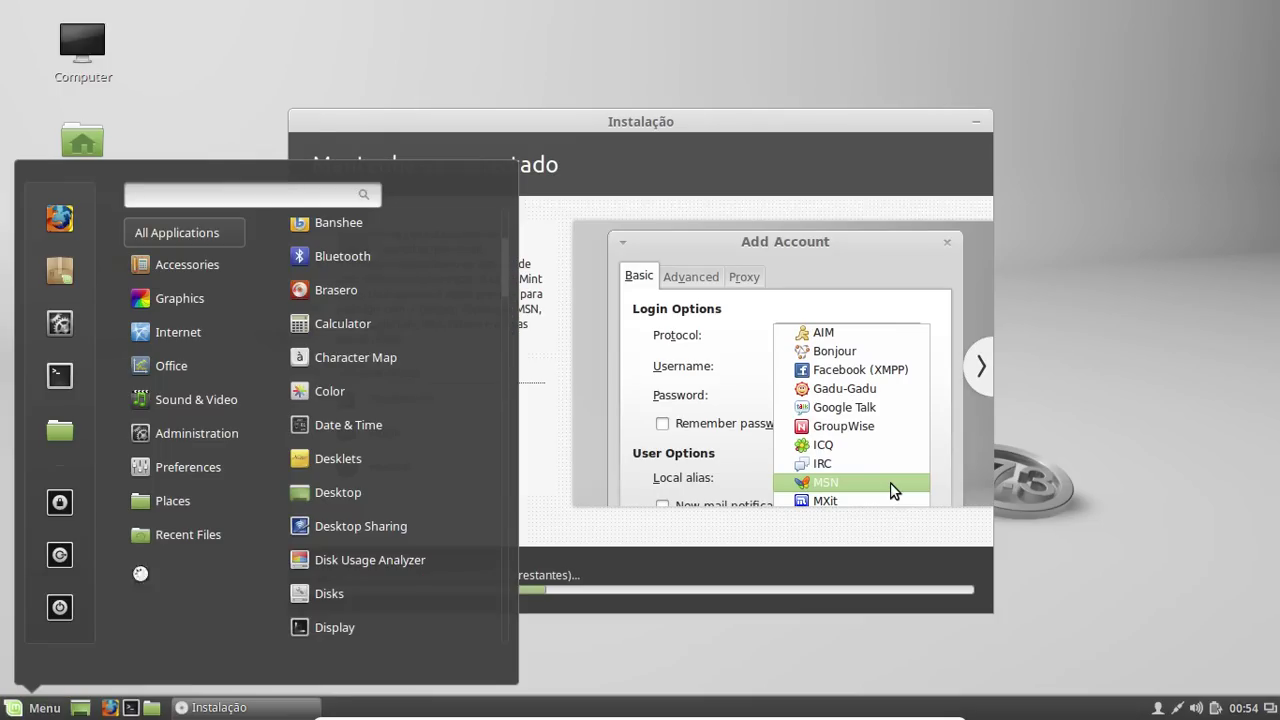
mouse_move(211, 467)
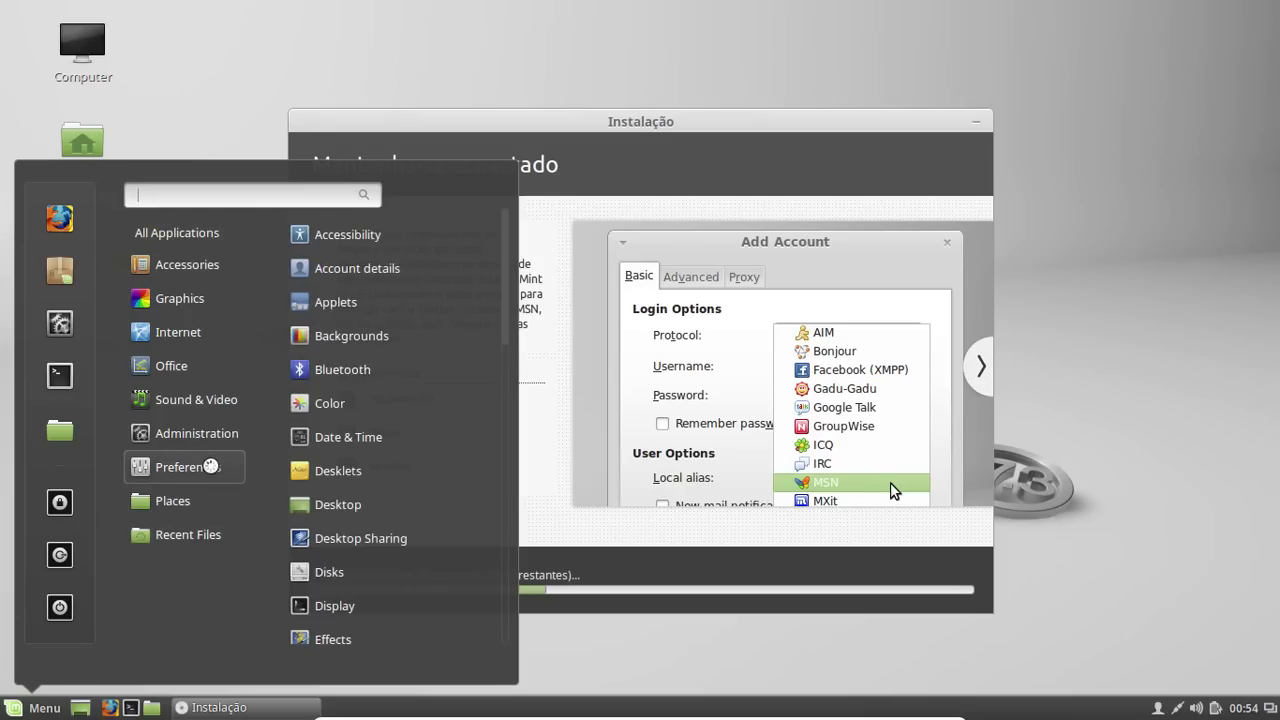
mouse_move(210, 437)
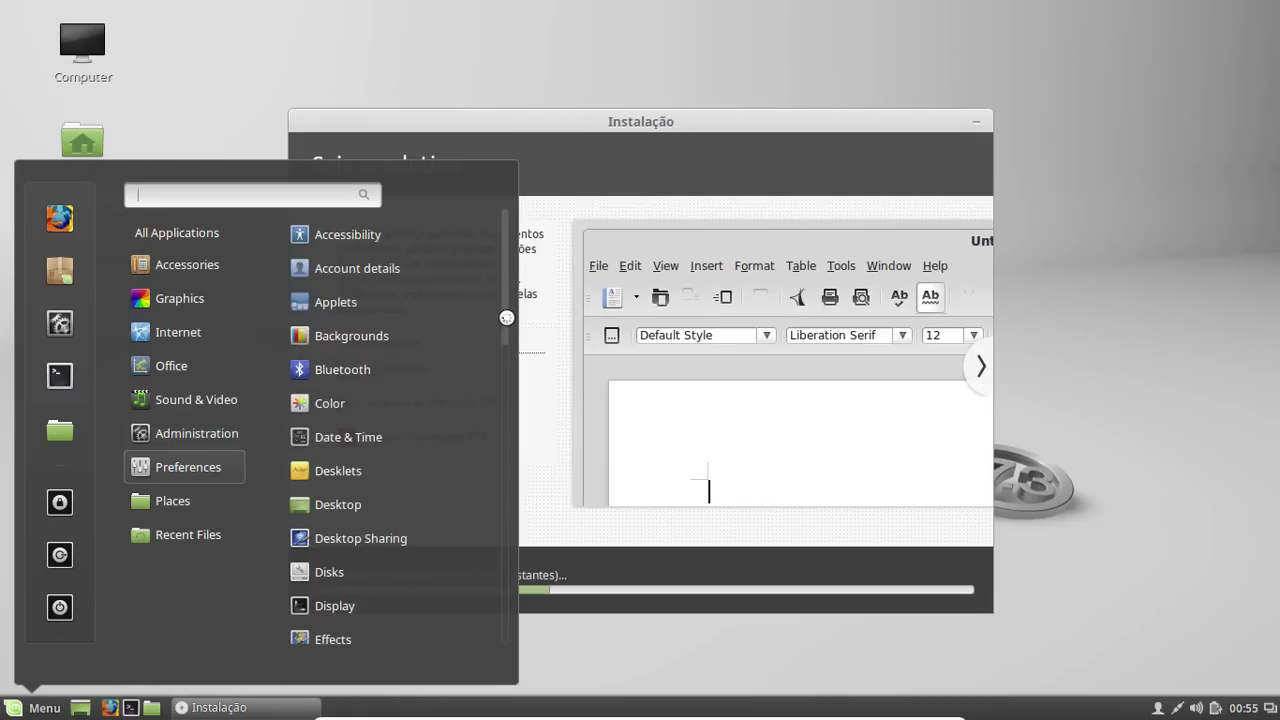
drag(506, 331, 500, 486)
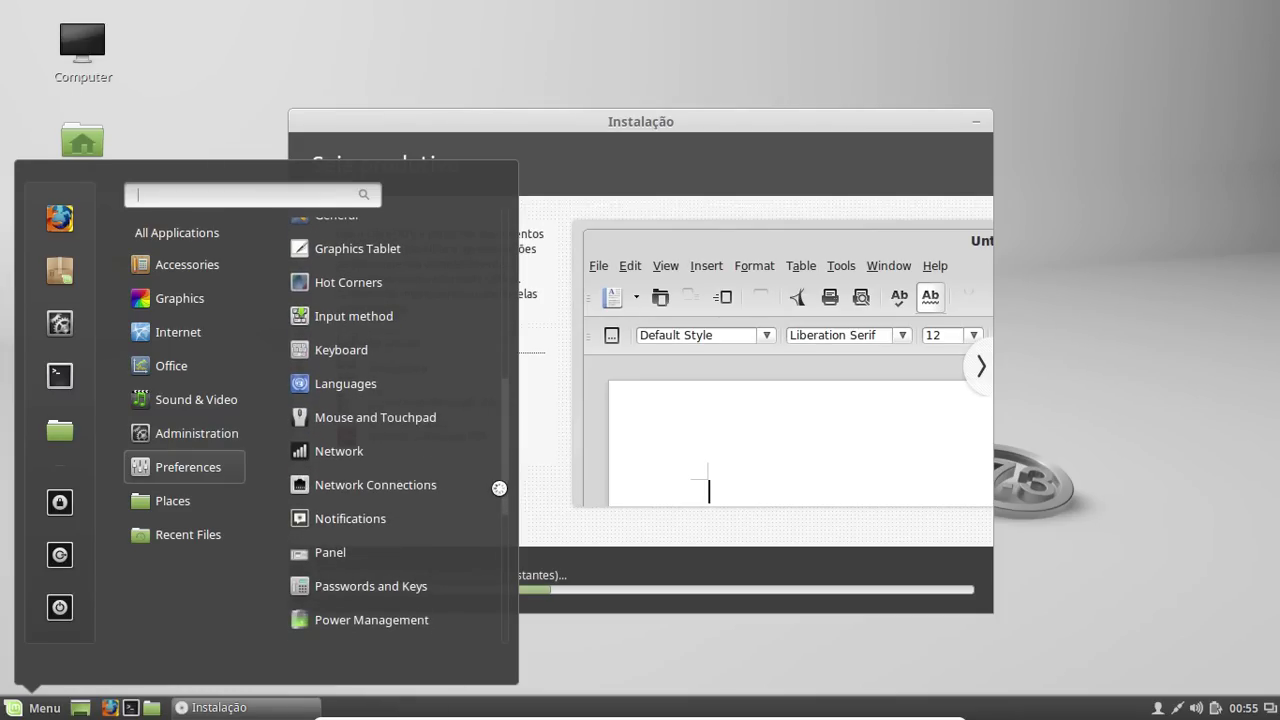
mouse_move(224, 437)
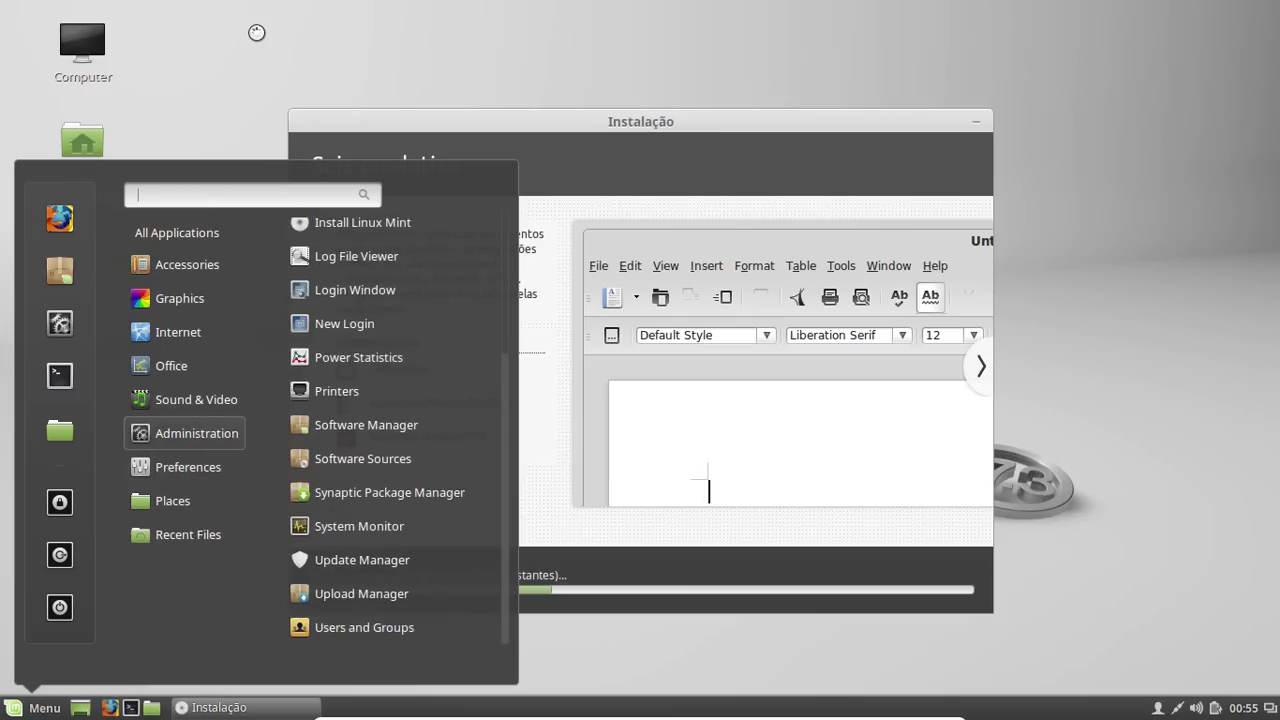
click(254, 37)
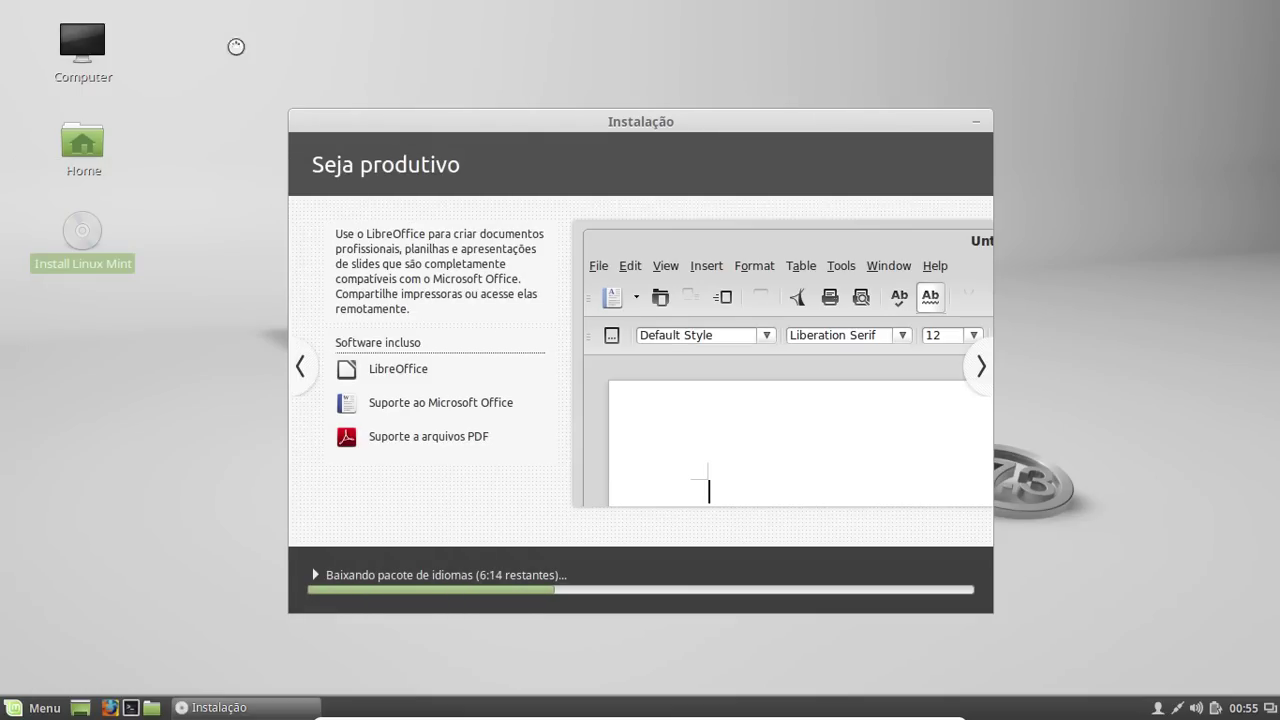
click(86, 139)
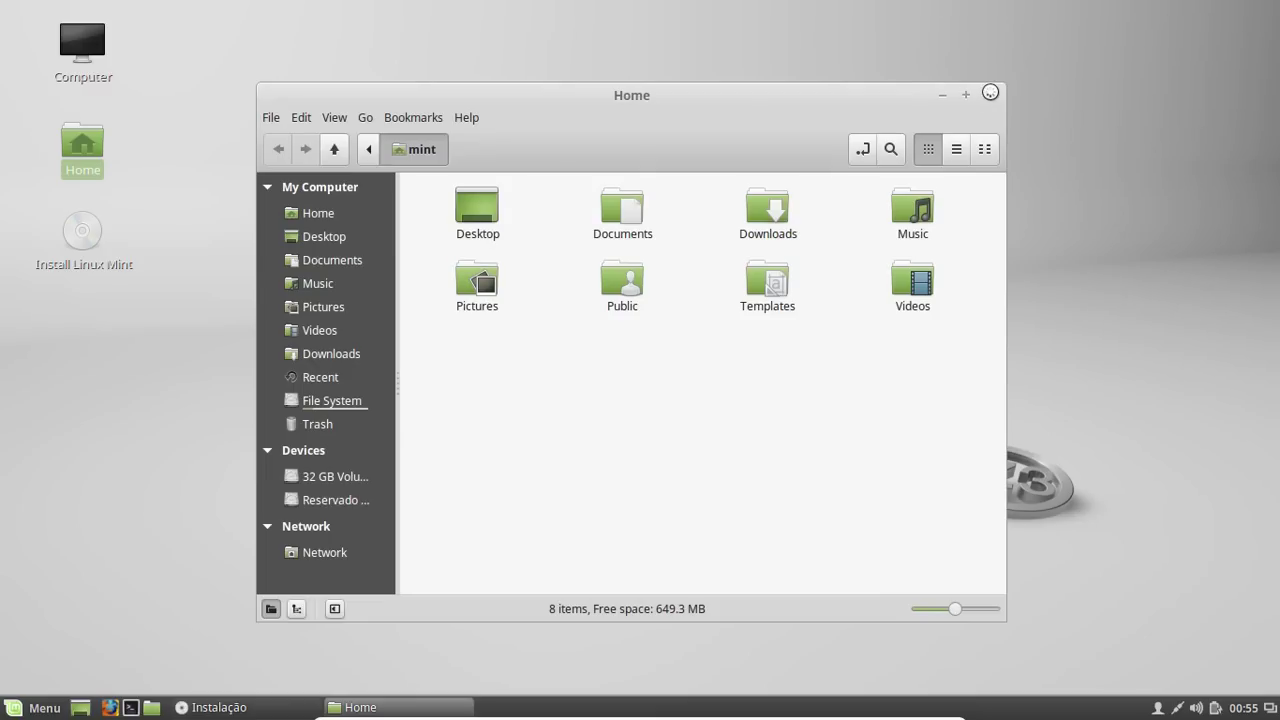
click(989, 94)
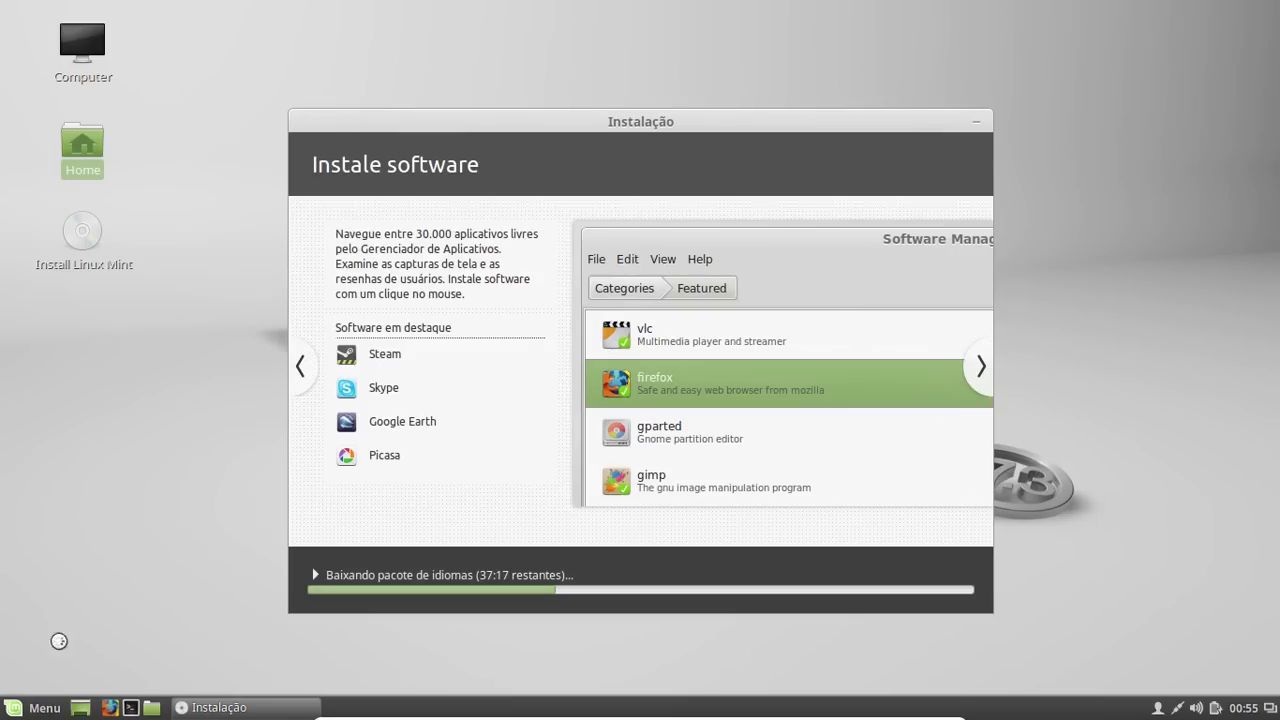
Open and close the Mint Menu while the installation finishes
click(41, 699)
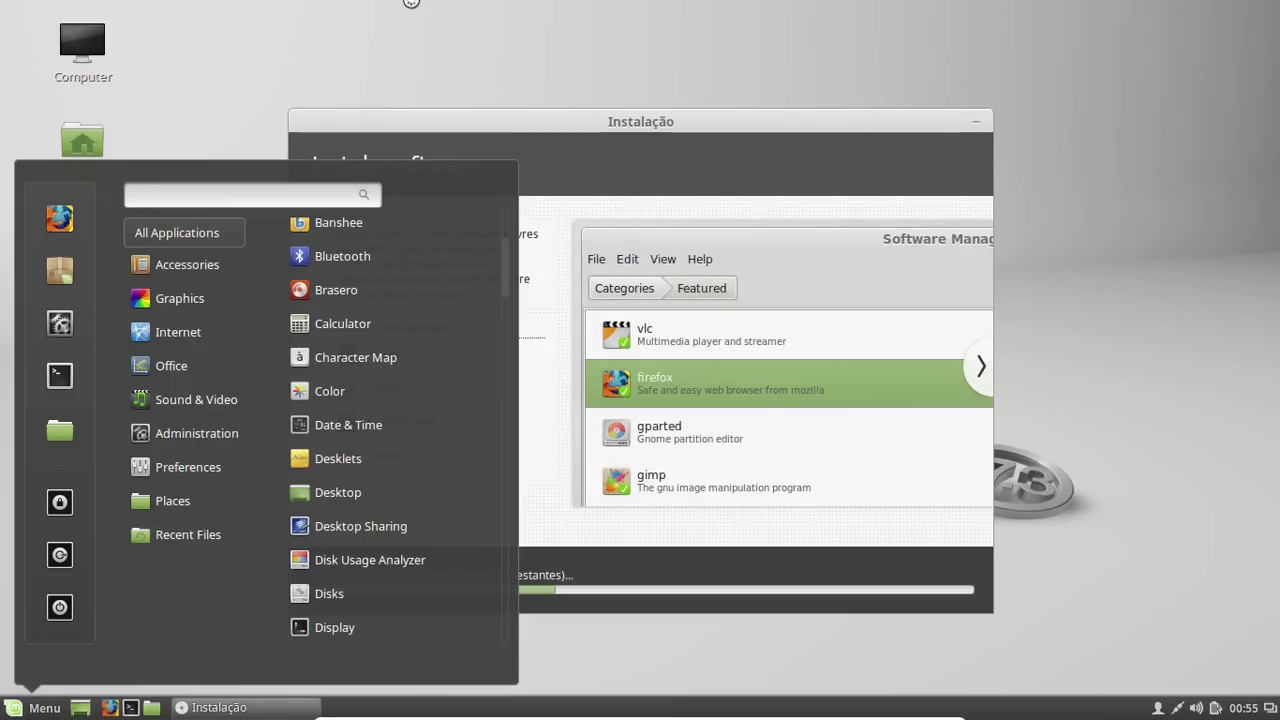
key(Escape)
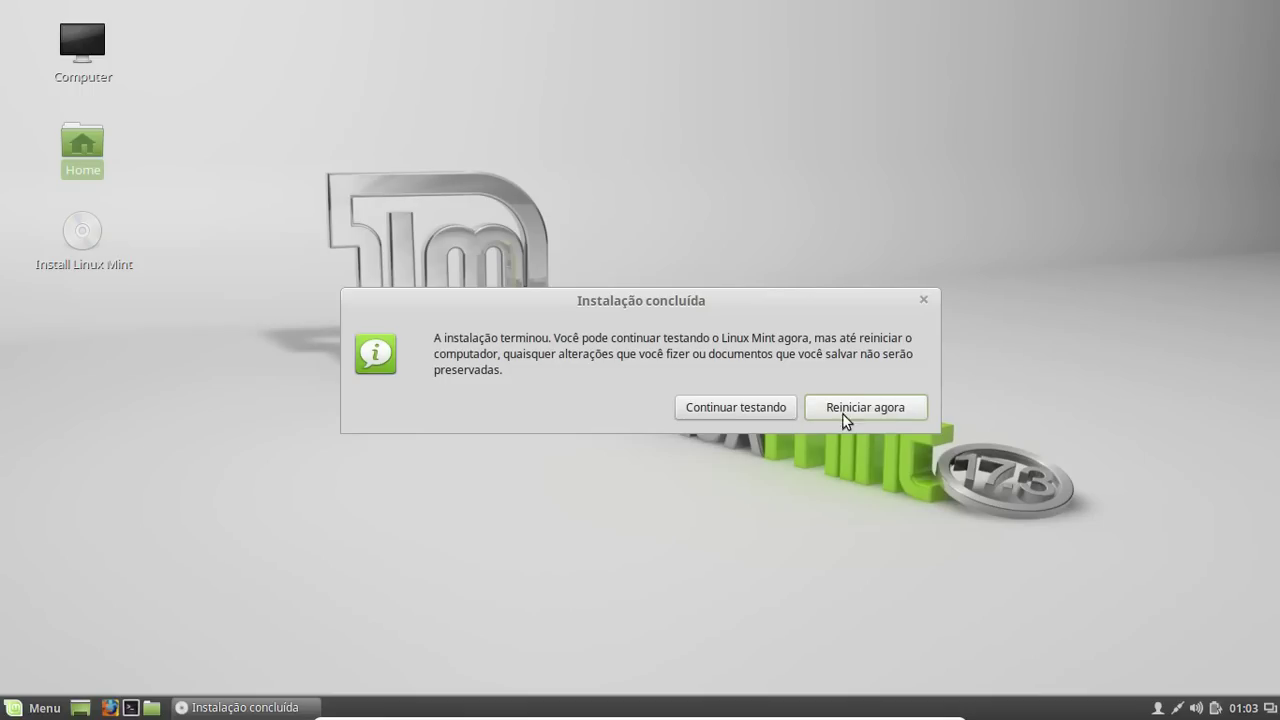
Choose 'Continuar testando' to stay in the live session
click(727, 413)
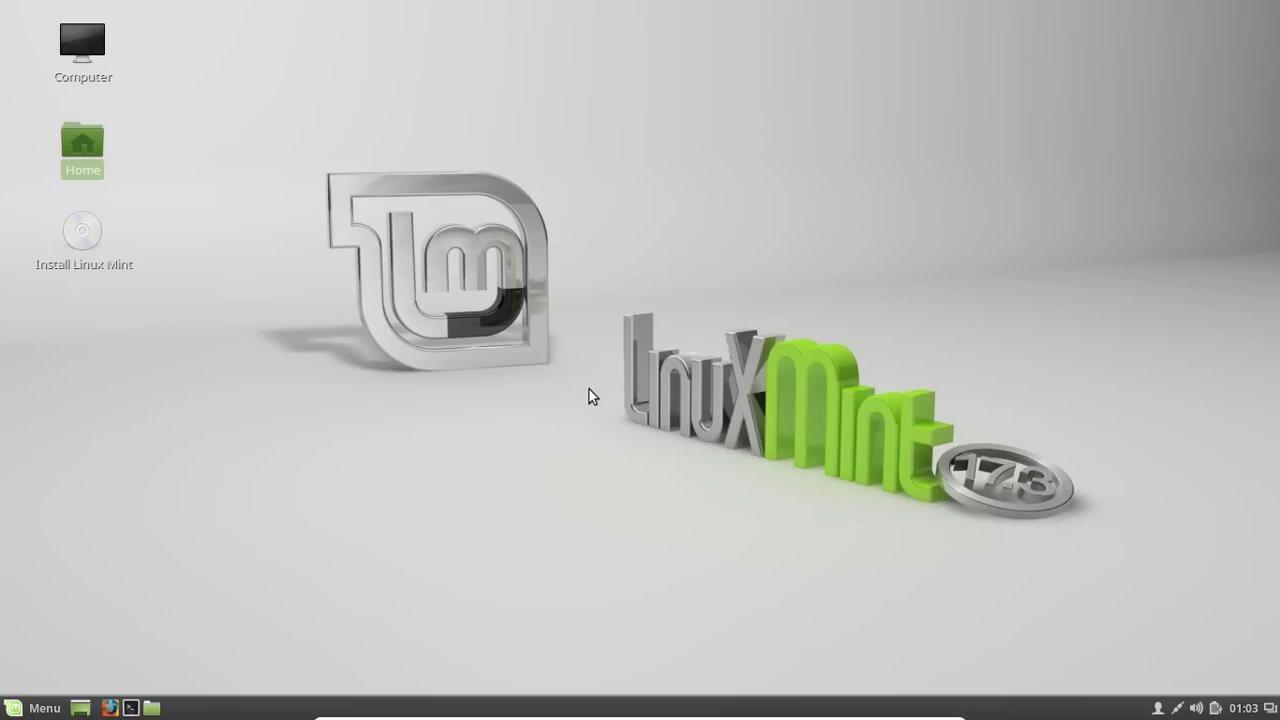
Restart the computer from the Mint Menu's Quit session options
click(40, 707)
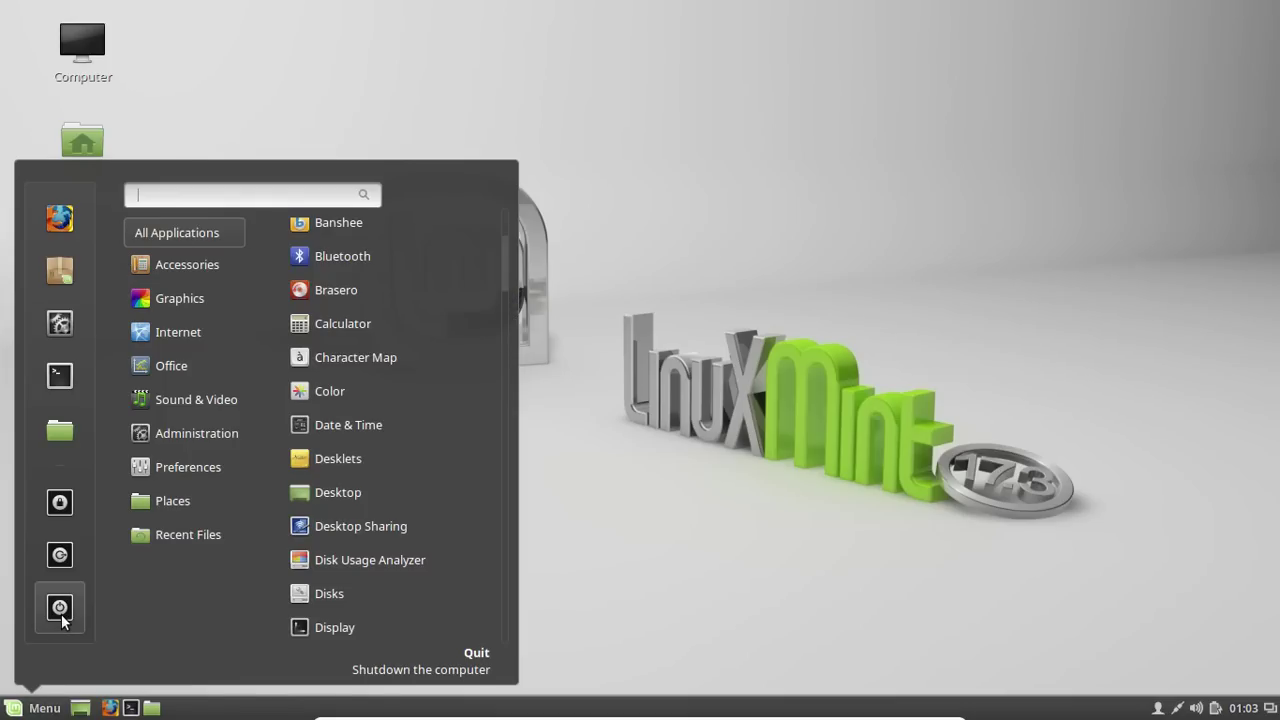
click(62, 616)
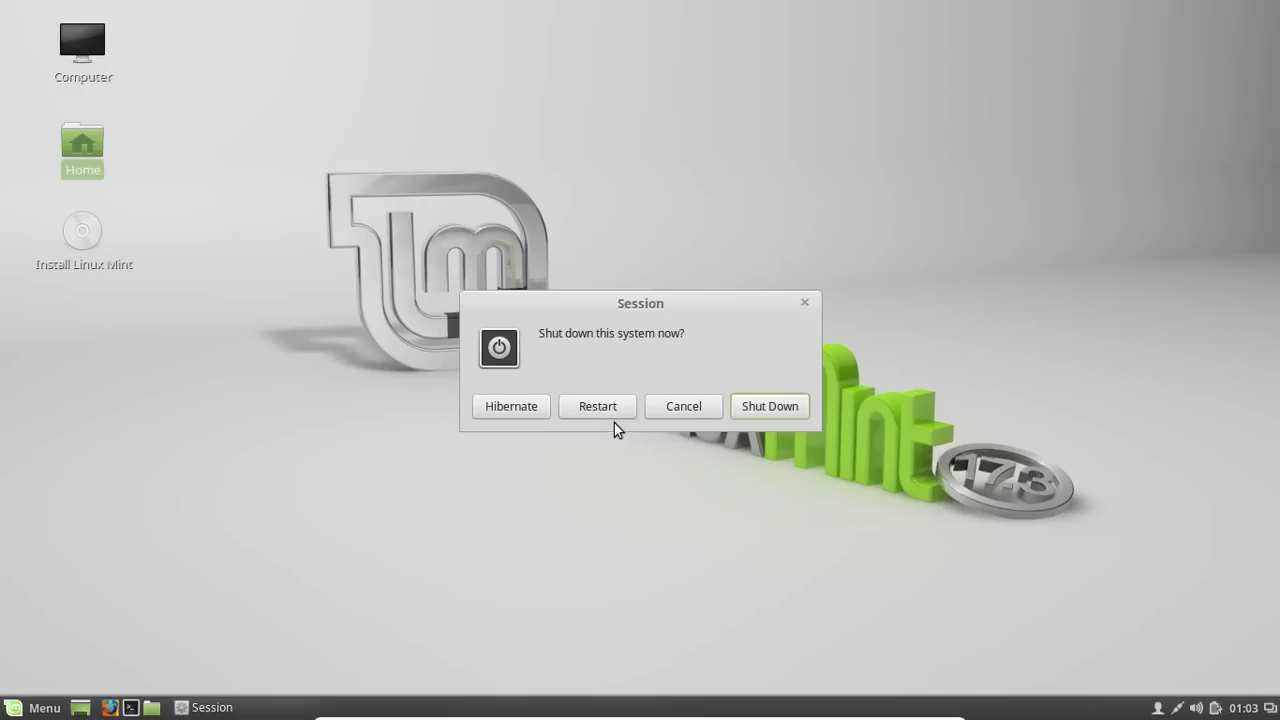
click(599, 407)
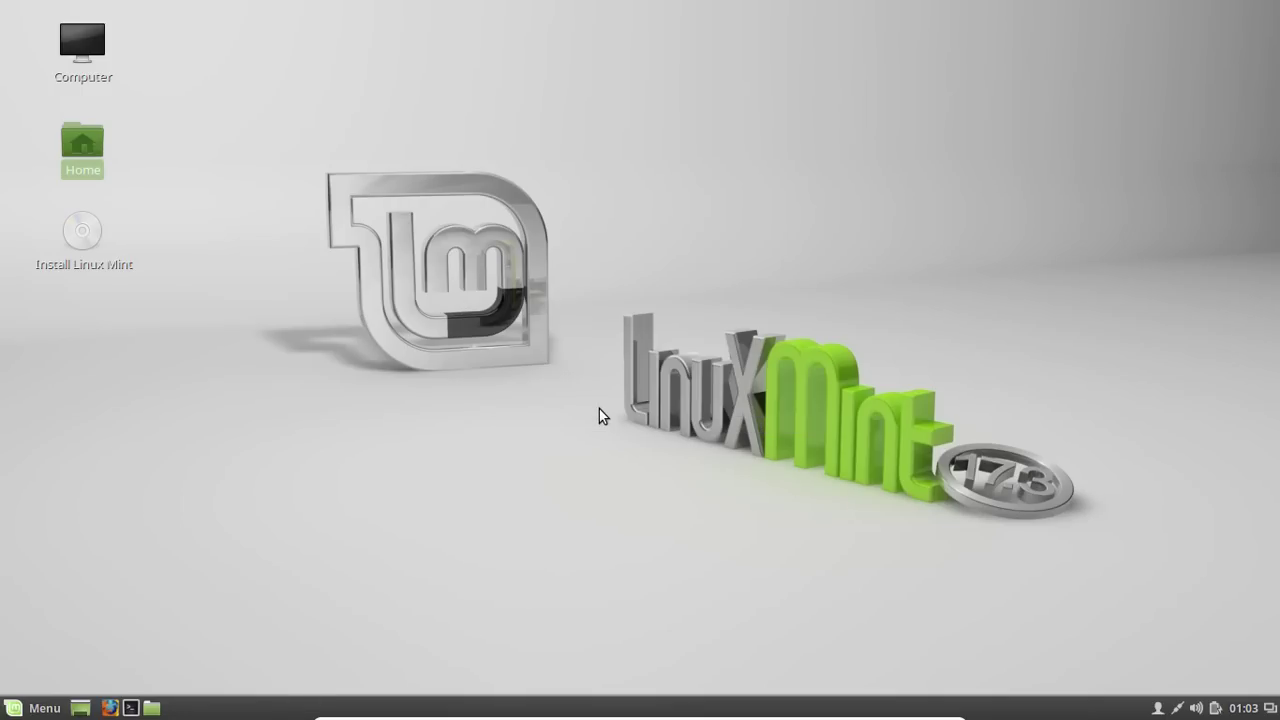